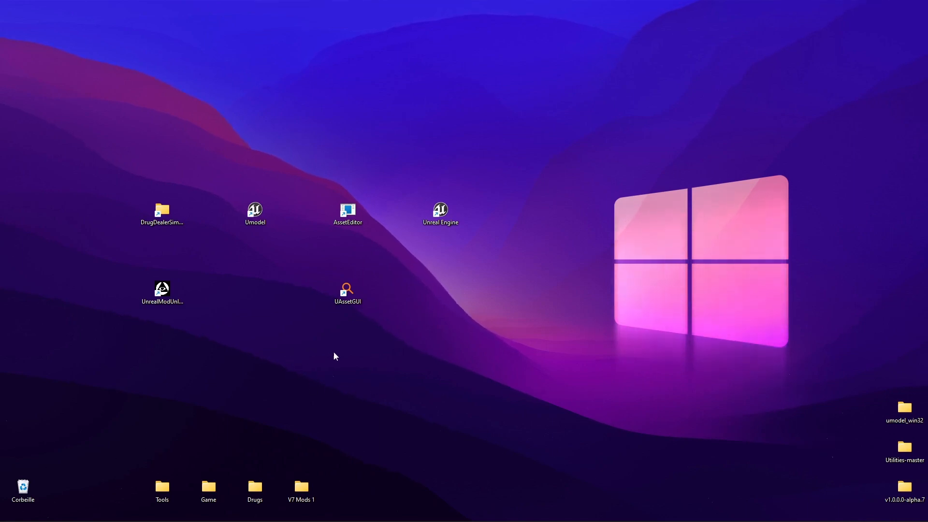
mouse_move(467, 511)
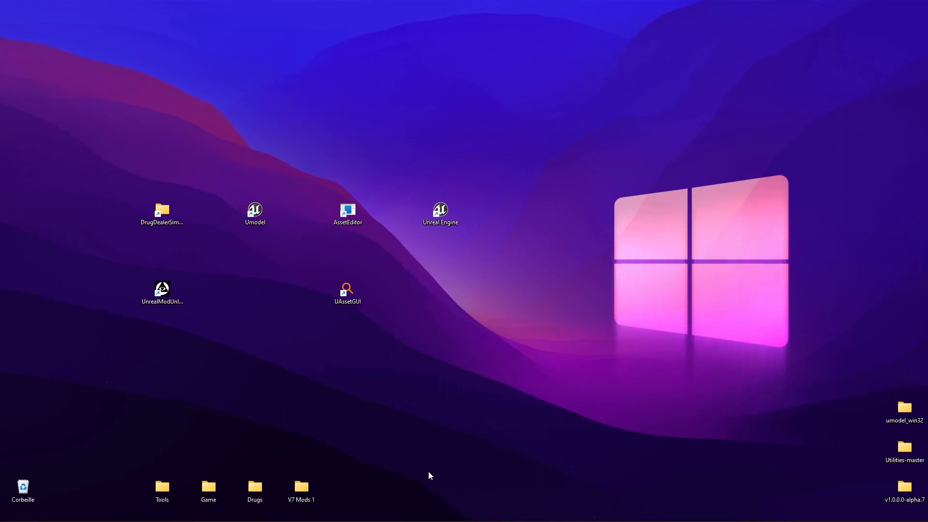
drag(559, 128, 121, 345)
click(157, 335)
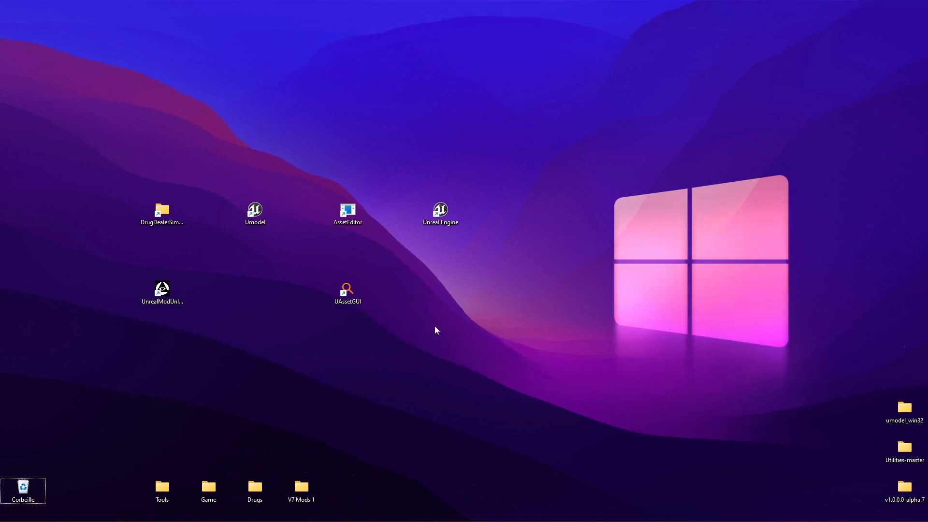
drag(445, 145, 335, 375)
click(334, 373)
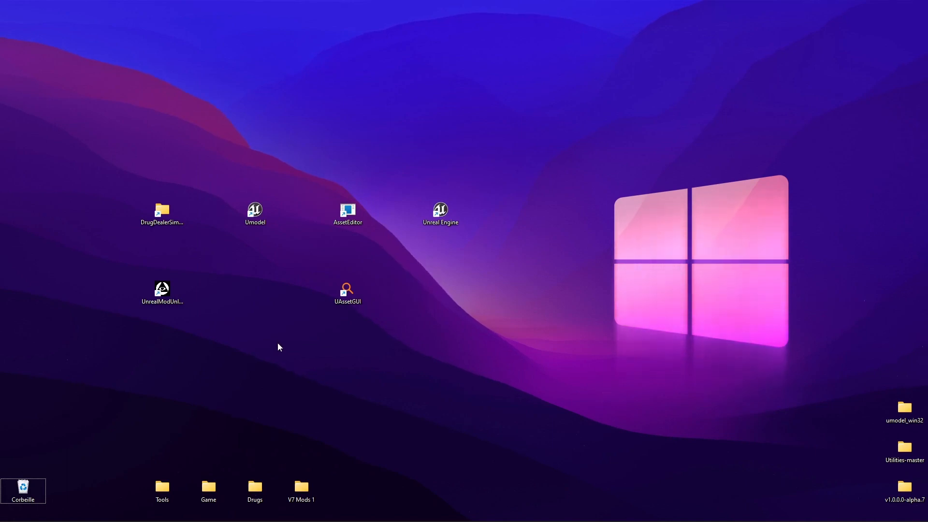
Open the DrugDealerSimulator installation folder under steamapps\common and minimise its window
double_click(162, 212)
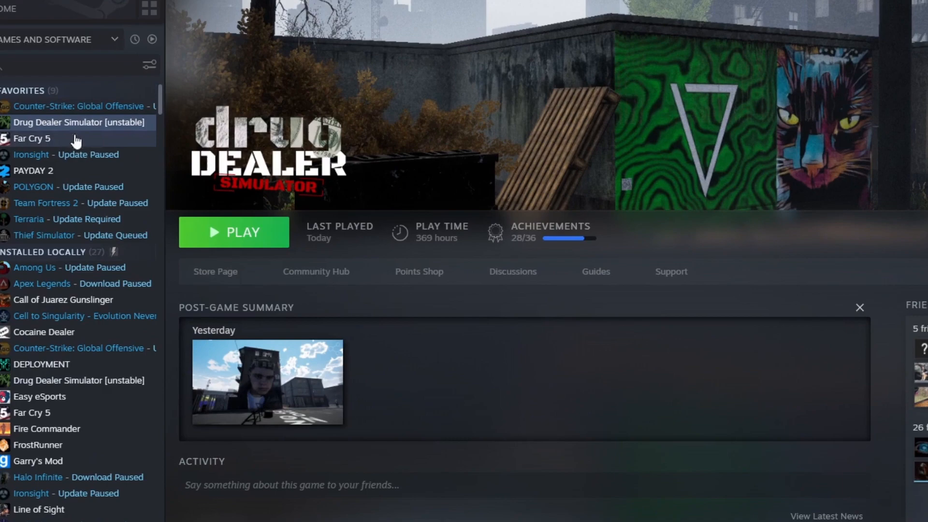
right_click(68, 125)
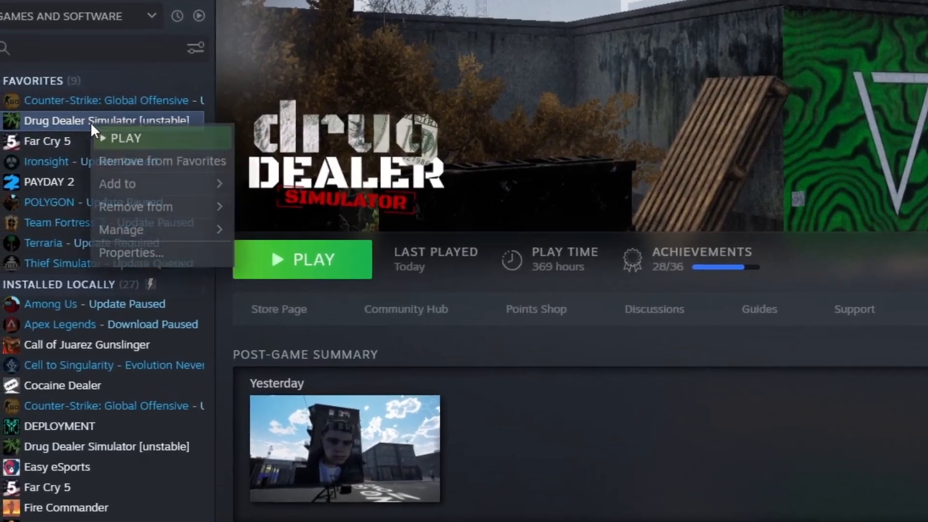
mouse_move(165, 239)
click(334, 277)
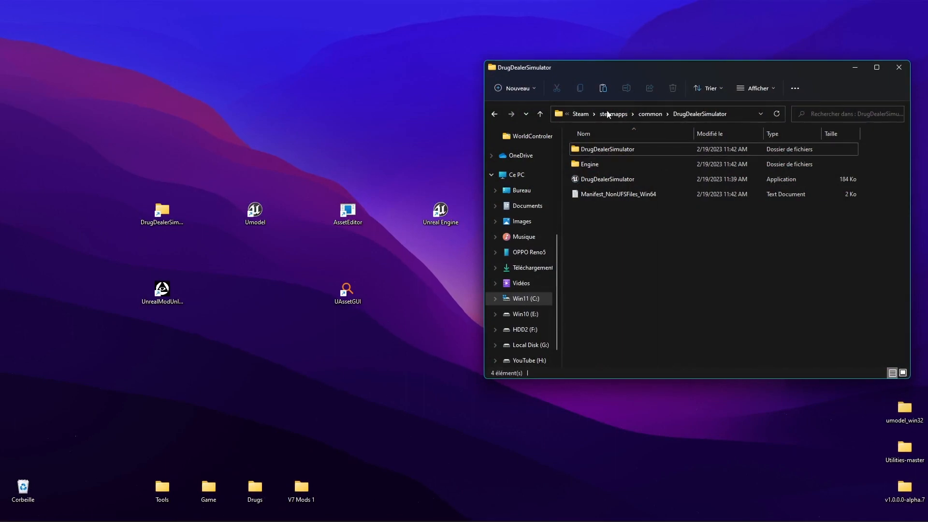
click(853, 67)
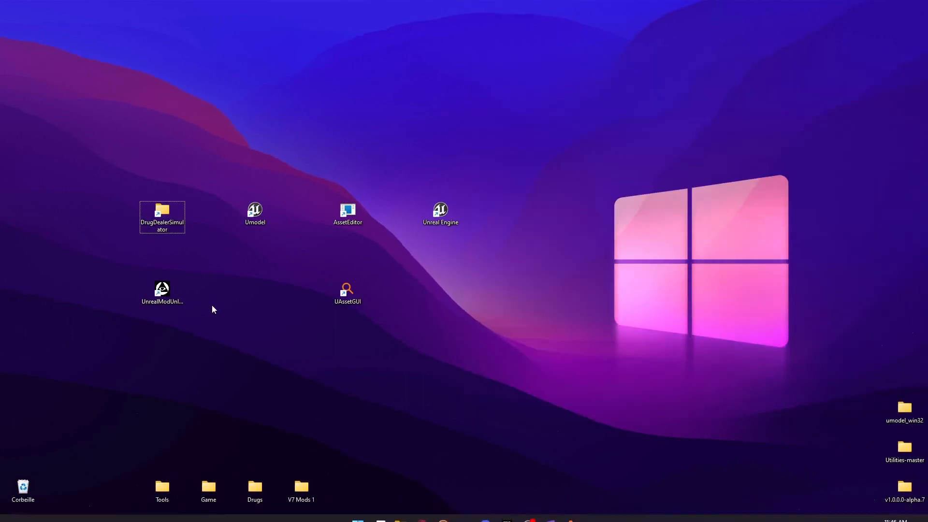
click(162, 292)
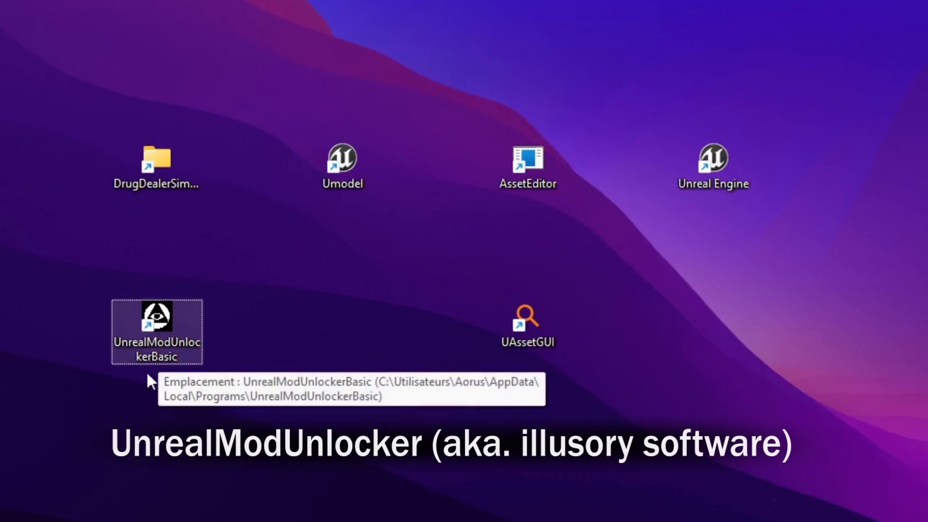
click(137, 388)
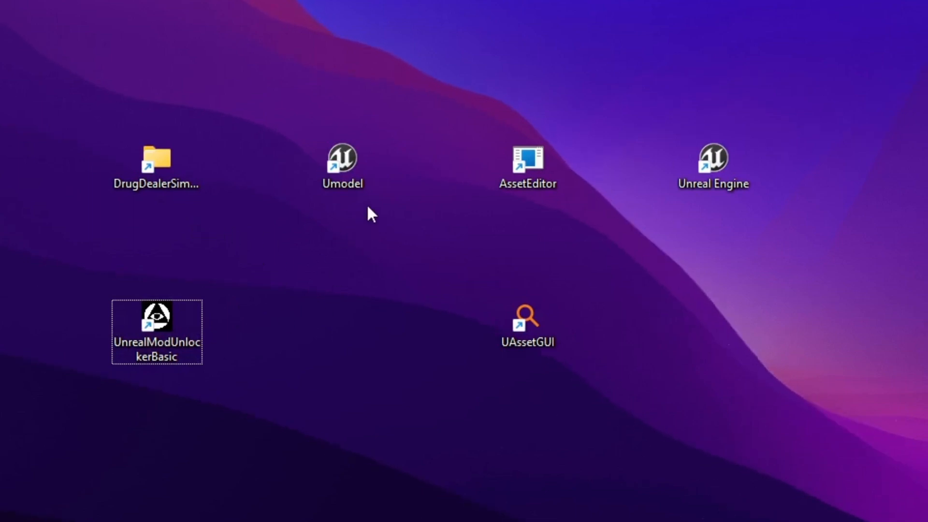
click(348, 164)
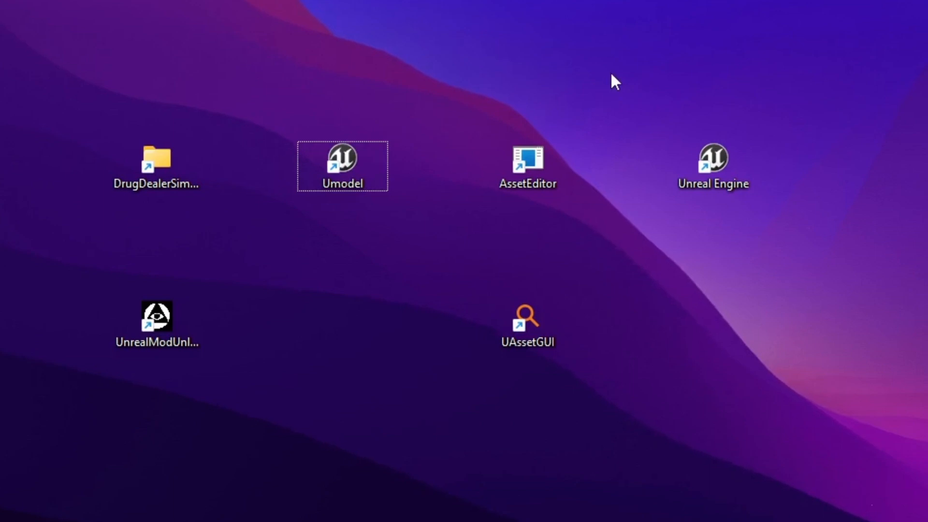
drag(611, 73, 441, 379)
click(443, 379)
drag(637, 35, 538, 194)
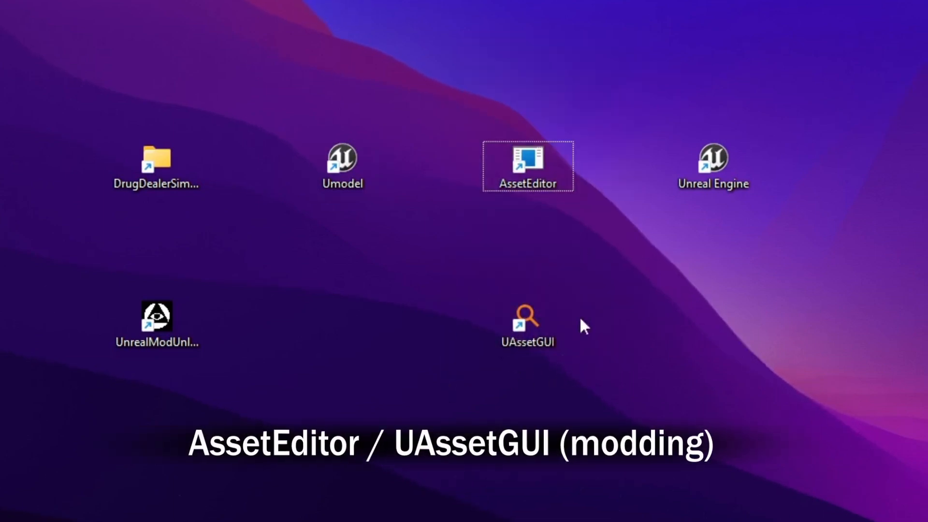
drag(596, 271, 481, 353)
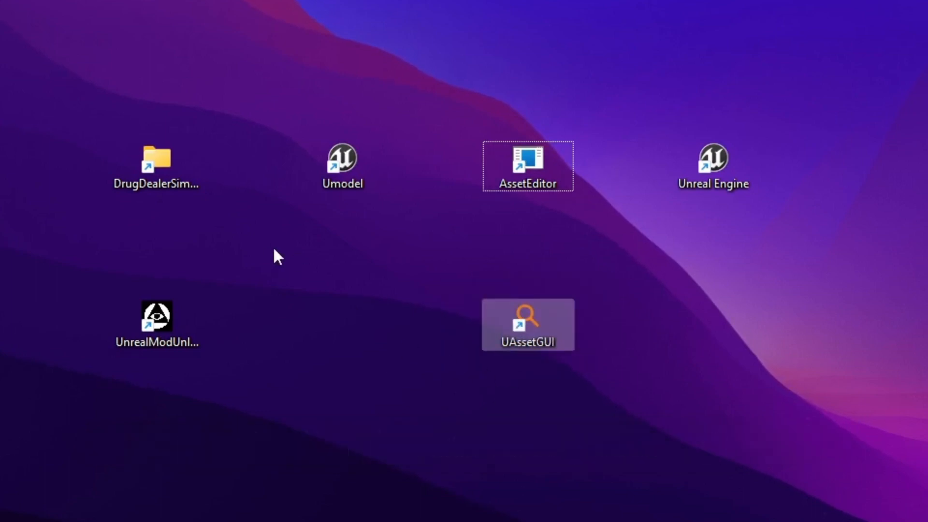
click(396, 263)
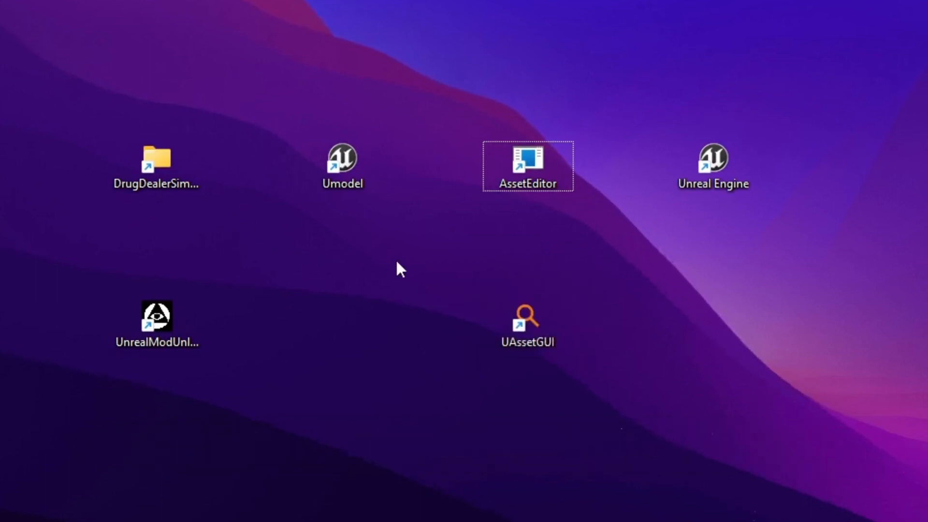
drag(621, 73, 582, 103)
drag(629, 233, 498, 350)
click(545, 325)
click(545, 393)
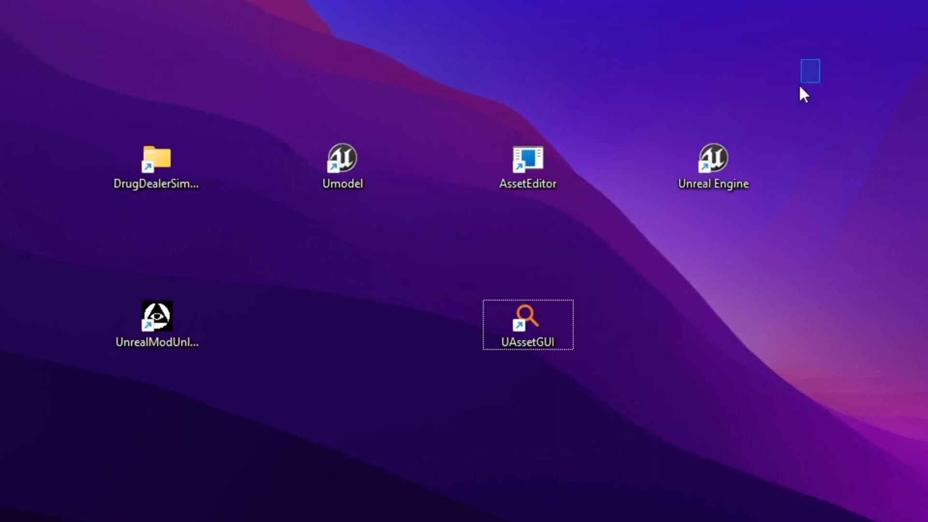
drag(800, 86, 636, 250)
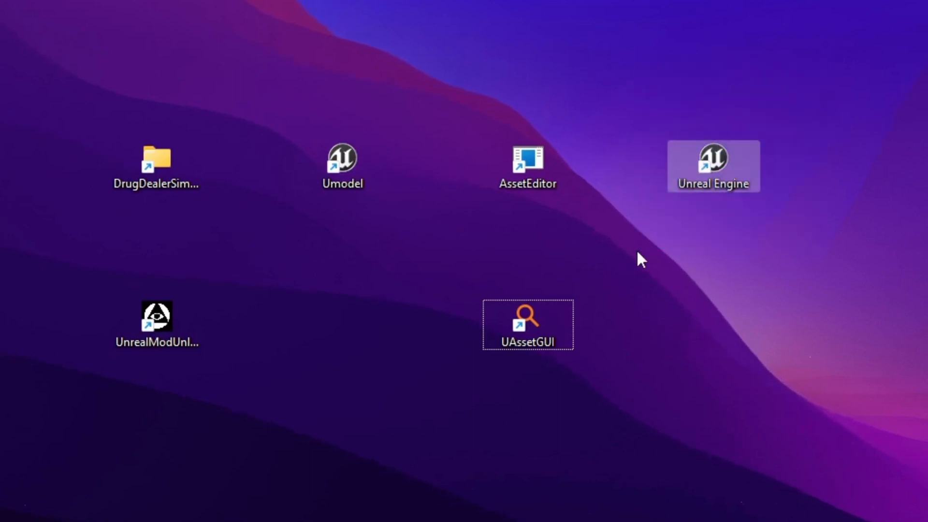
click(706, 171)
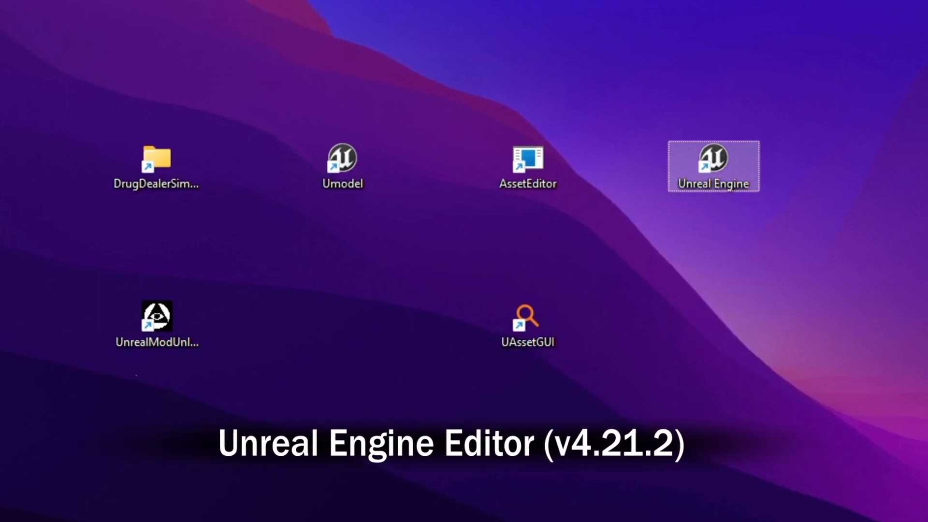
click(778, 279)
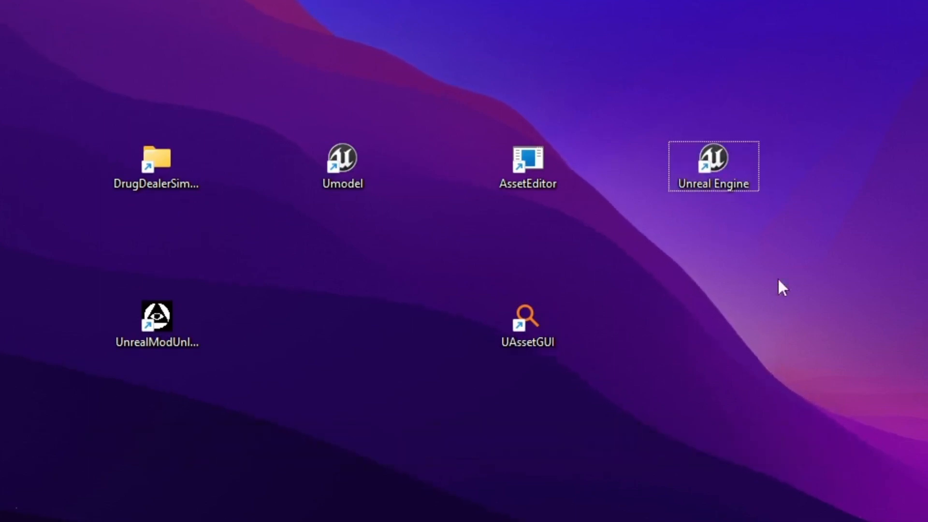
drag(812, 6, 689, 232)
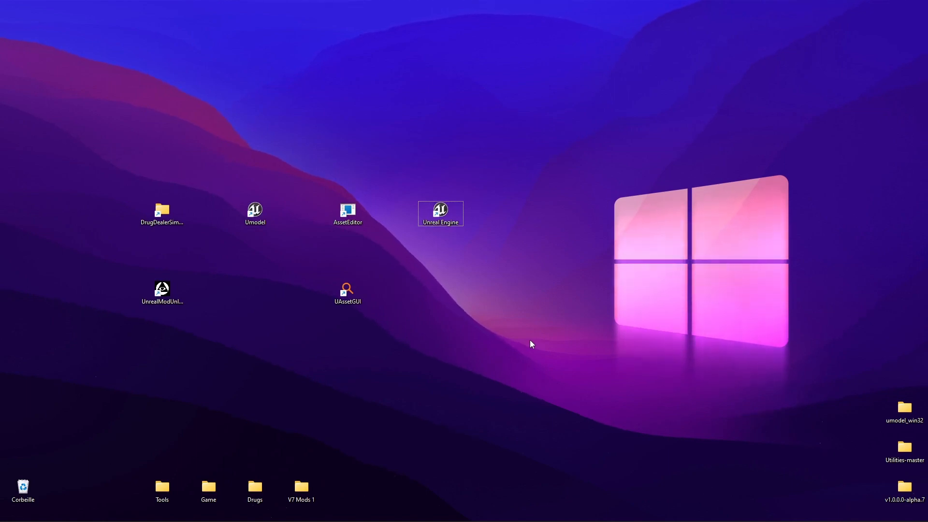
drag(534, 143, 474, 332)
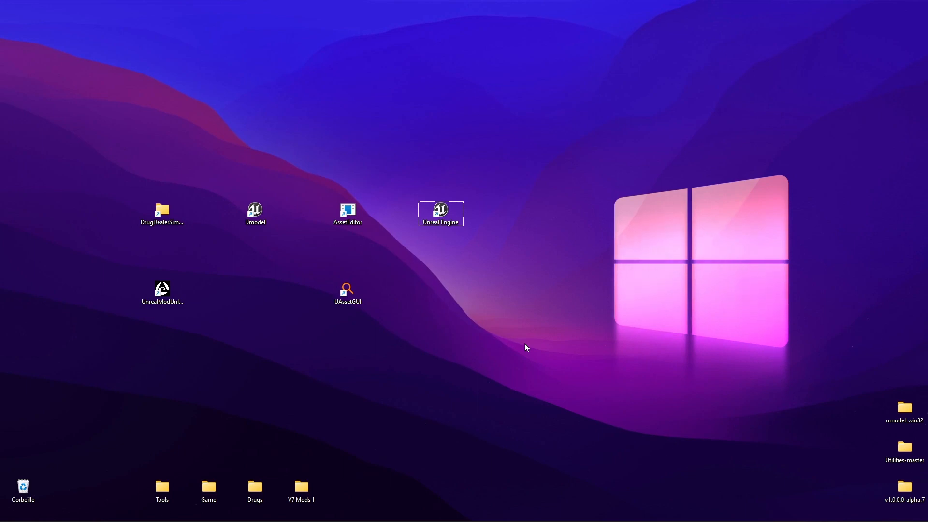
drag(520, 115, 63, 376)
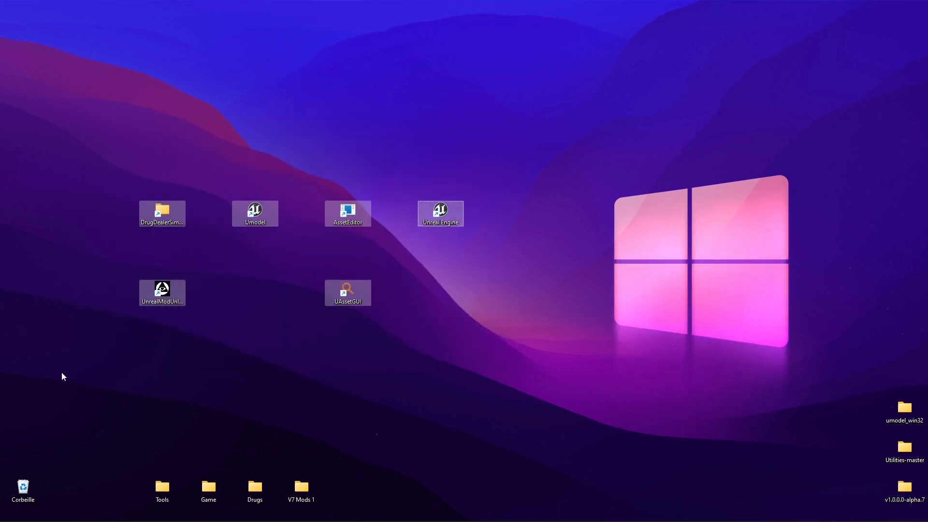
click(258, 335)
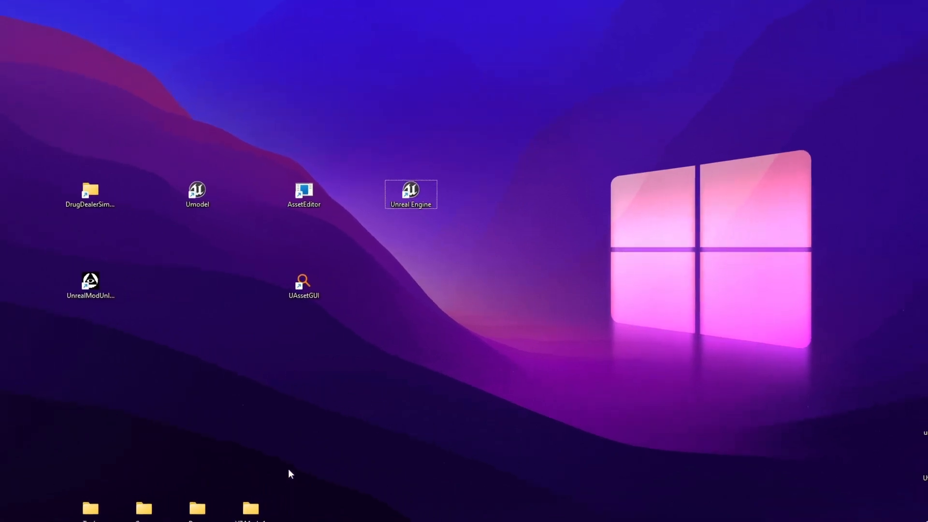
Look through the mod subfolders inside the V7 Mods 1 folder and close its window
double_click(302, 487)
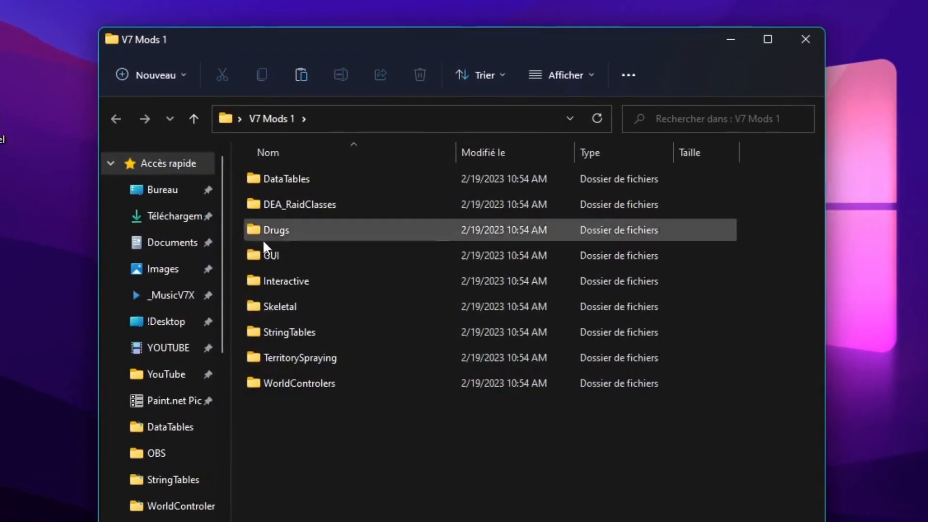
drag(700, 420, 268, 137)
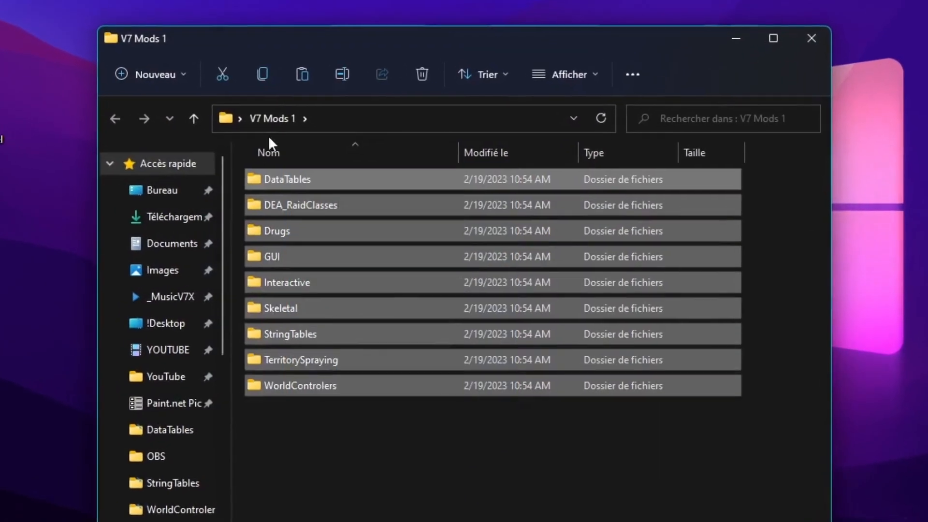
click(676, 420)
click(806, 39)
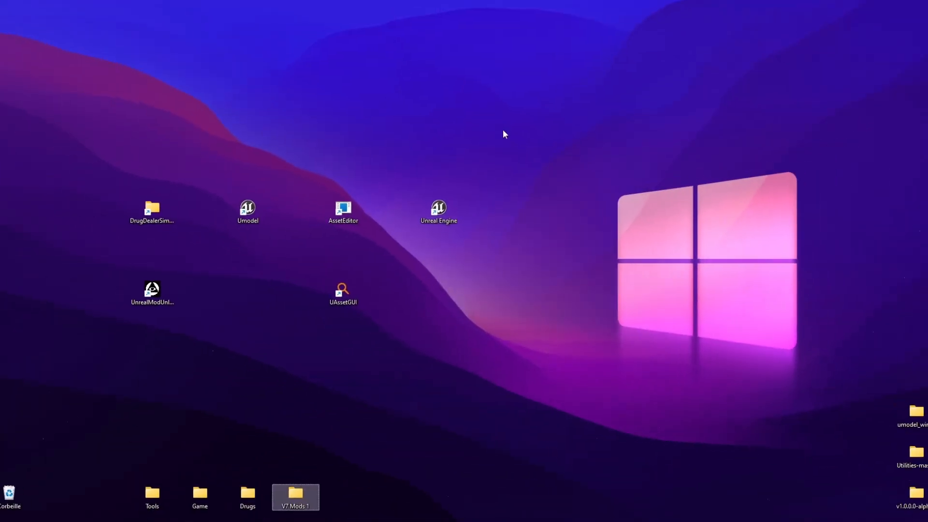
right_click(495, 98)
click(540, 197)
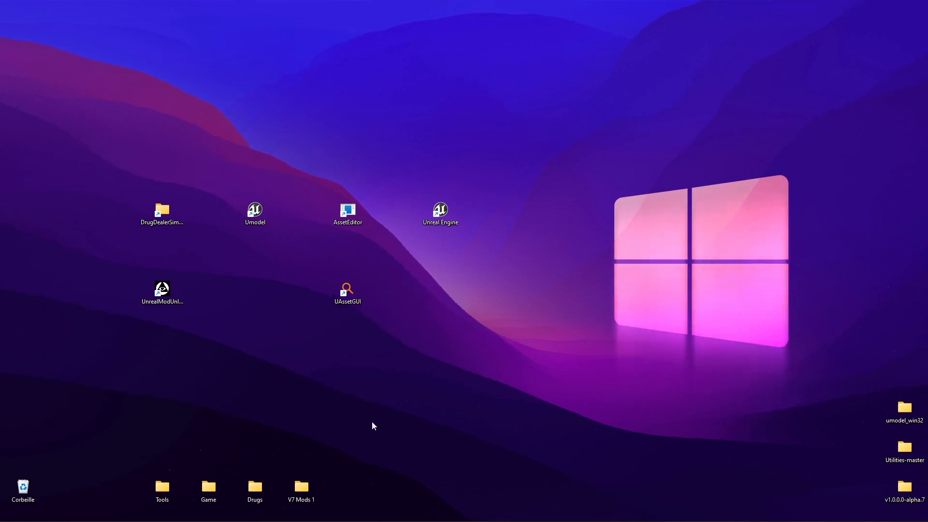
Restore the DrugDealerSimulator folder window, launch Unreal Mod Unlocker Basic and place its window beside the folder
click(427, 456)
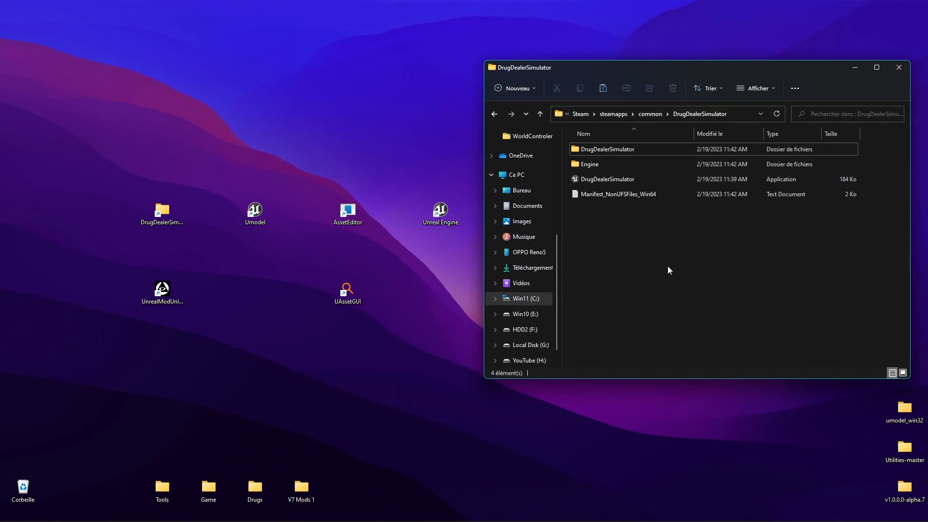
click(167, 290)
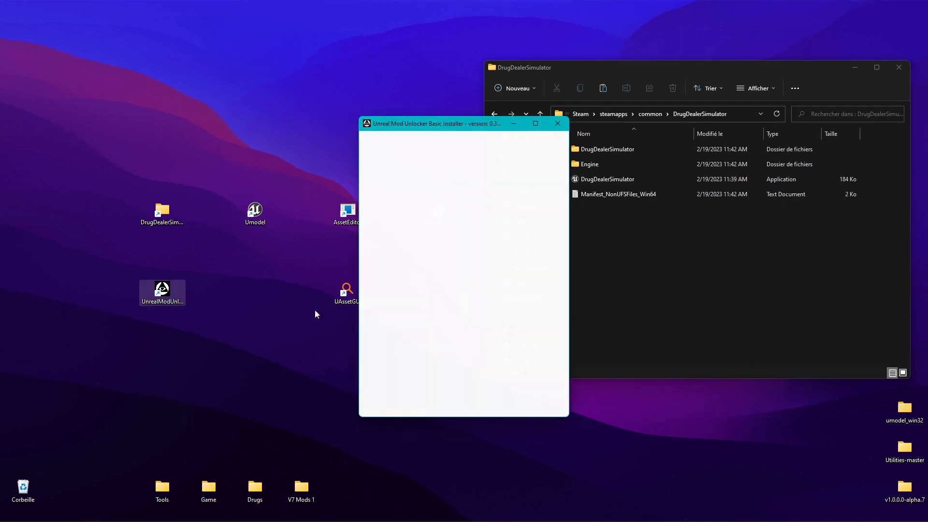
drag(458, 129, 361, 130)
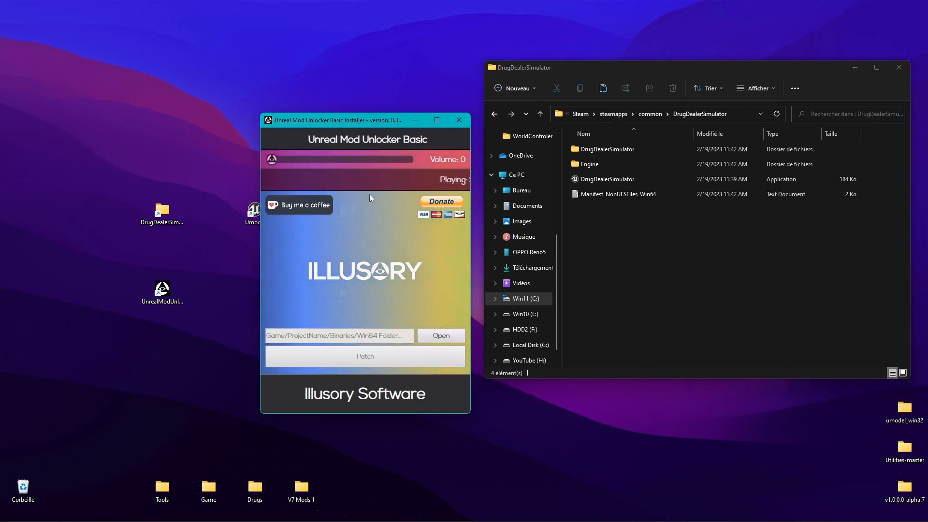
click(669, 227)
Start choosing the game folder for the patch and go to the copied path C:\Program Files (x86)\Steam\steamapps\common\DrugDealerSimulator
click(440, 335)
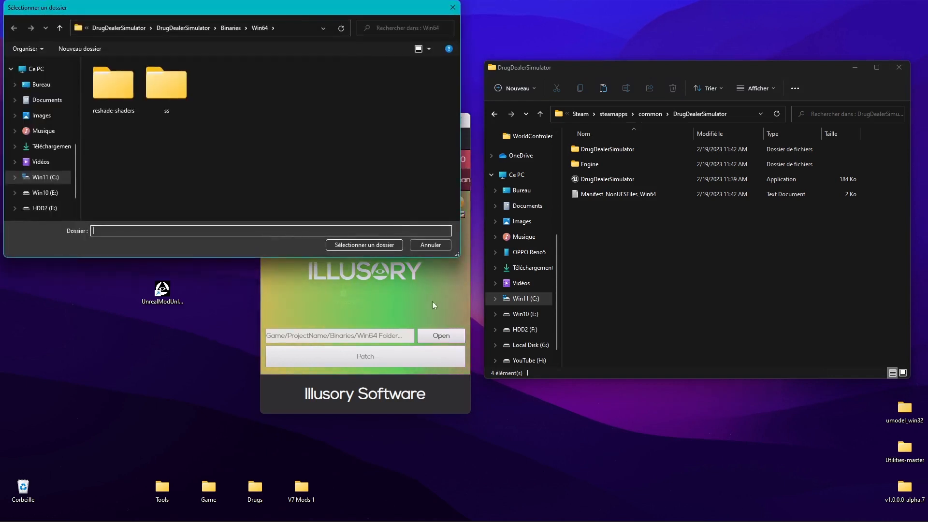
click(747, 118)
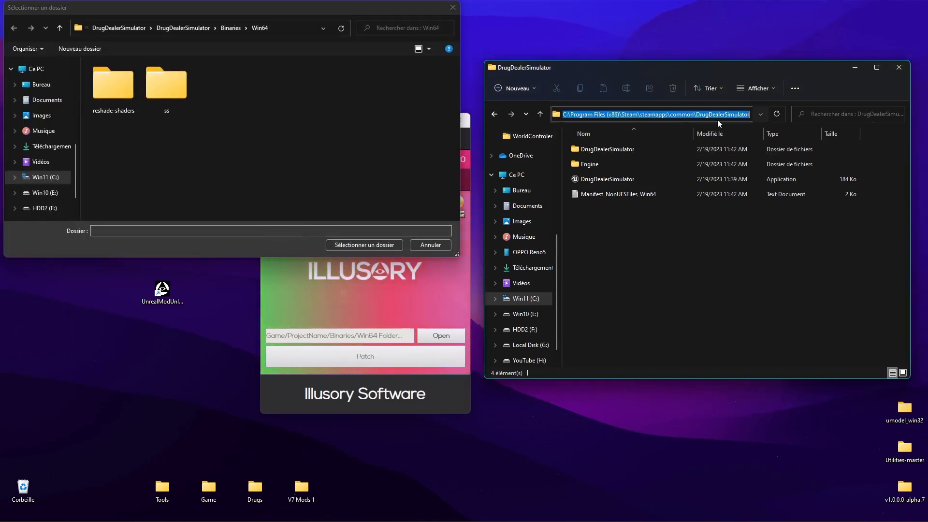
key(ctrl+c)
click(288, 27)
key(ctrl+v)
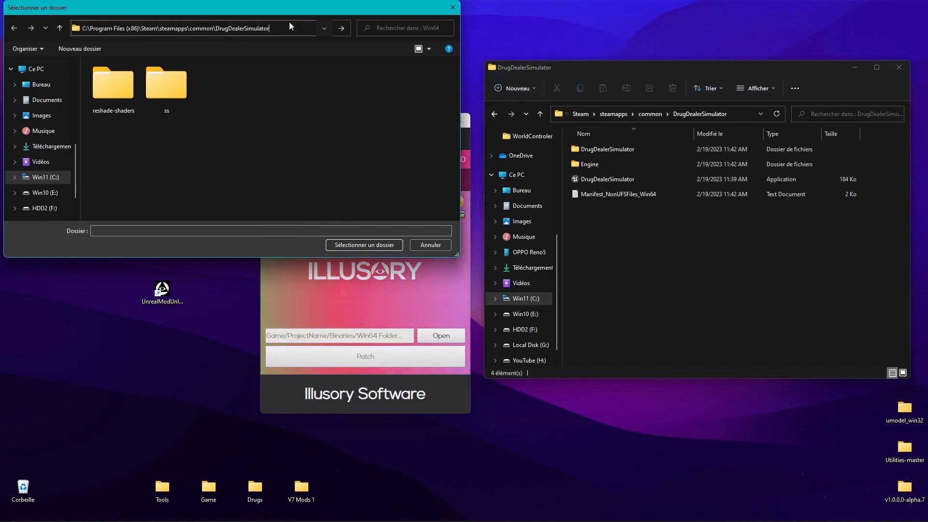
key(Return)
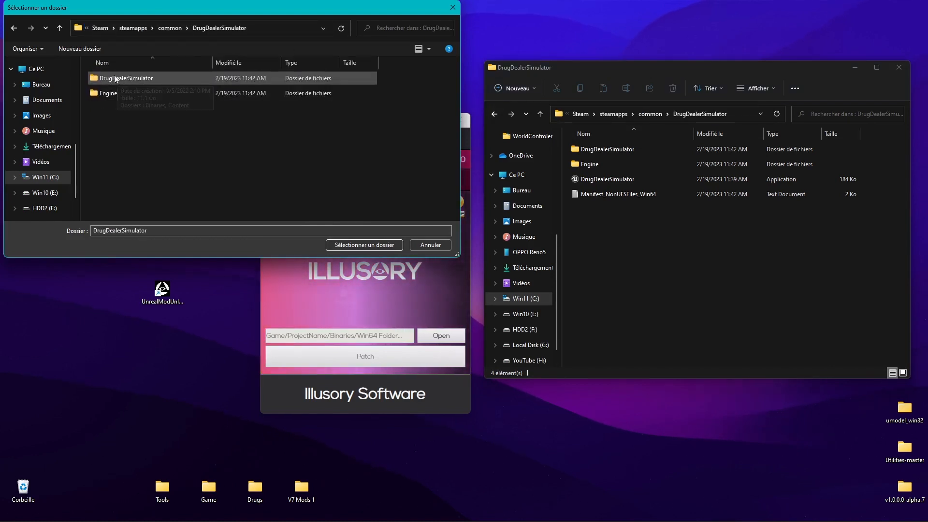
Browse within the game folder to DrugDealerSimulator\Binaries\Win64 in the folder selection dialog
click(126, 79)
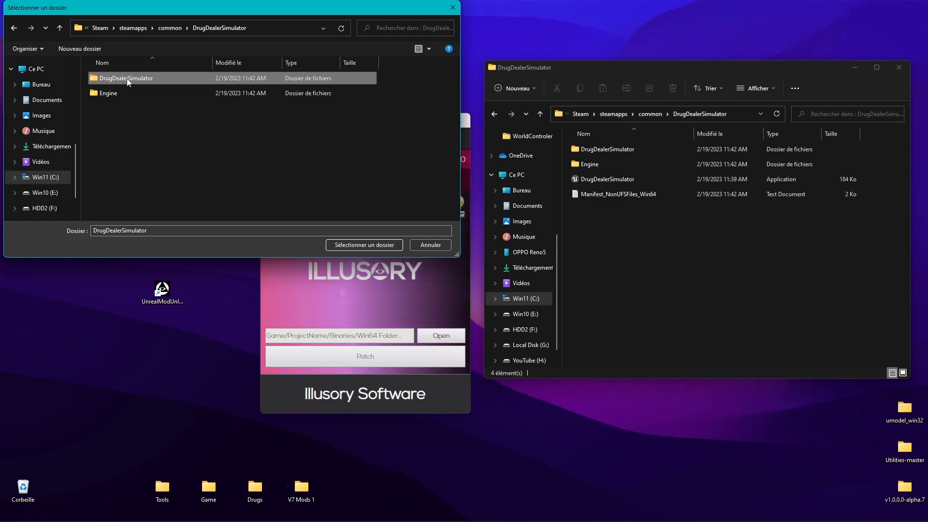
double_click(127, 79)
double_click(127, 78)
click(111, 78)
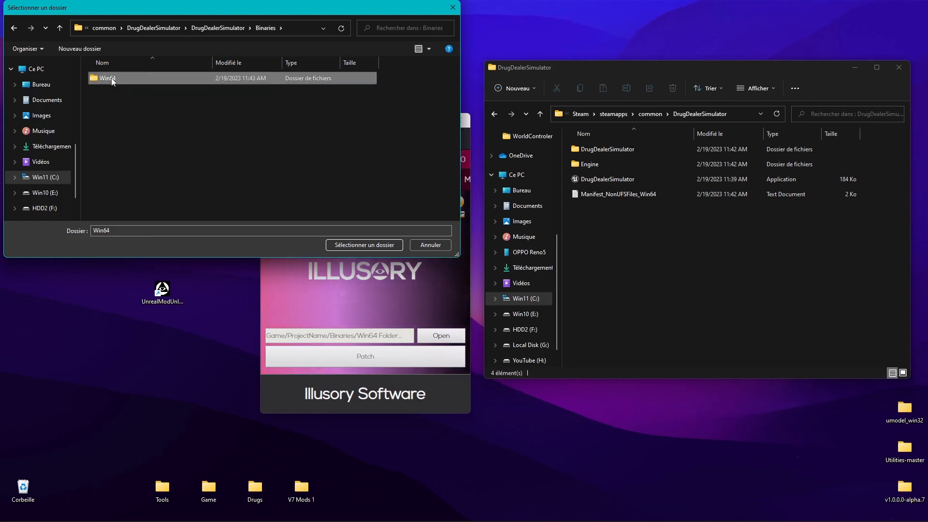
double_click(112, 80)
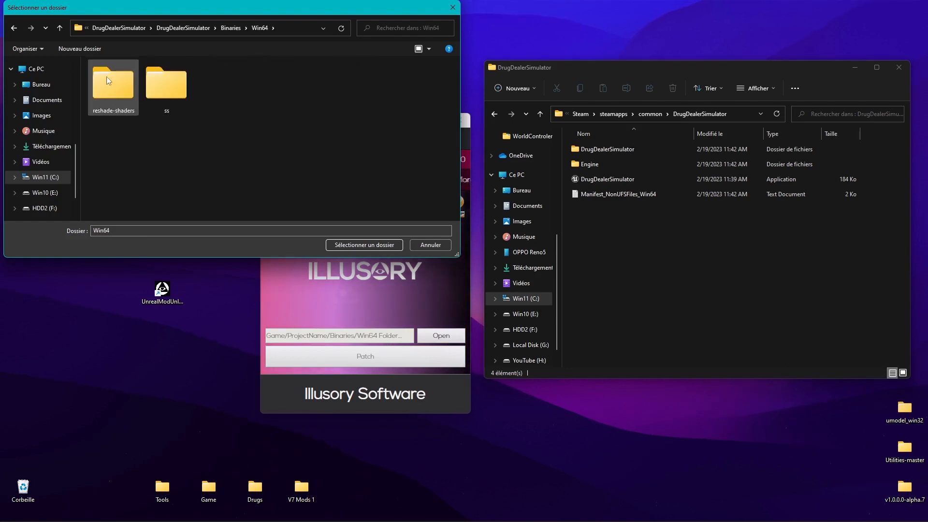
Select the Win64 folder, patch the game with the mod unlocker, accept the first-time installation and close the installer
click(362, 246)
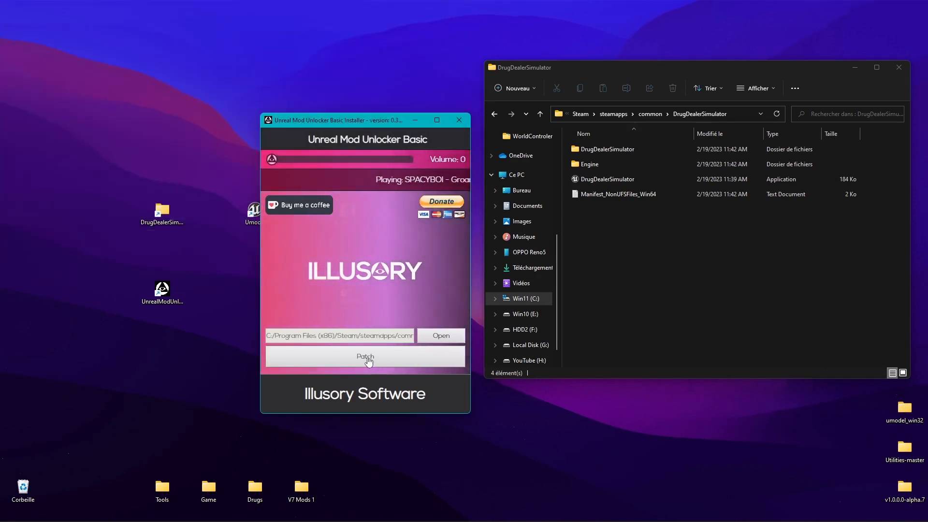
click(384, 364)
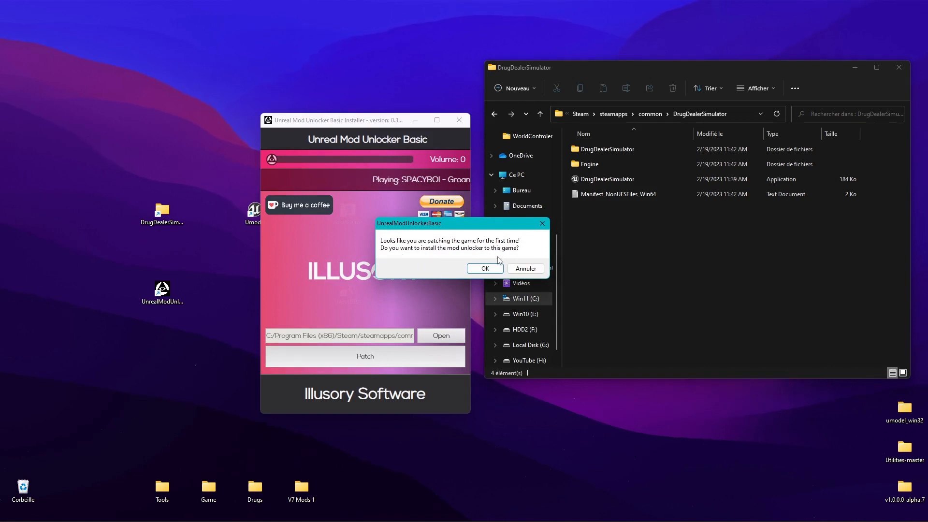
click(486, 269)
click(536, 266)
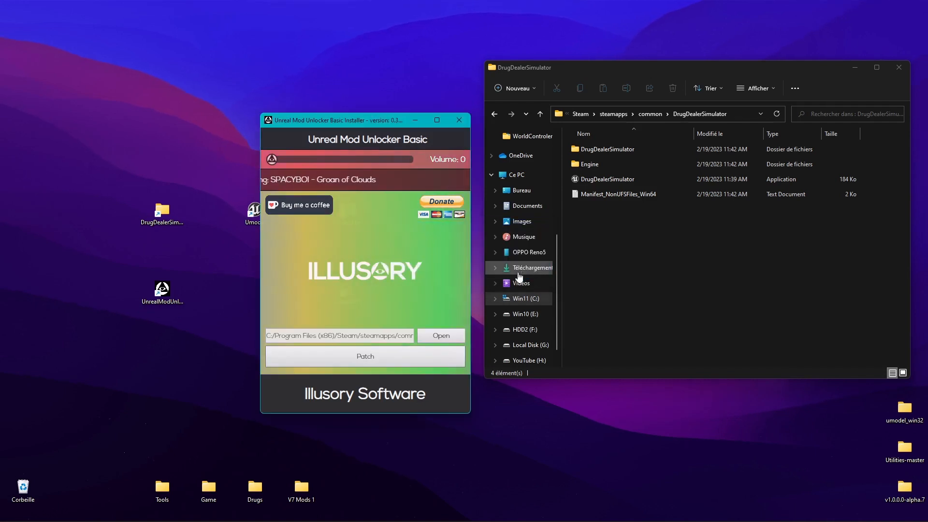
click(459, 121)
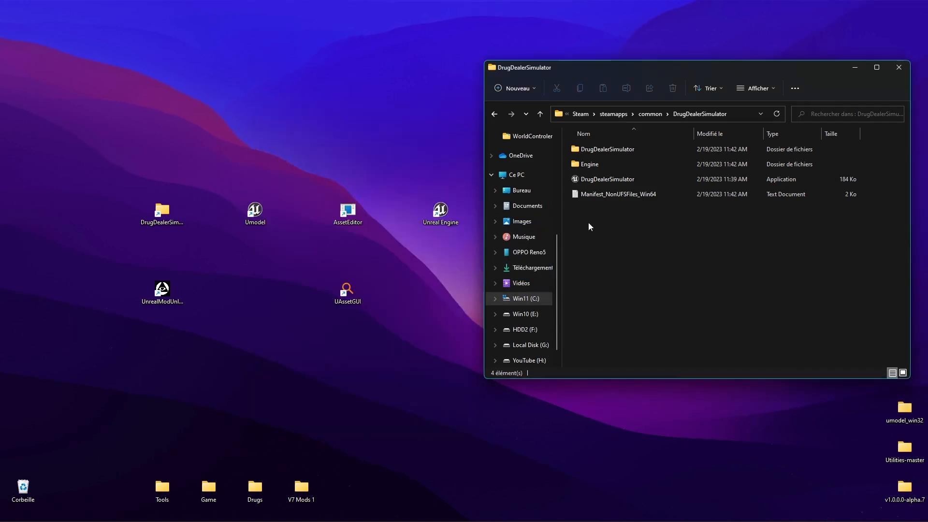
Open DrugDealerSimulator\Binaries\Win64, run DrugDealerSimulator-Win64-Shipping and acknowledge the mod unlocker's settings notice
double_click(621, 146)
click(601, 153)
double_click(601, 153)
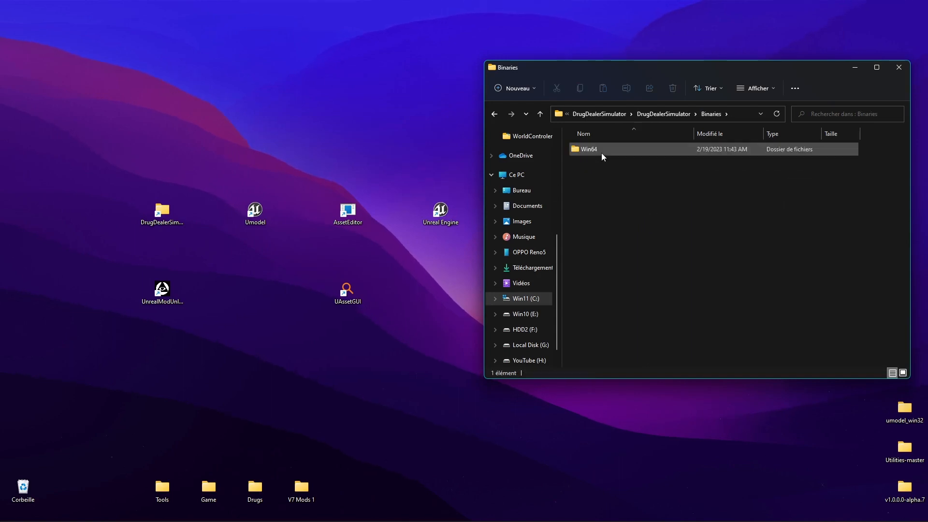
double_click(601, 152)
click(636, 194)
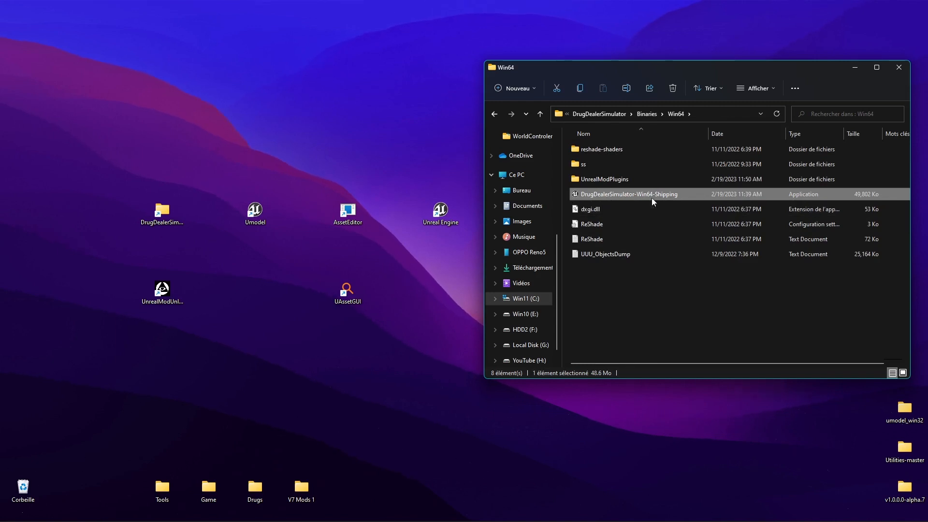
double_click(613, 192)
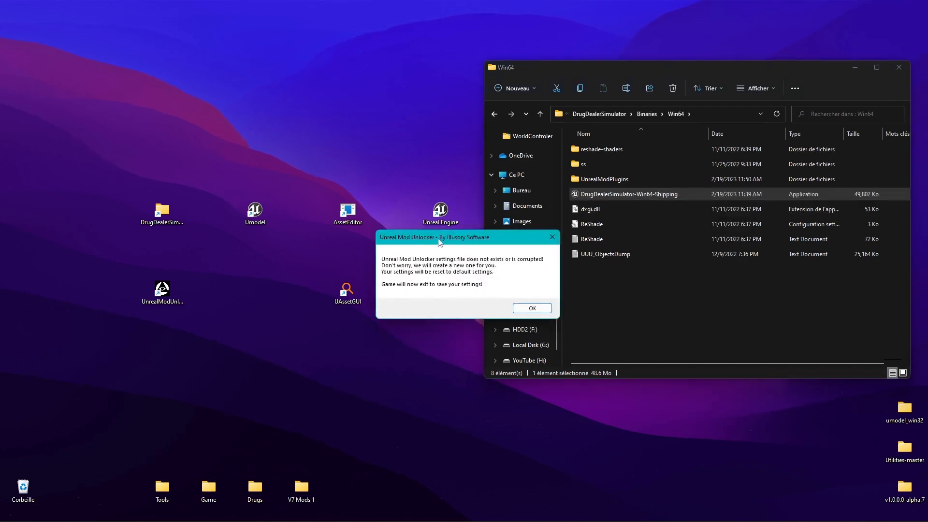
click(531, 308)
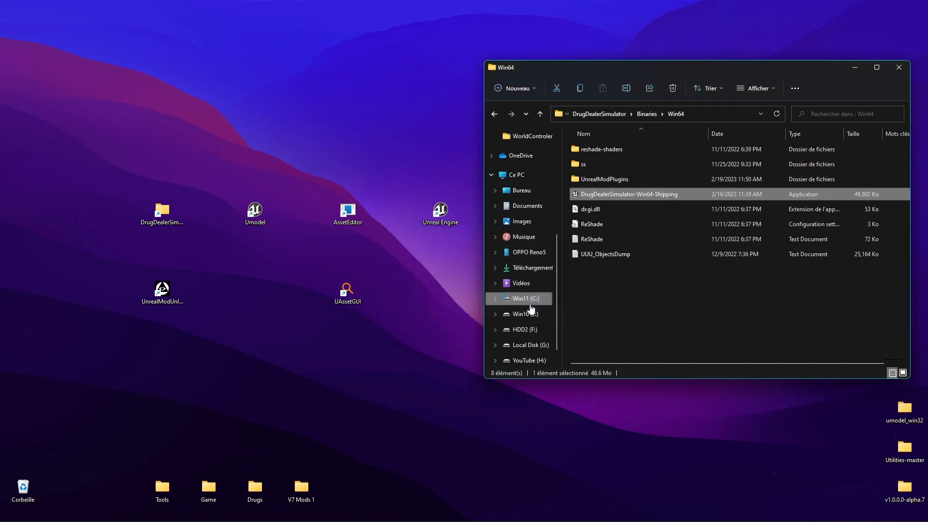
Check the Win64 folder for the UnrealModUnlocker-Settings file and look inside the UnrealModPlugins folder
click(613, 285)
click(599, 255)
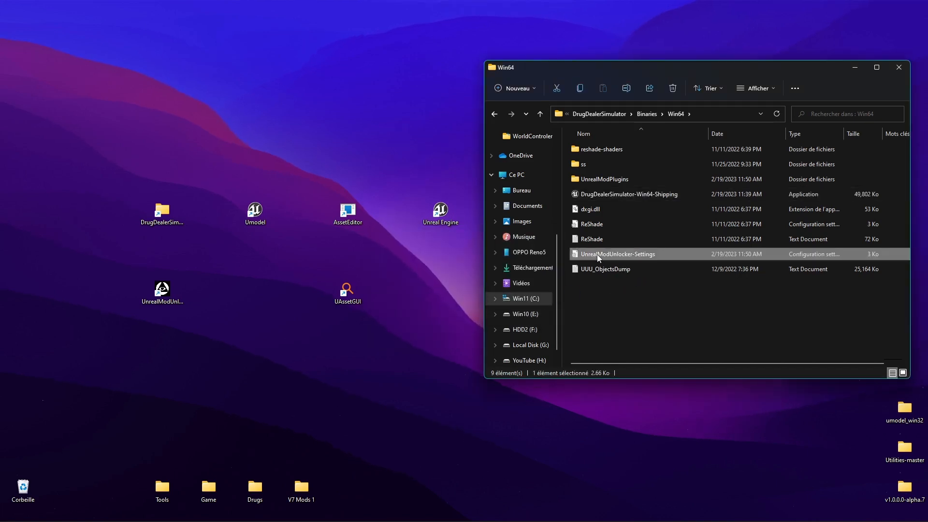
double_click(596, 180)
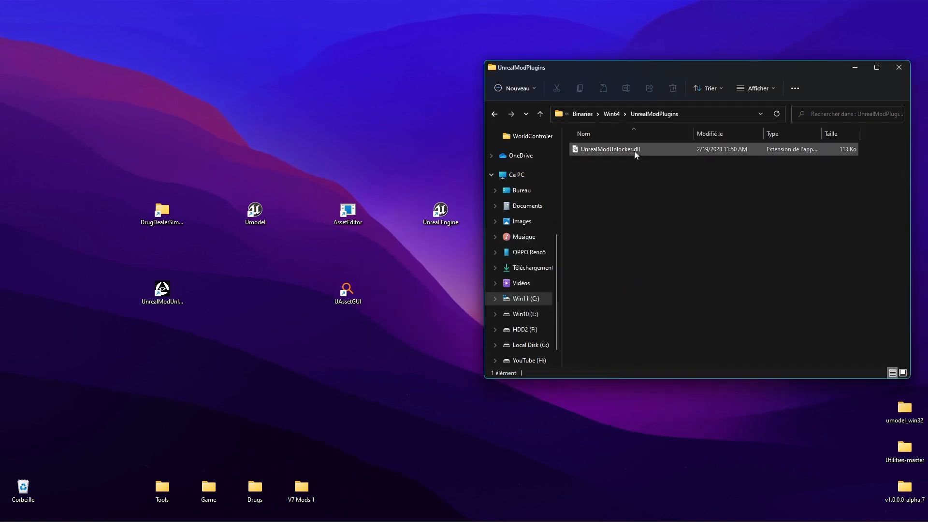
key(alt+Left)
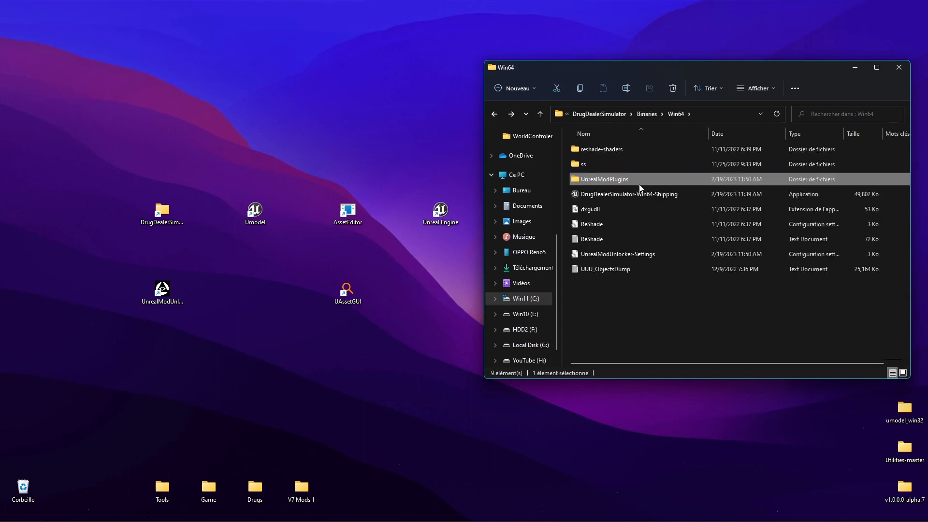
Go back to the game's root folder, locate Content inside the DrugDealerSimulator subfolder and minimise the window
key(alt+Left)
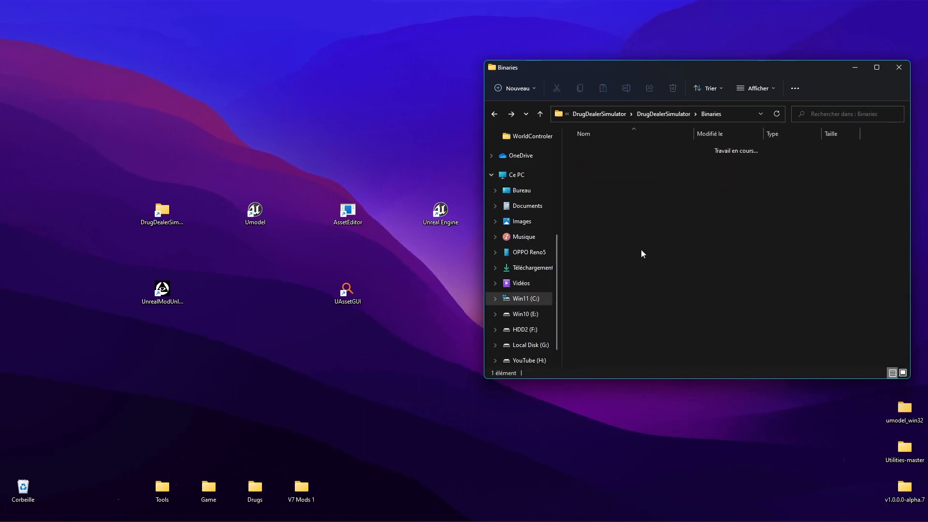
key(alt+Left)
click(609, 165)
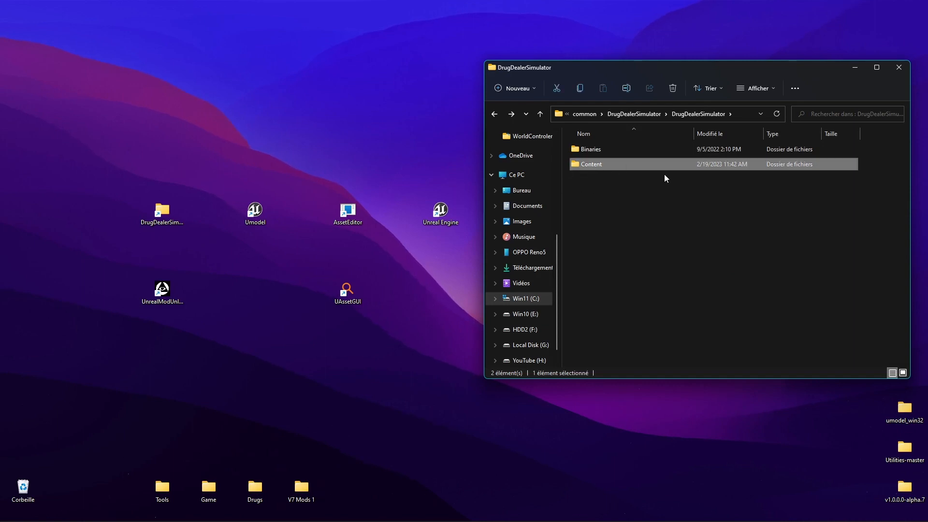
key(alt+Left)
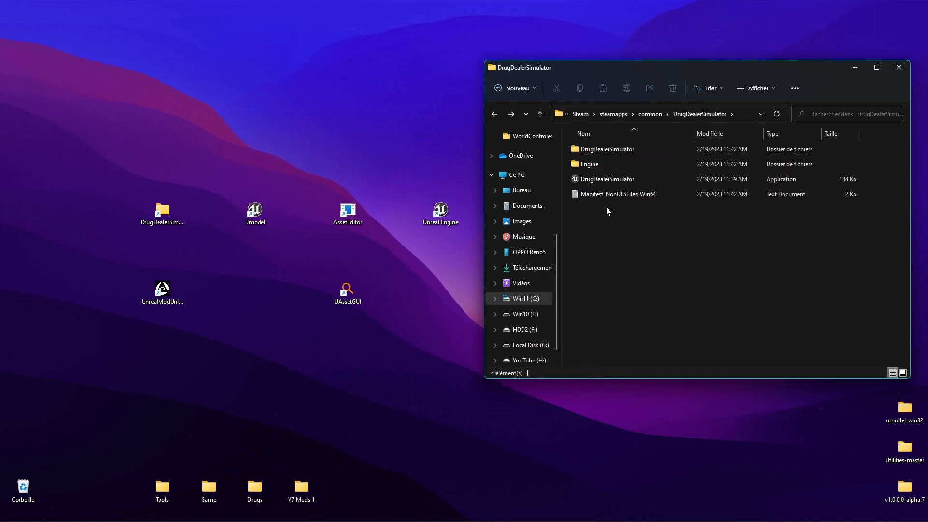
double_click(609, 150)
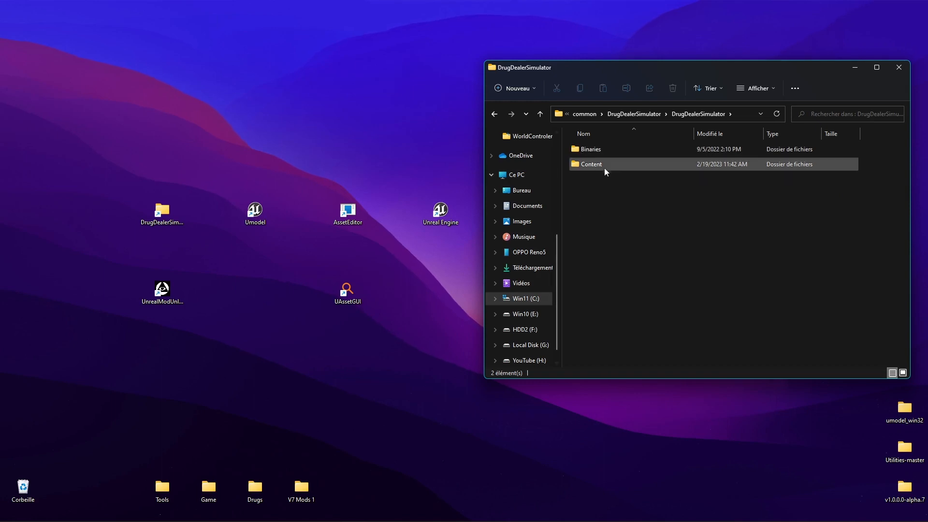
click(604, 166)
click(633, 177)
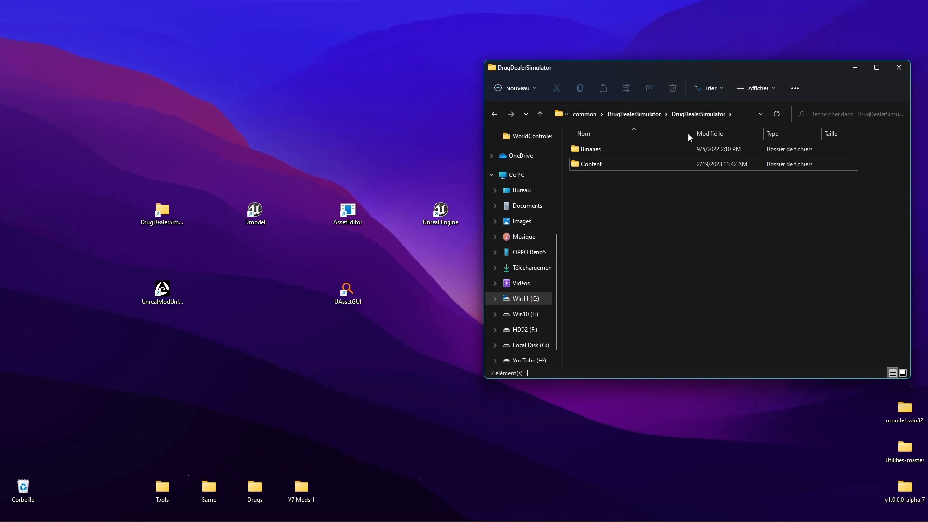
click(851, 70)
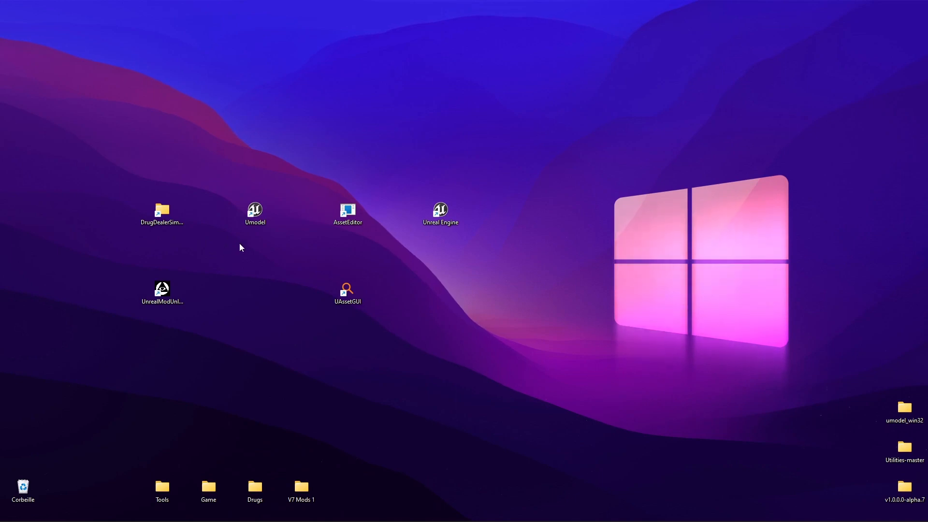
click(262, 209)
click(236, 194)
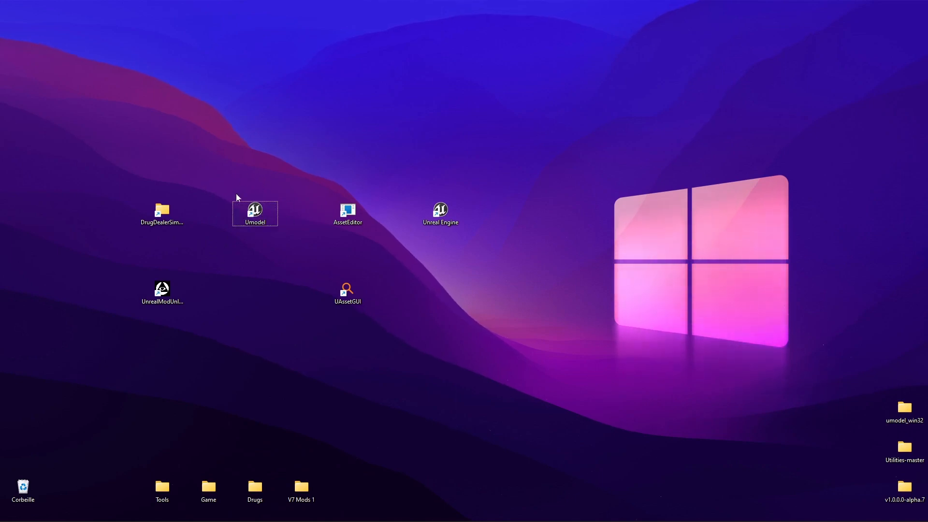
drag(289, 173, 227, 247)
click(234, 244)
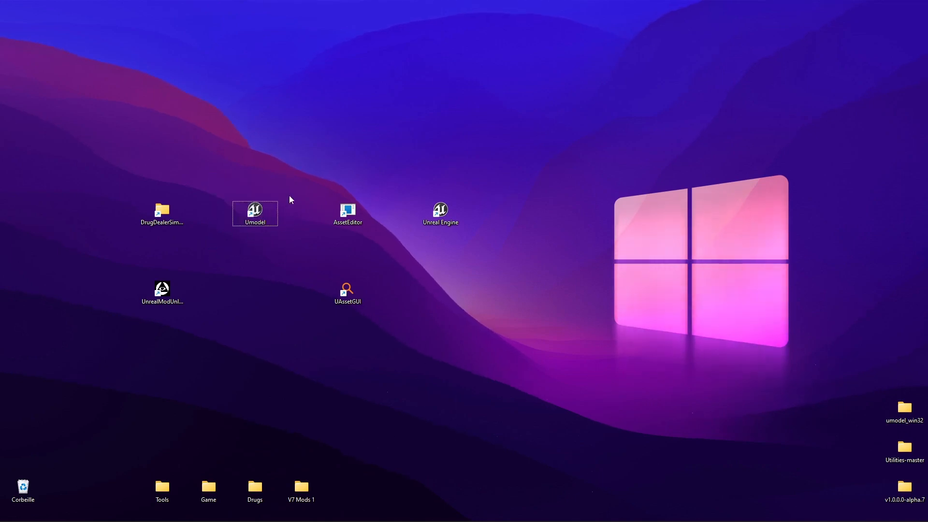
drag(289, 185, 223, 243)
click(223, 244)
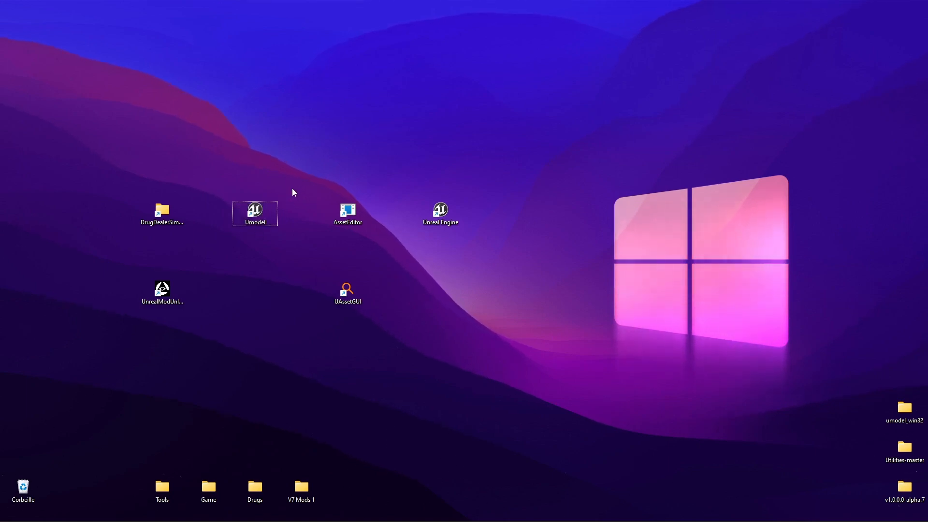
click(257, 215)
drag(492, 142, 210, 342)
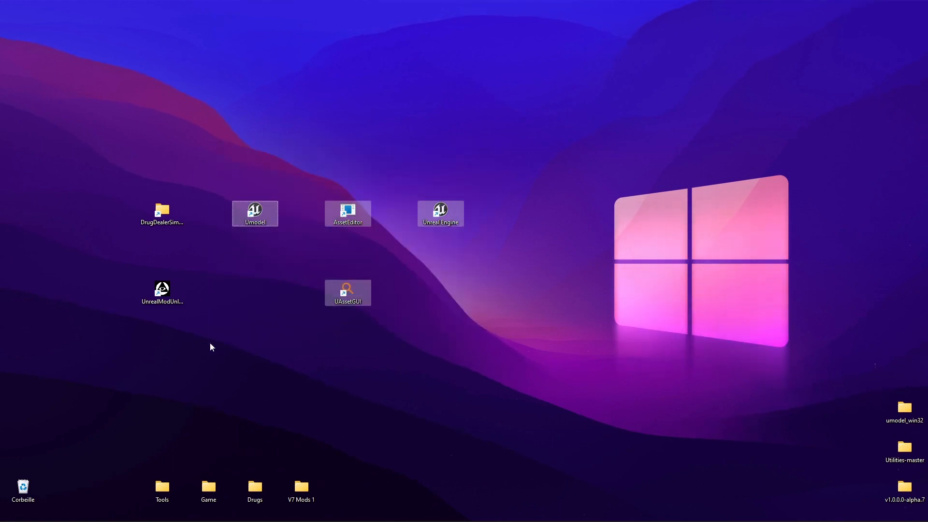
click(263, 312)
drag(202, 178, 176, 309)
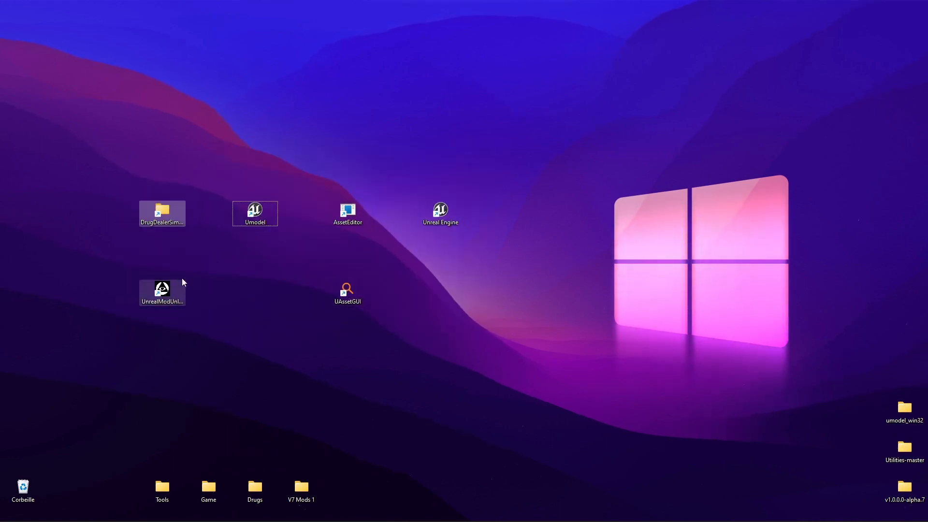
click(218, 300)
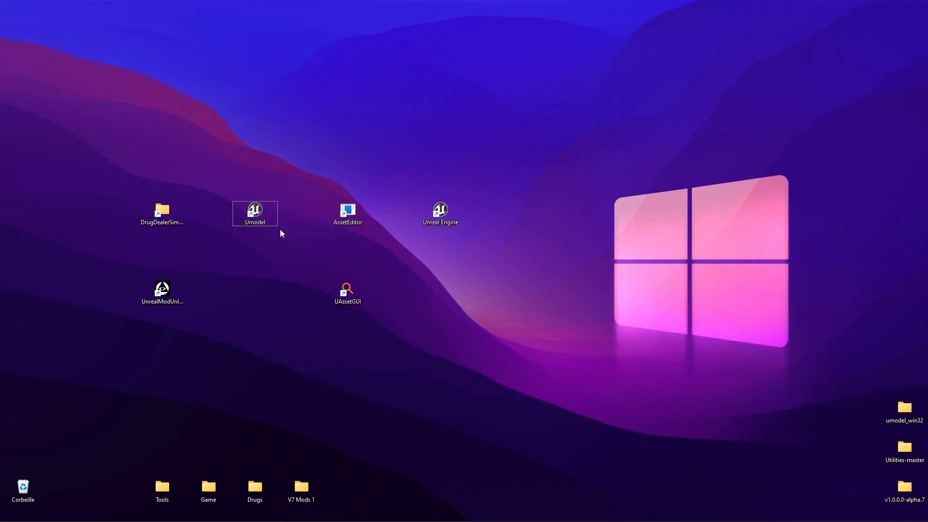
Launch Umodel and browse for its game files path in C:\Program Files (x86)\Steam\steamapps\common\DrugDealerSimulator
double_click(271, 211)
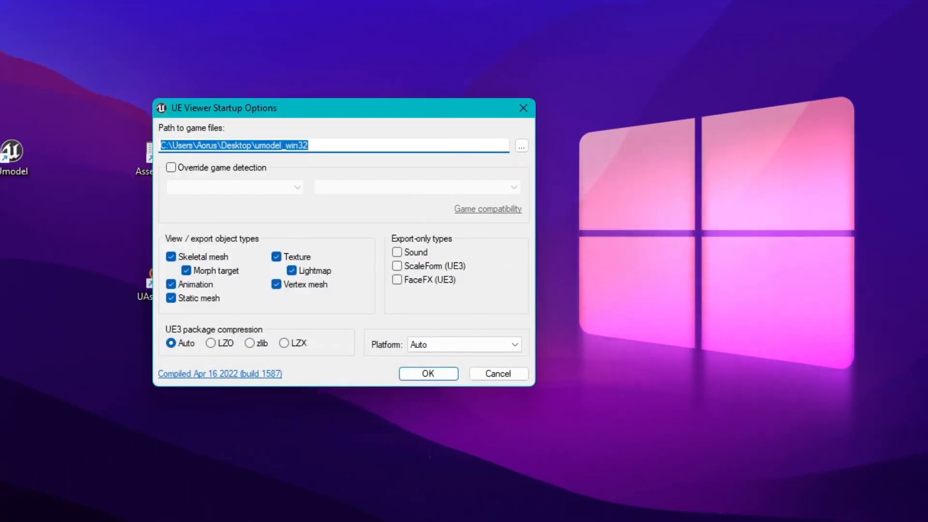
drag(258, 105, 332, 87)
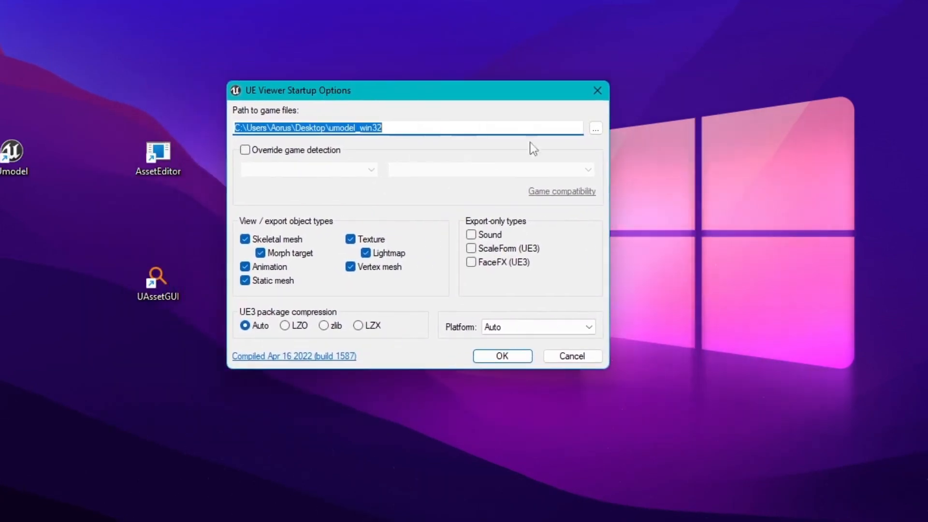
click(595, 128)
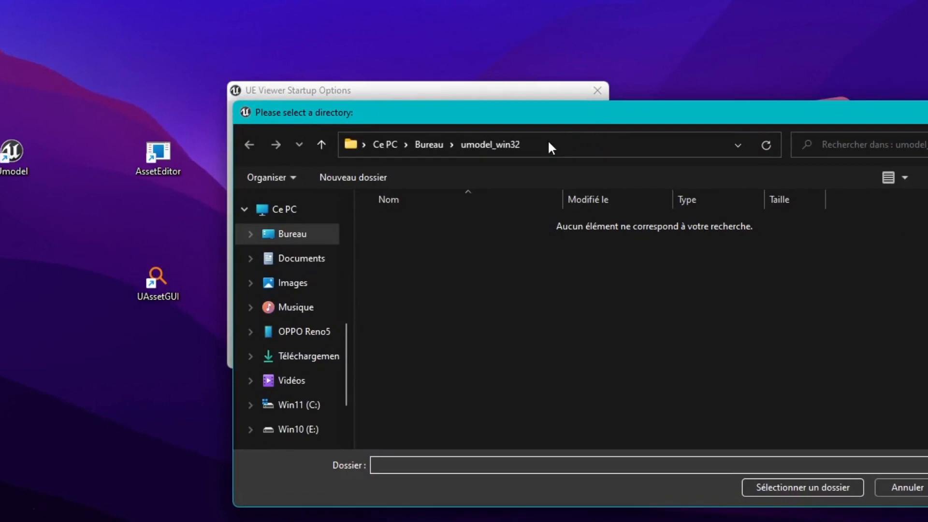
click(610, 150)
text(C:\Program Files (x86)\Steam\steamapps\common\DrugDealerSimulator)
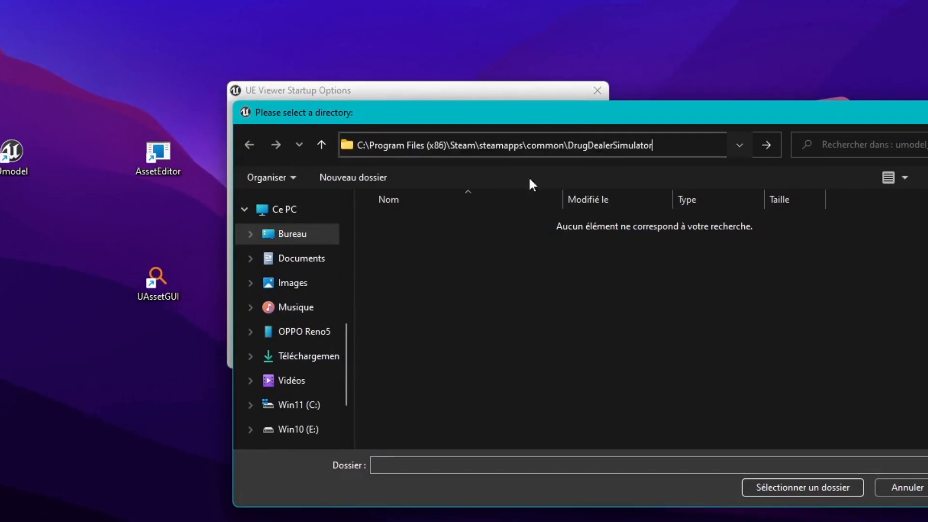
key(Return)
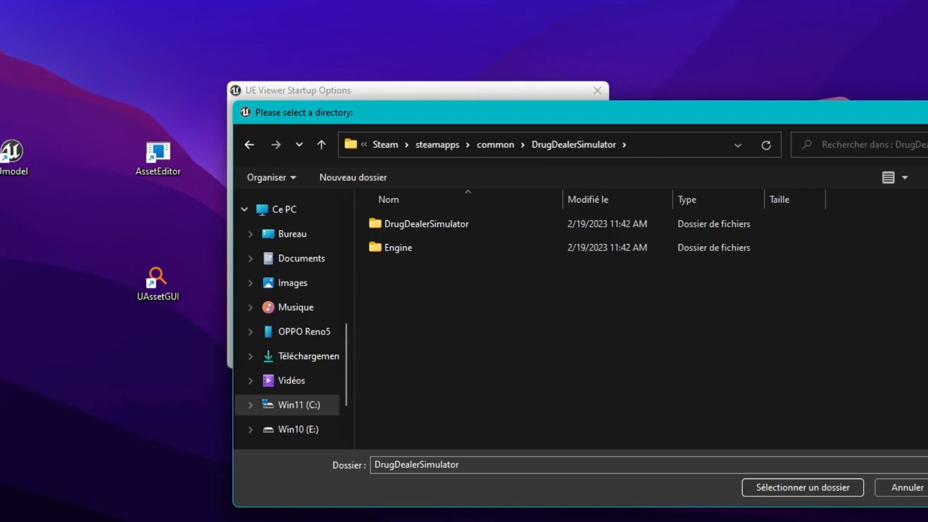
Choose the inner DrugDealerSimulator folder as the path to the game files
double_click(413, 224)
double_click(415, 225)
key(alt+Left)
key(alt+Left)
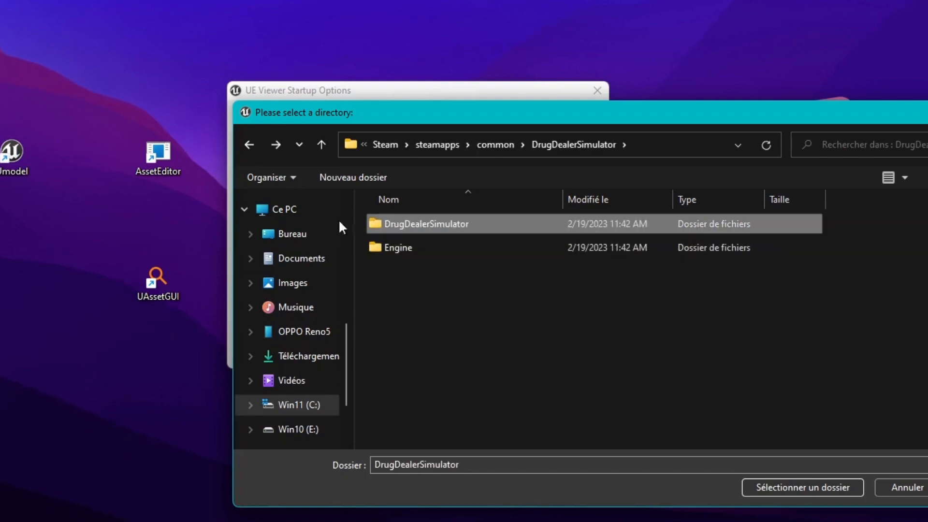
click(810, 492)
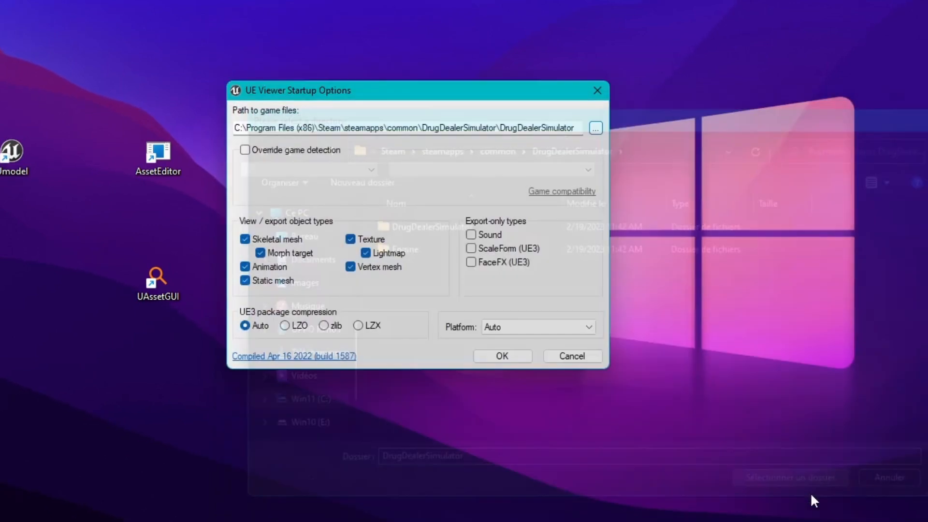
Override the game detection with Unreal engine 4, version Unreal engine 4.21
click(245, 150)
click(309, 175)
click(283, 221)
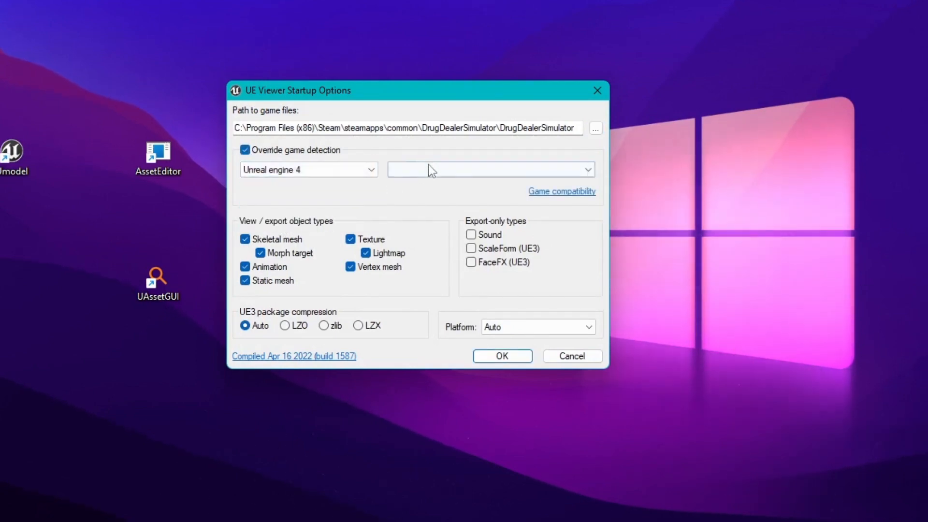
click(428, 167)
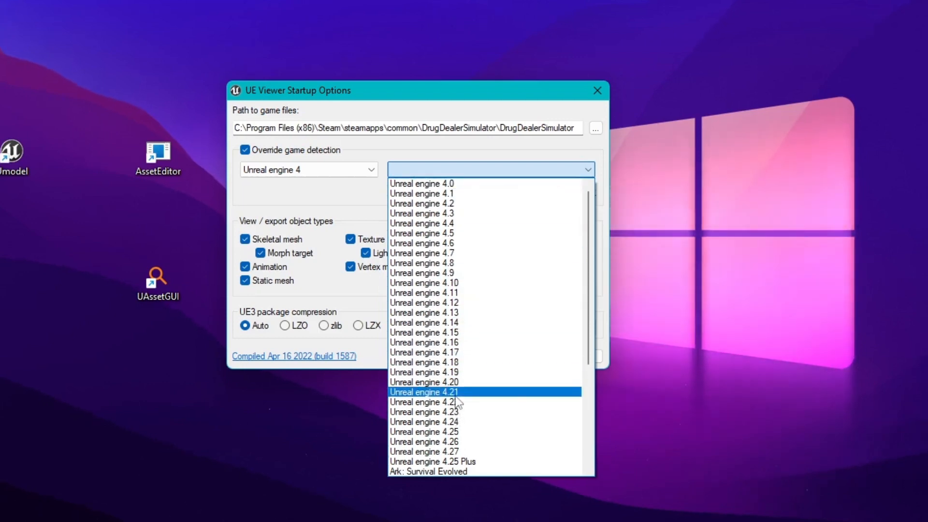
click(435, 392)
Set the platform to PC and turn off all the view/export object types
click(502, 327)
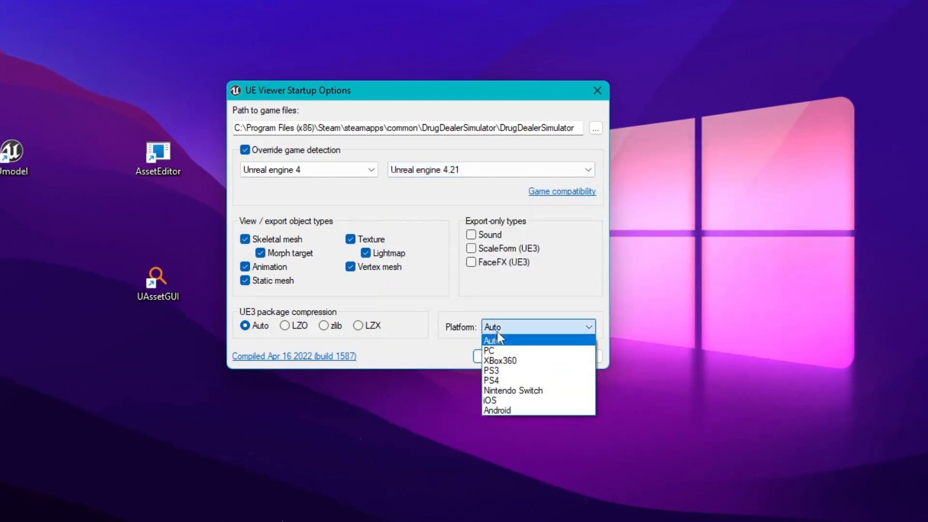
click(503, 346)
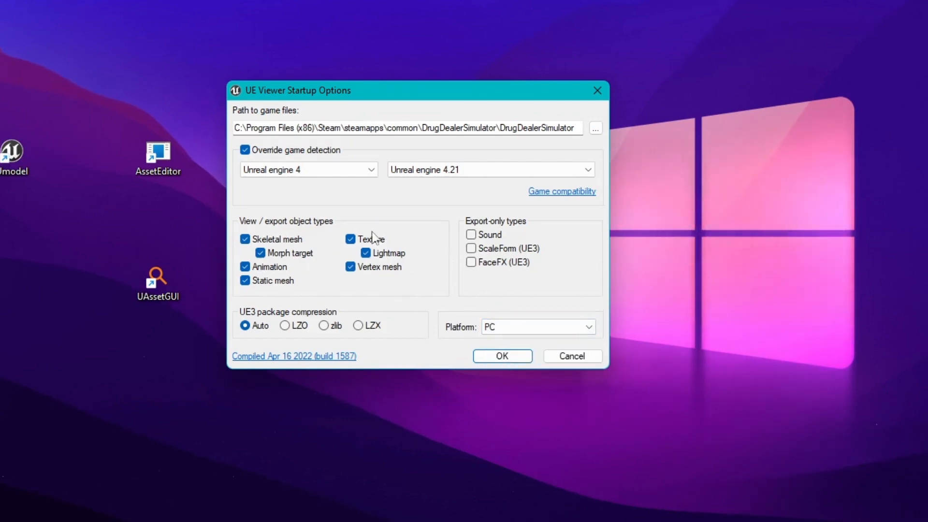
click(366, 253)
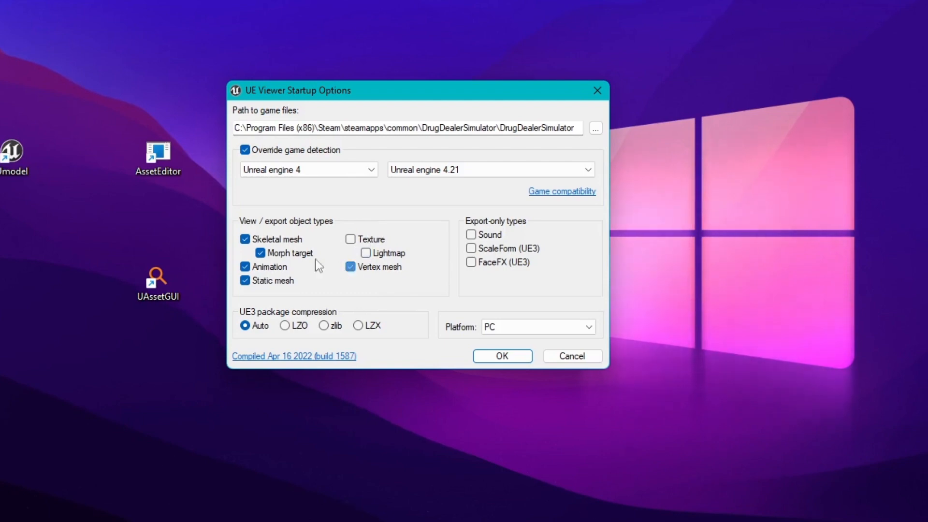
click(350, 267)
click(260, 252)
click(245, 239)
click(245, 266)
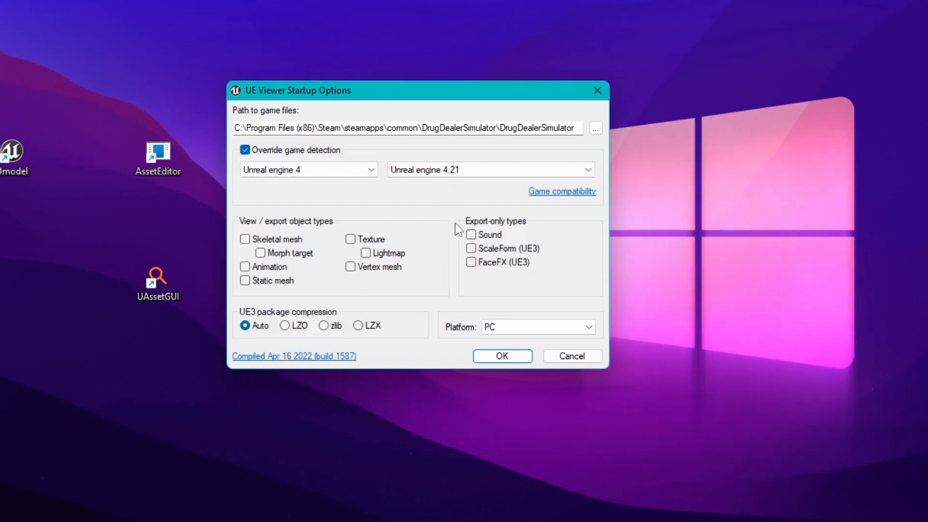
Leave Sound export off and confirm the startup options to load the game's packages
click(471, 234)
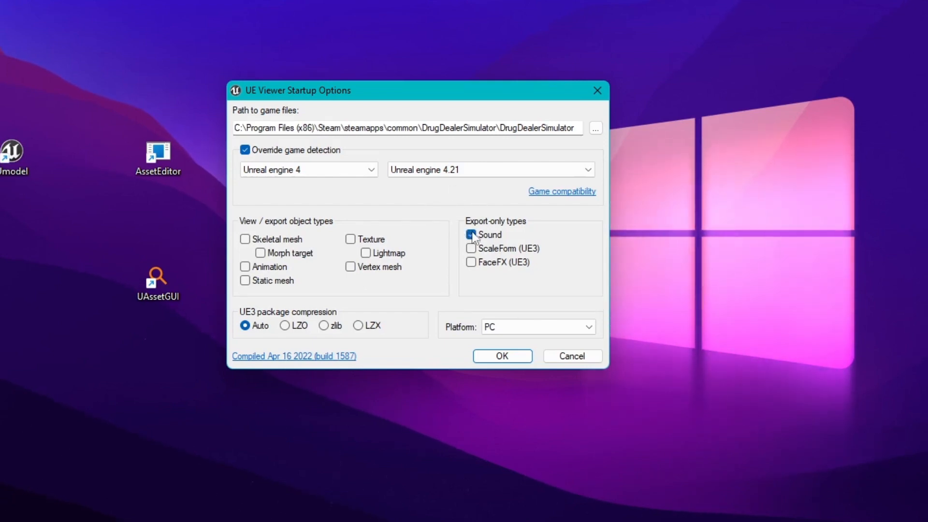
click(471, 233)
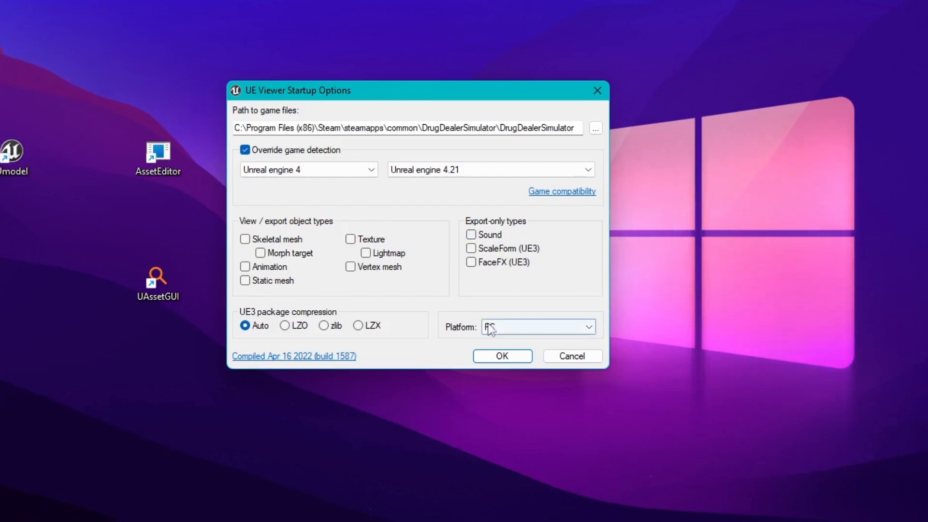
click(491, 358)
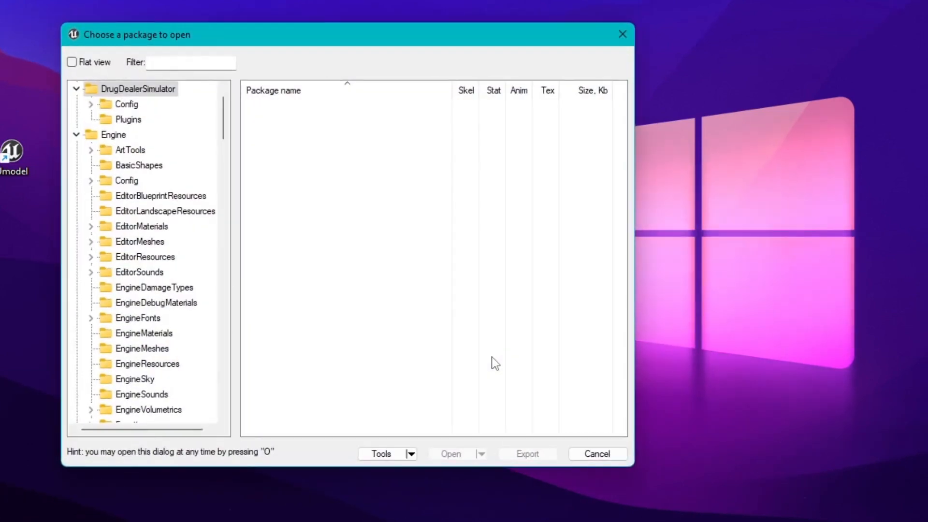
Locate the Drugs folder under Game in the package tree and expand it
scroll(164, 131, down, 20)
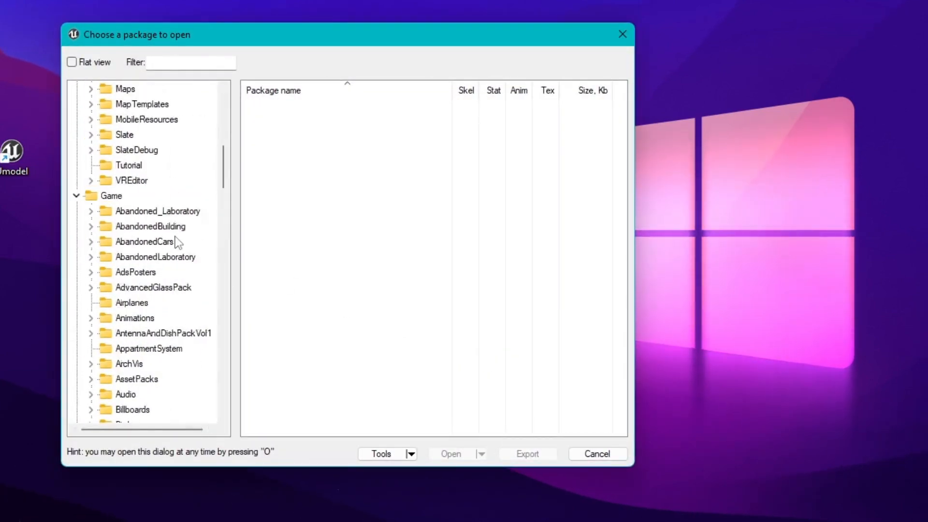
scroll(155, 281, up, 20)
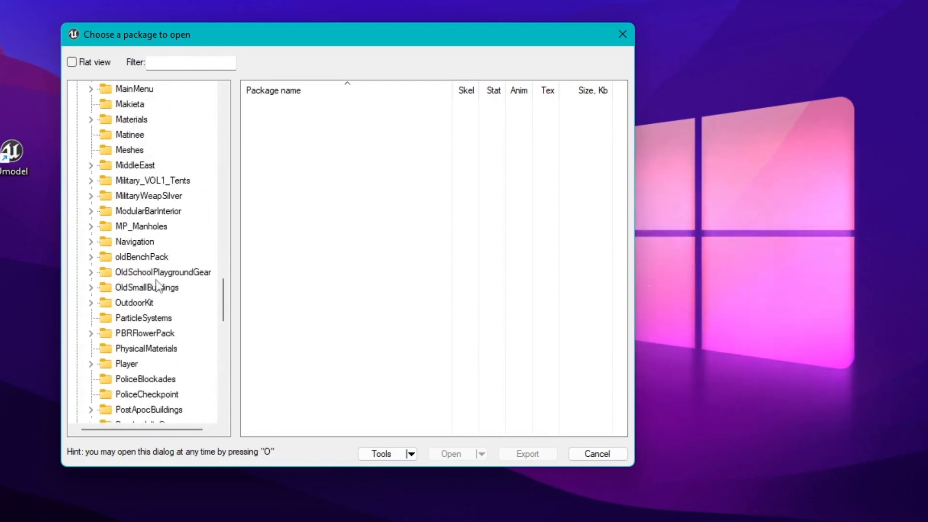
scroll(156, 281, up, 2)
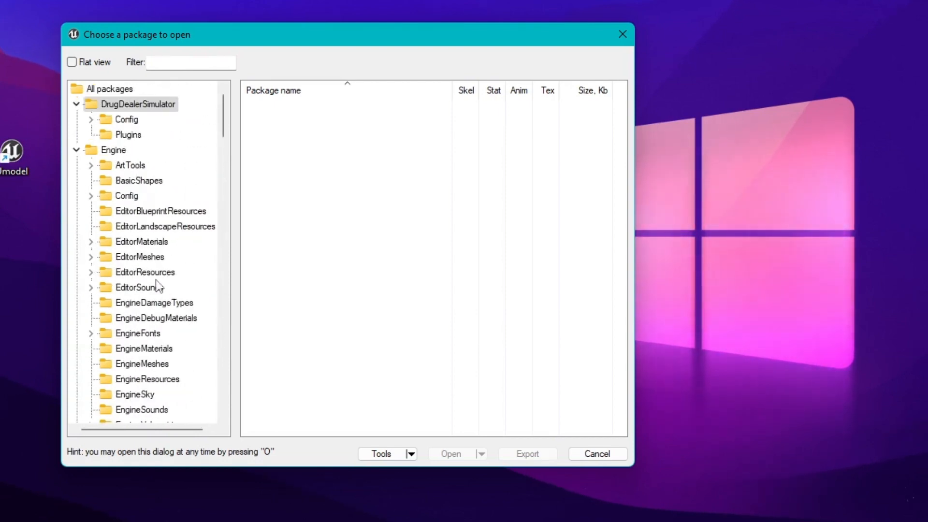
scroll(156, 281, down, 15)
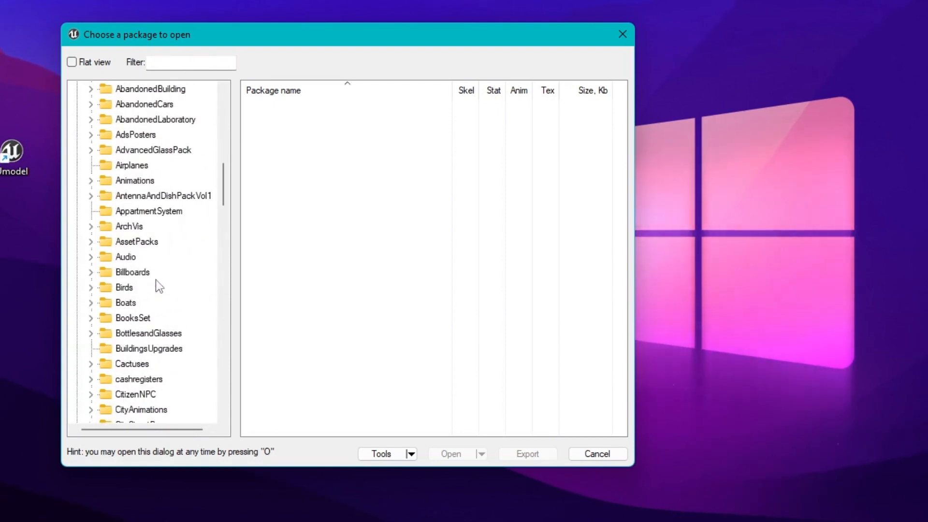
scroll(151, 281, down, 3)
scroll(150, 276, down, 3)
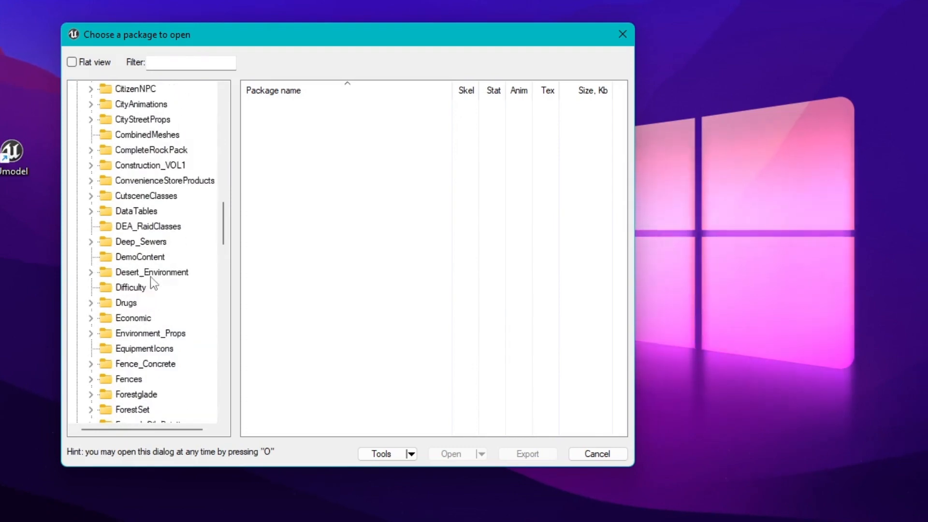
click(124, 302)
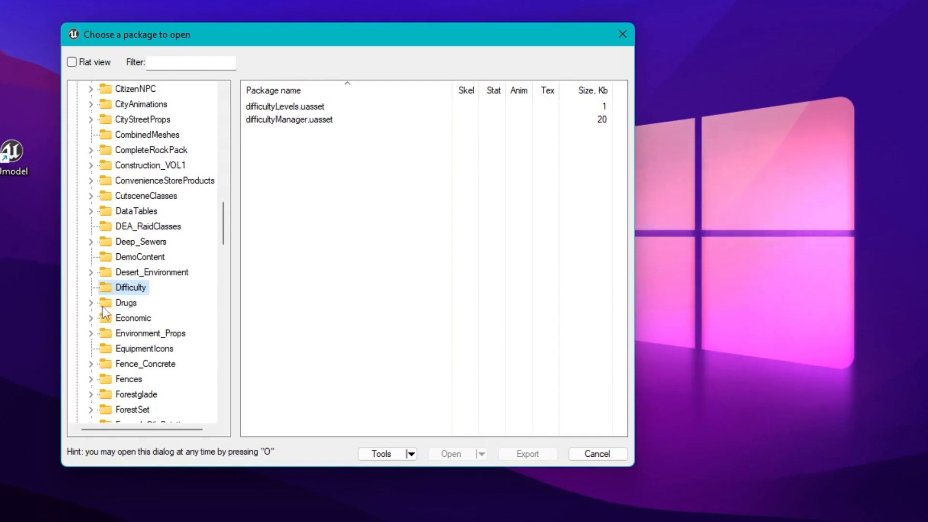
click(90, 303)
click(121, 303)
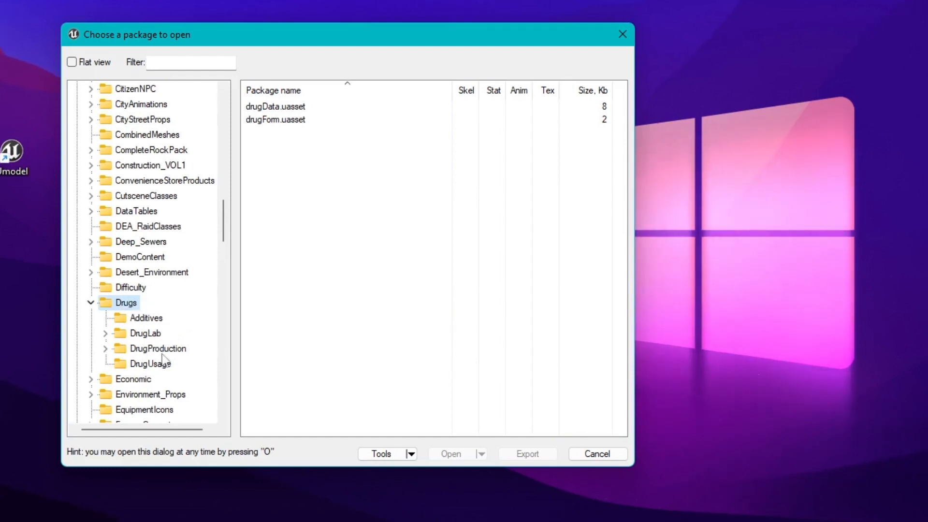
Check the DrugLab folder and the root of the Game folder, and return to the Drugs folder
click(137, 334)
click(131, 304)
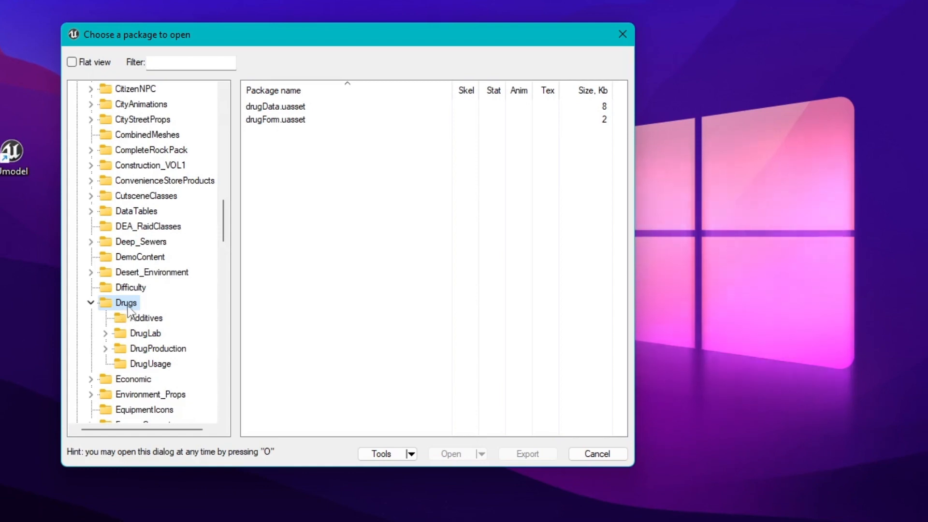
scroll(121, 216, down, 2)
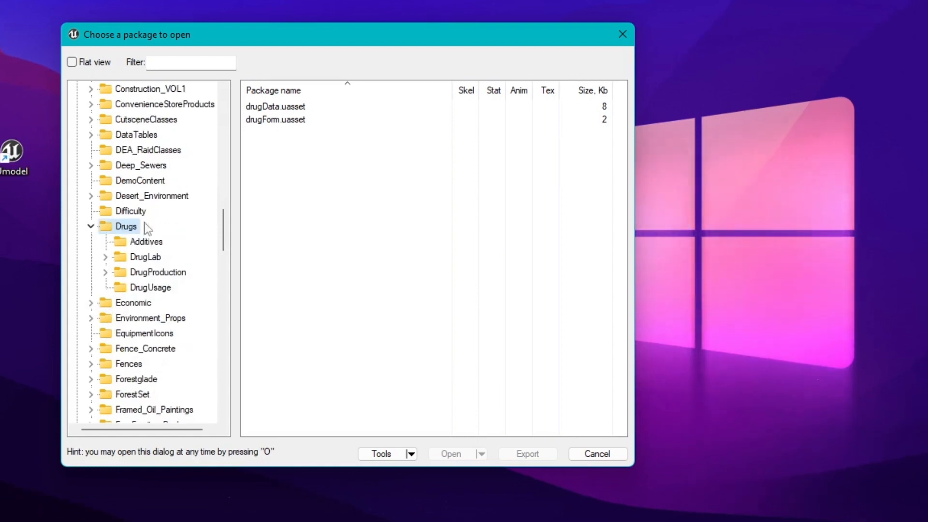
scroll(114, 213, up, 15)
click(109, 212)
scroll(110, 216, down, 12)
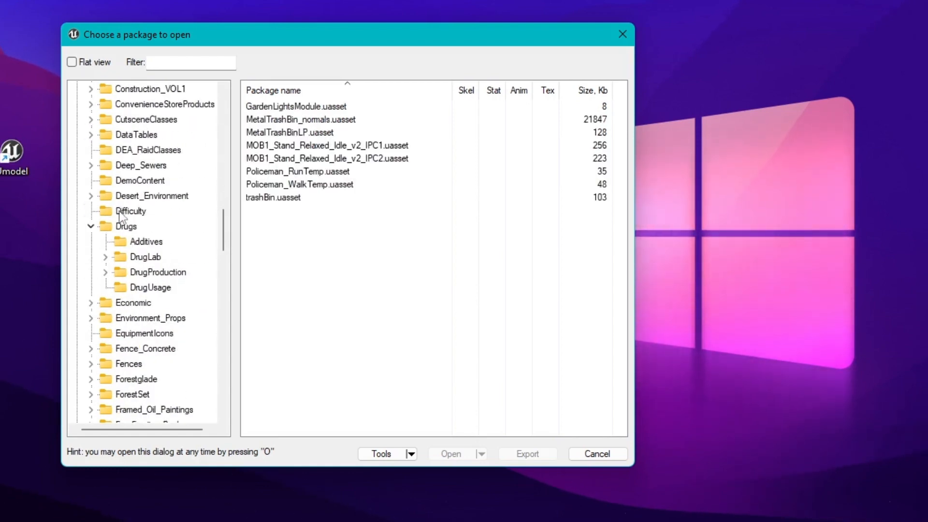
click(118, 226)
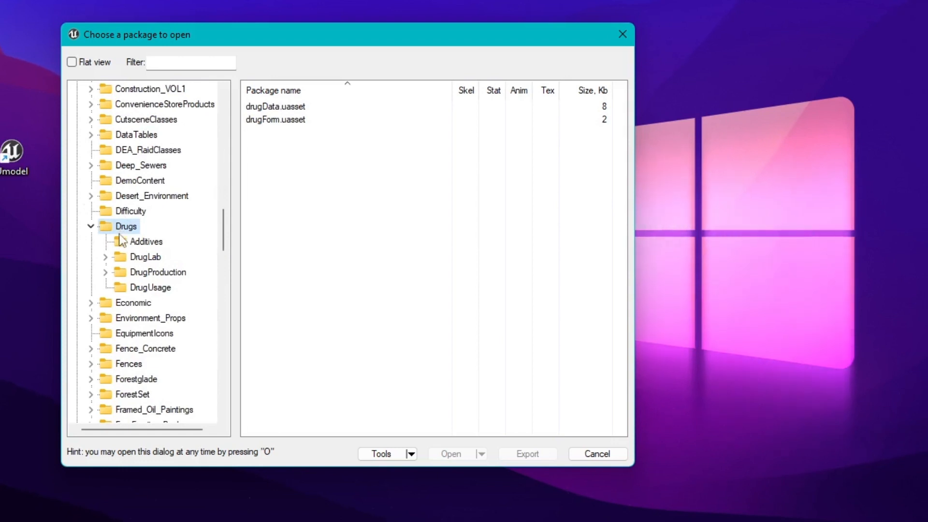
Expand DrugLab inside Drugs and review the packages in its Mixers subfolder and in DrugLab itself
click(106, 256)
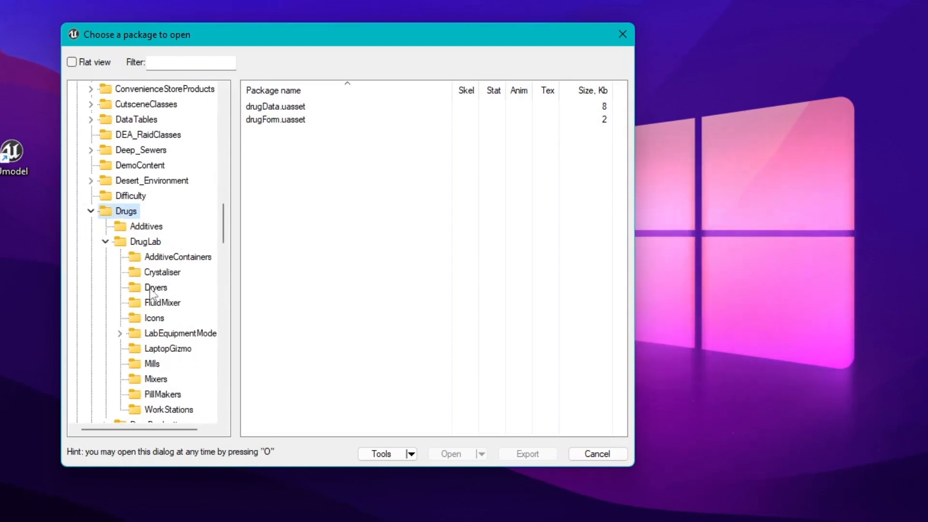
click(153, 379)
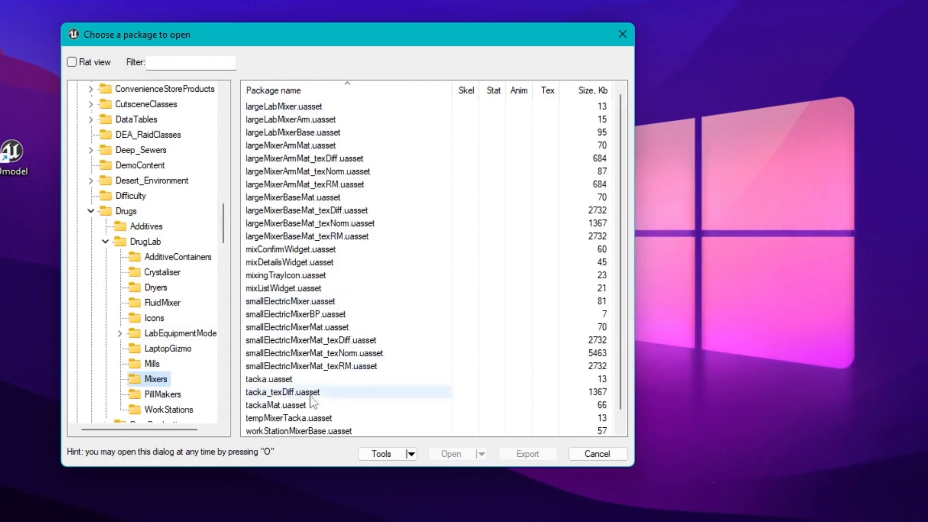
click(146, 239)
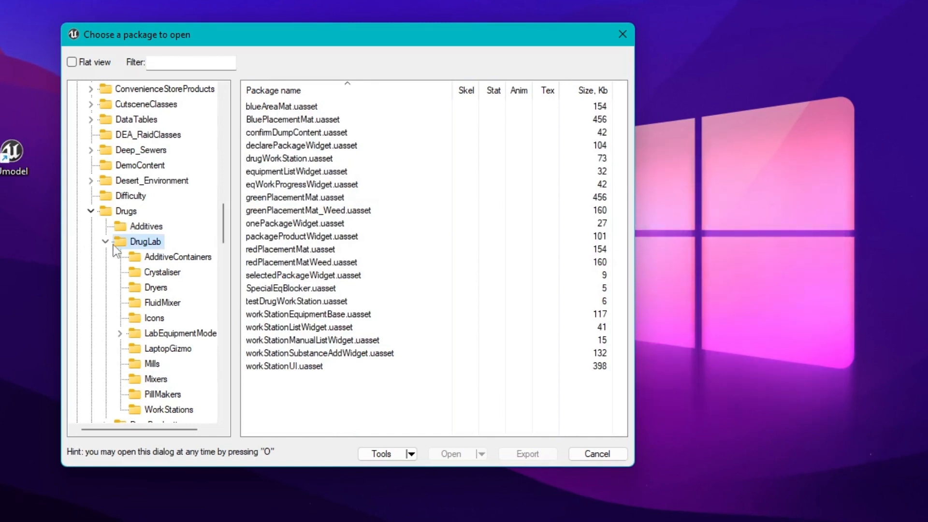
click(106, 240)
double_click(123, 212)
right_click(123, 209)
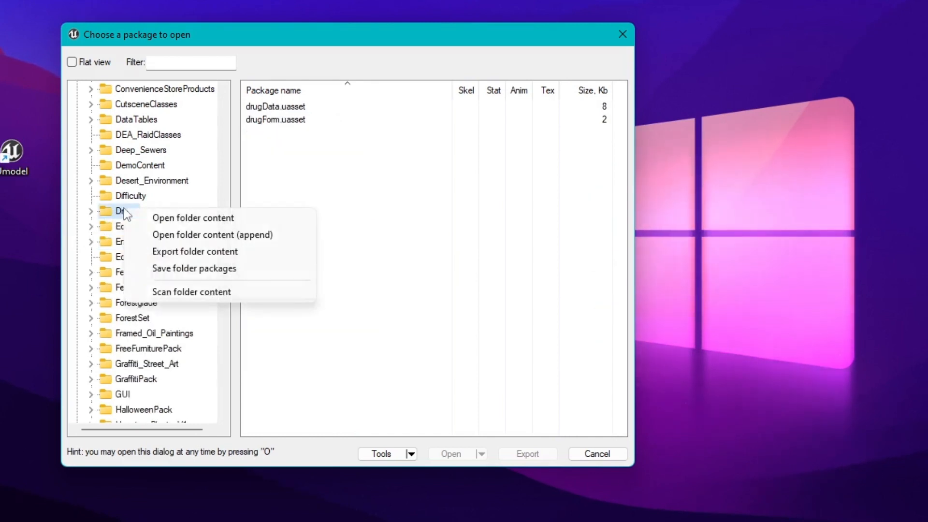
click(92, 212)
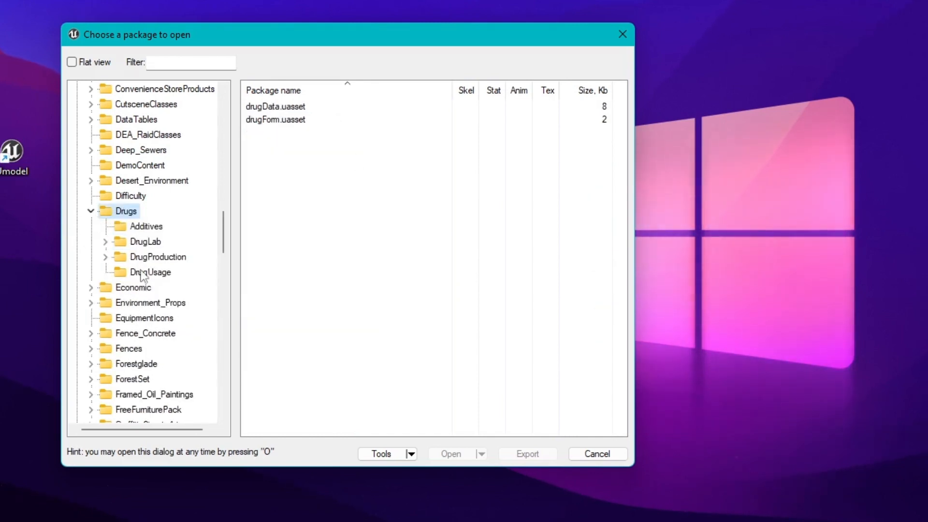
click(134, 242)
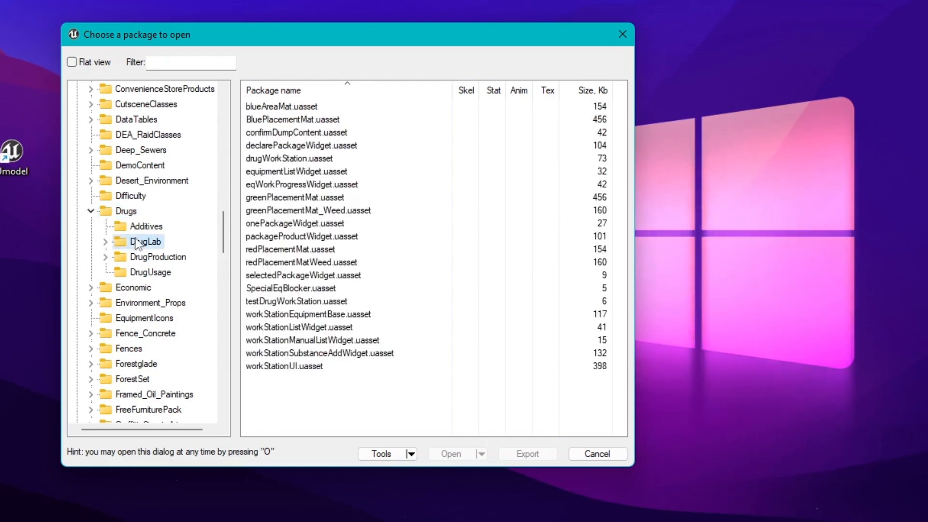
Start saving the packages of the whole Drugs folder and browse for the destination in G:\dds export
click(91, 211)
right_click(124, 210)
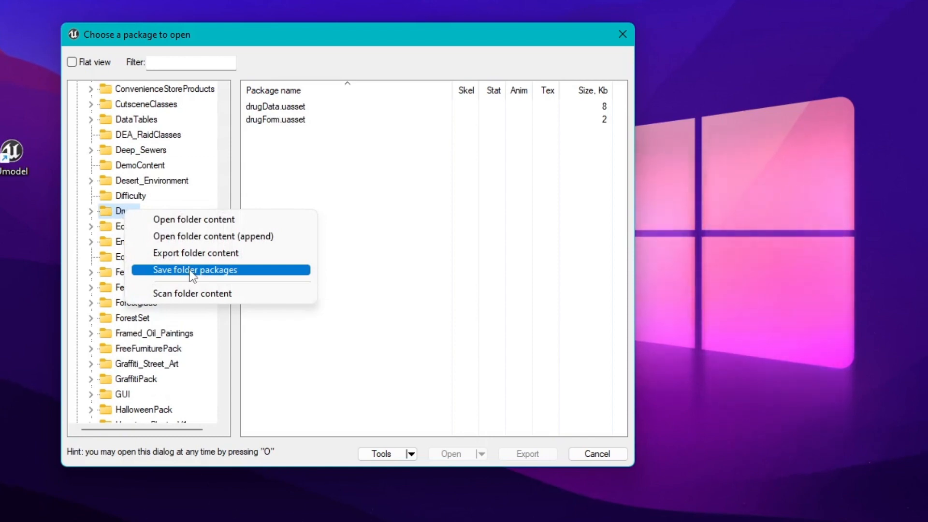
click(192, 270)
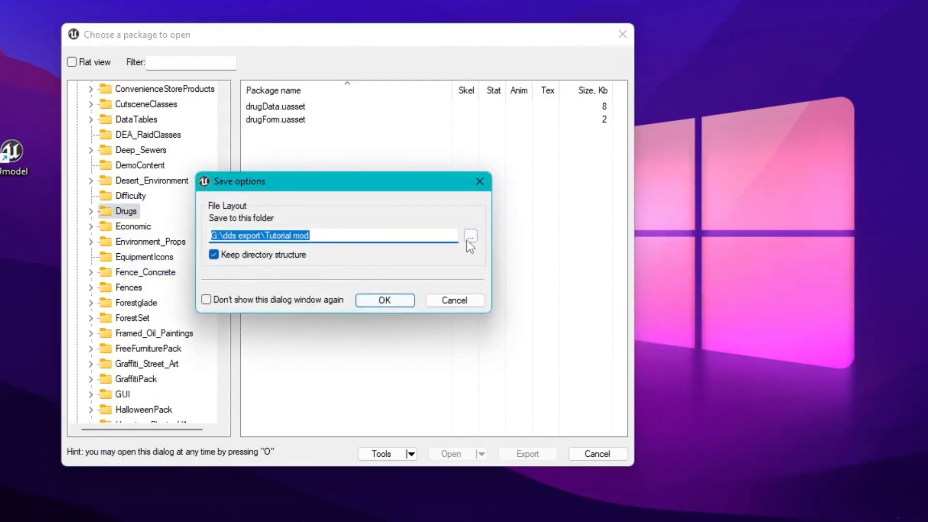
click(470, 237)
click(483, 234)
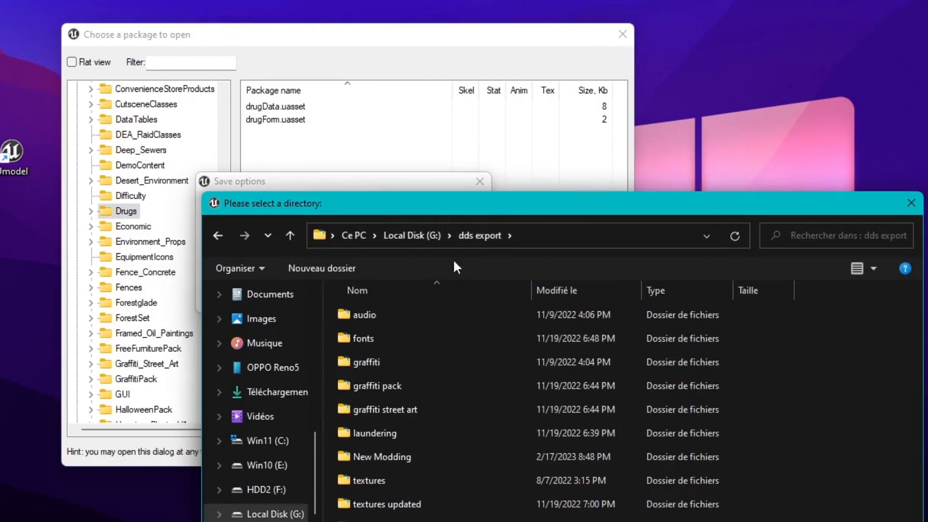
Create a new folder named DDS Tutorial Mod in dds export and open it
click(311, 269)
text(D)
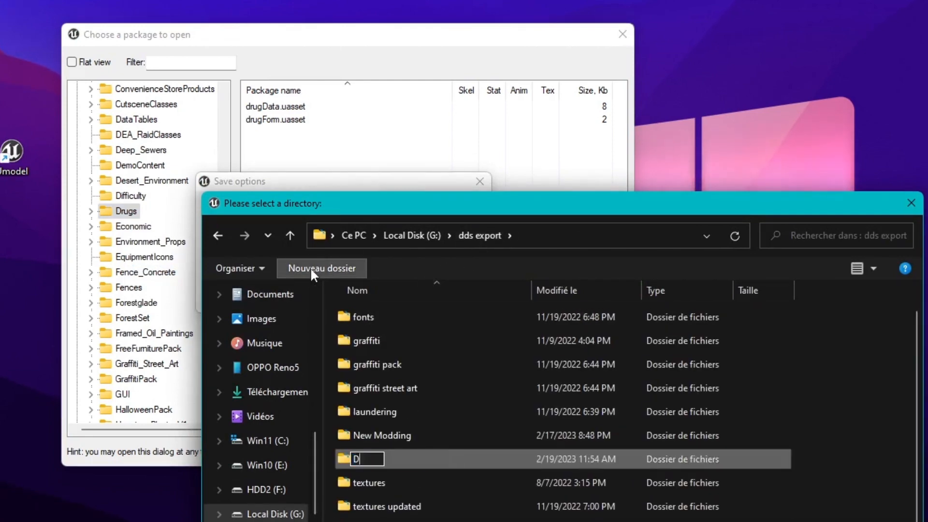
text(DS Tutorial Mod)
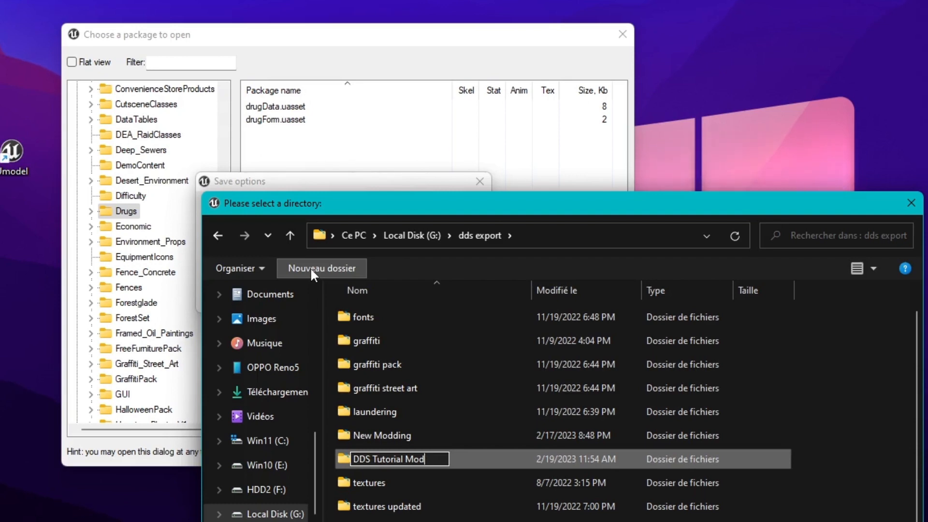
key(Return)
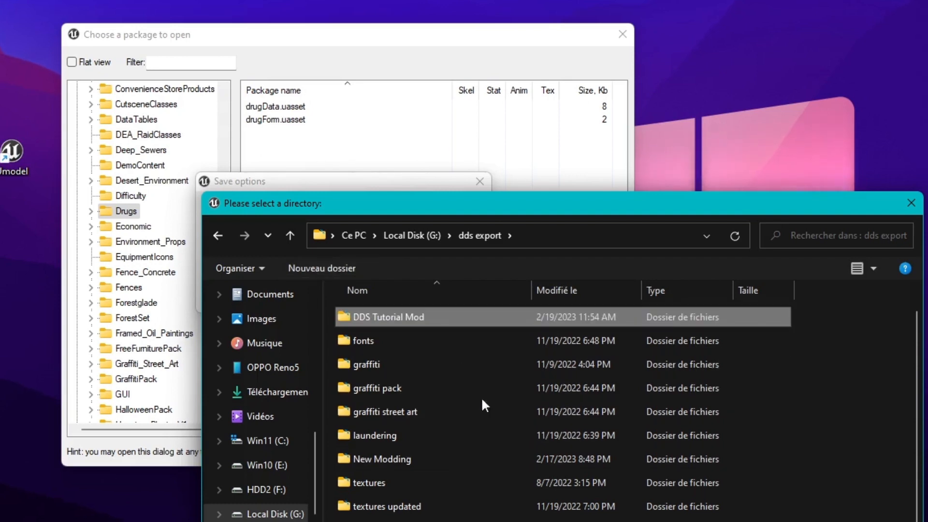
key(Return)
Create a subfolder named Large Mixer mod inside DDS Tutorial Mod
click(322, 268)
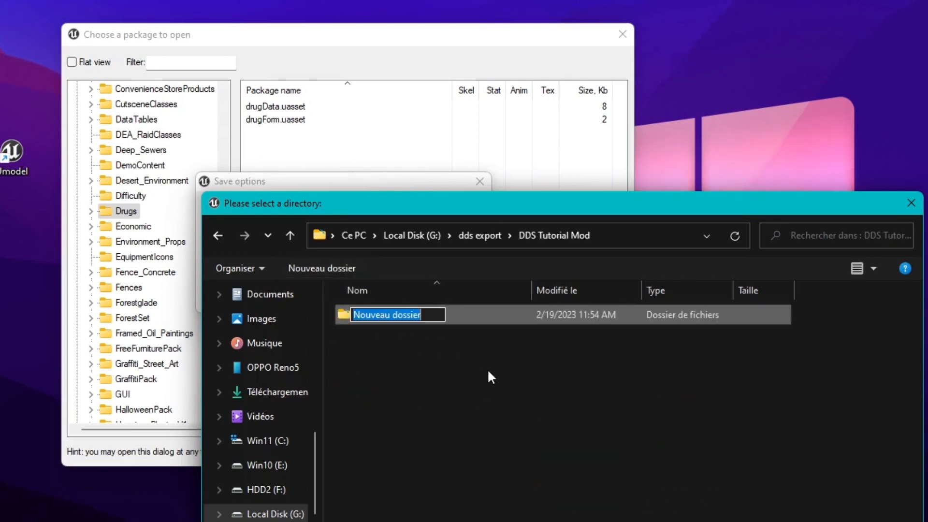
text(Large )
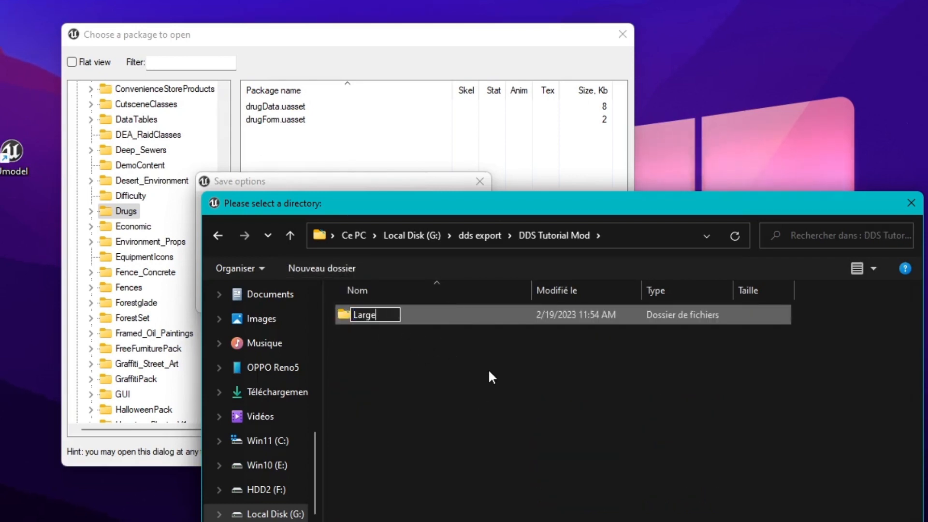
text(Mixer)
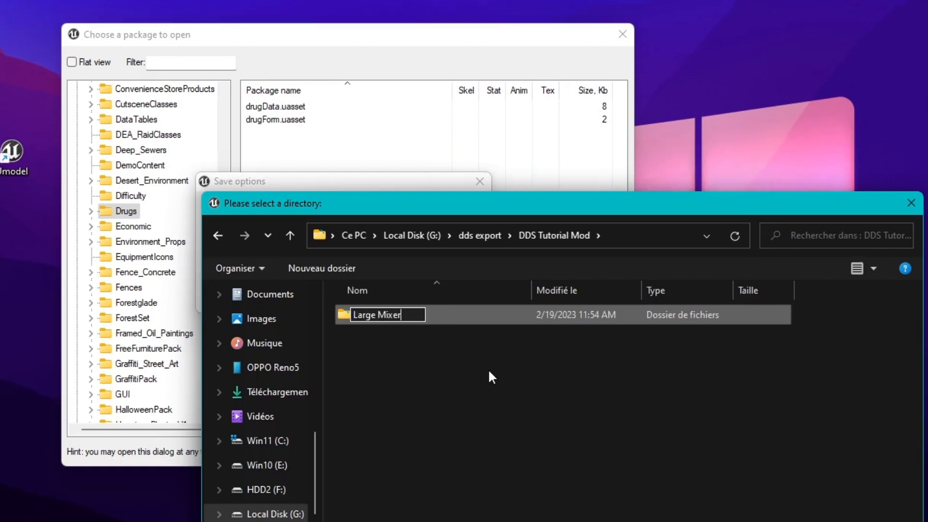
key(Return)
click(387, 318)
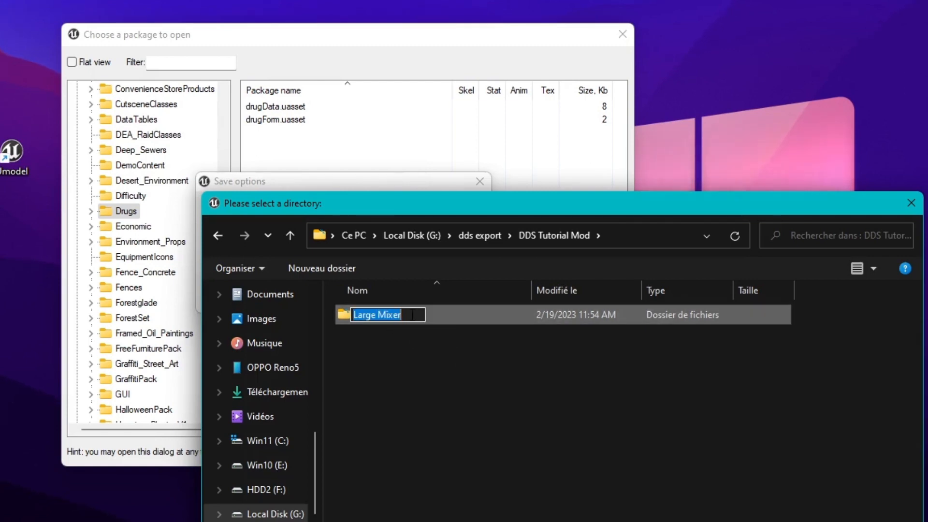
click(415, 313)
text(mod)
key(Return)
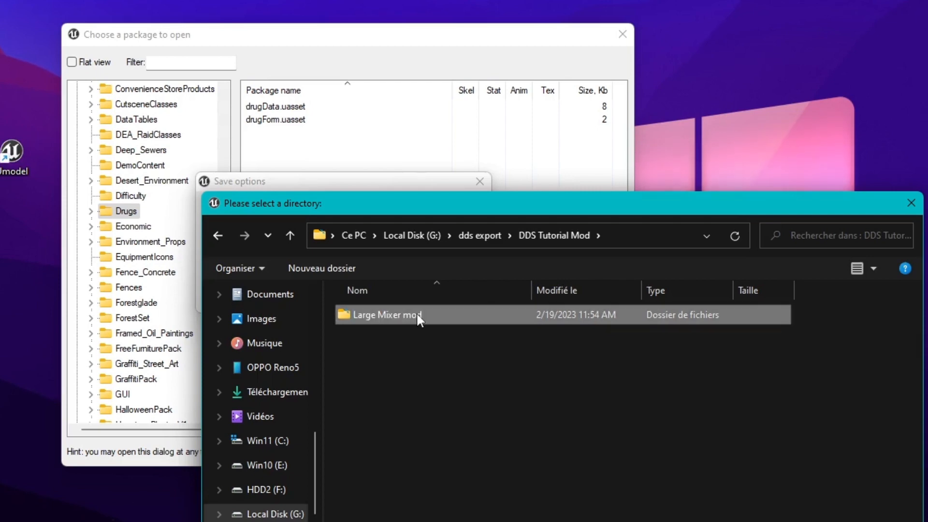
Choose the Large Mixer mod folder as the destination and save the Drugs packages there, keeping the directory structure
double_click(418, 314)
click(778, 521)
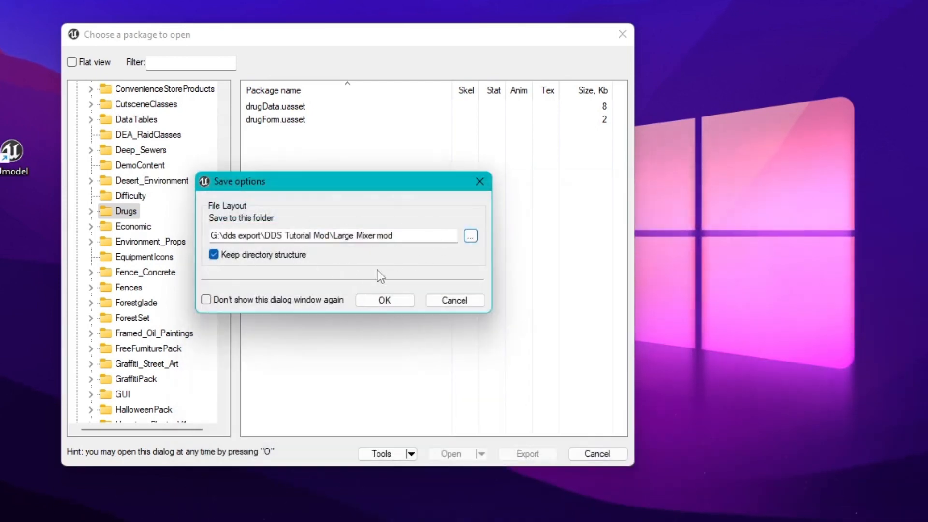
click(385, 300)
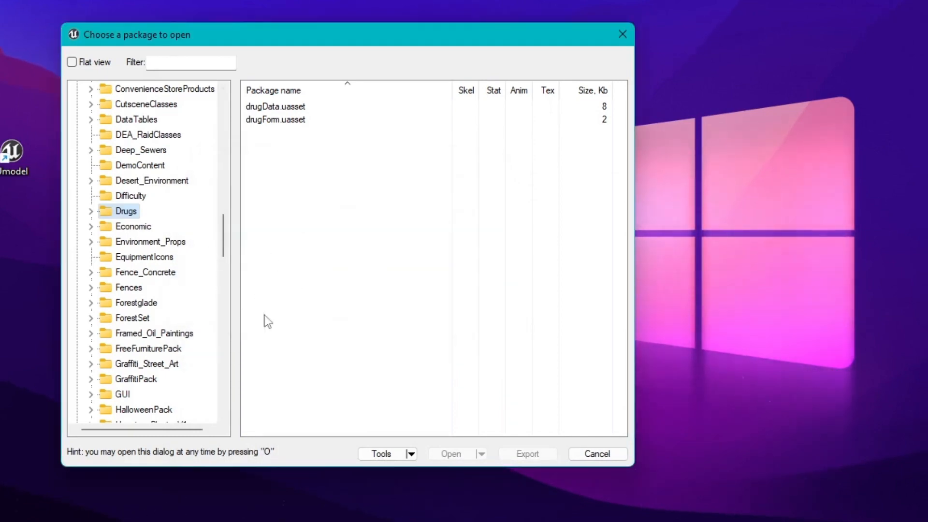
Open the exported Large Mixer mod\Game\Drugs folder in File Explorer and move the Umodel package window out of the way
right_click(225, 521)
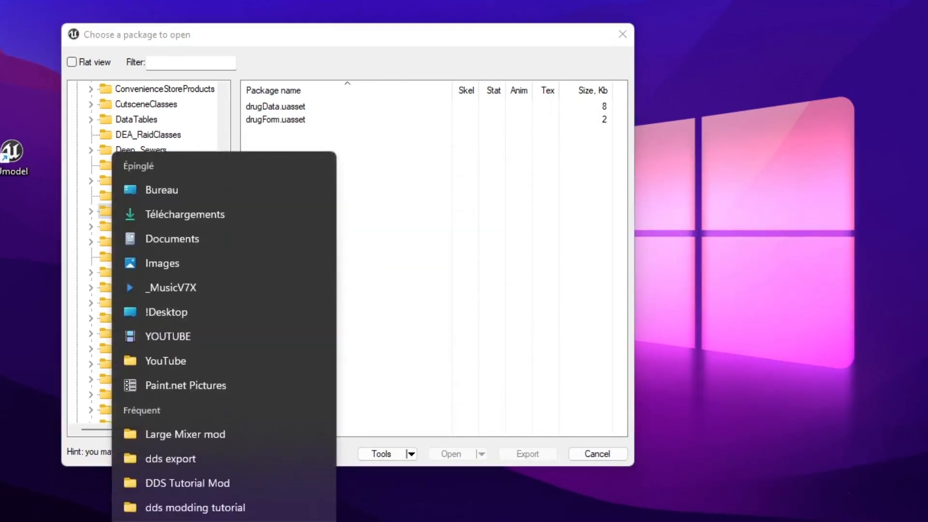
click(209, 521)
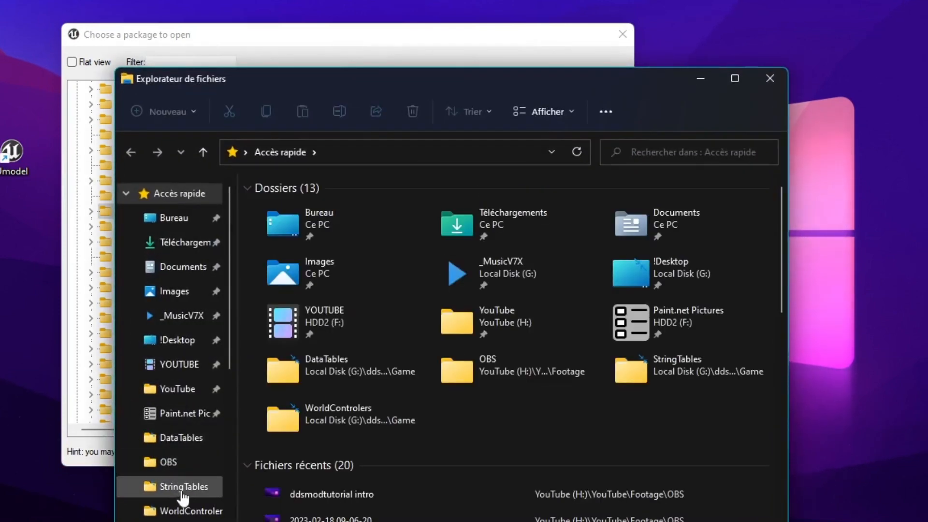
scroll(182, 489, down, 2)
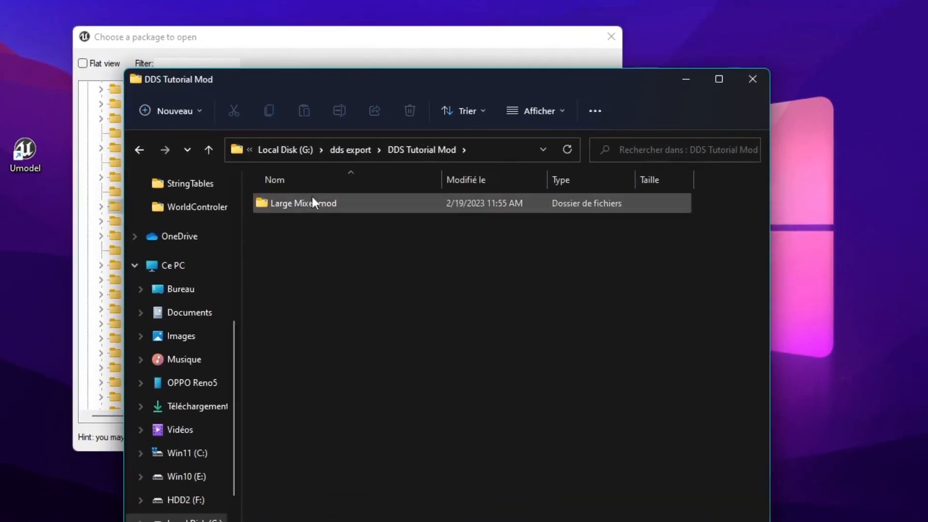
double_click(309, 208)
double_click(295, 198)
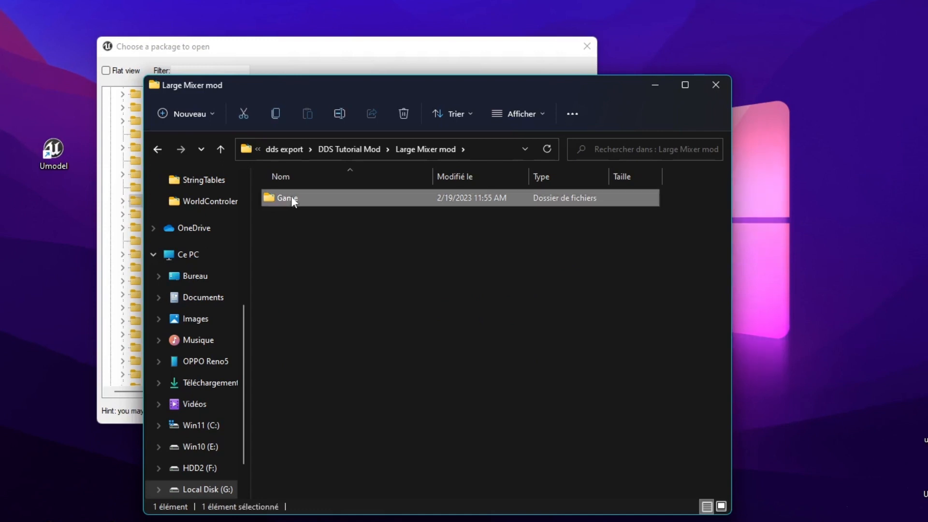
double_click(293, 198)
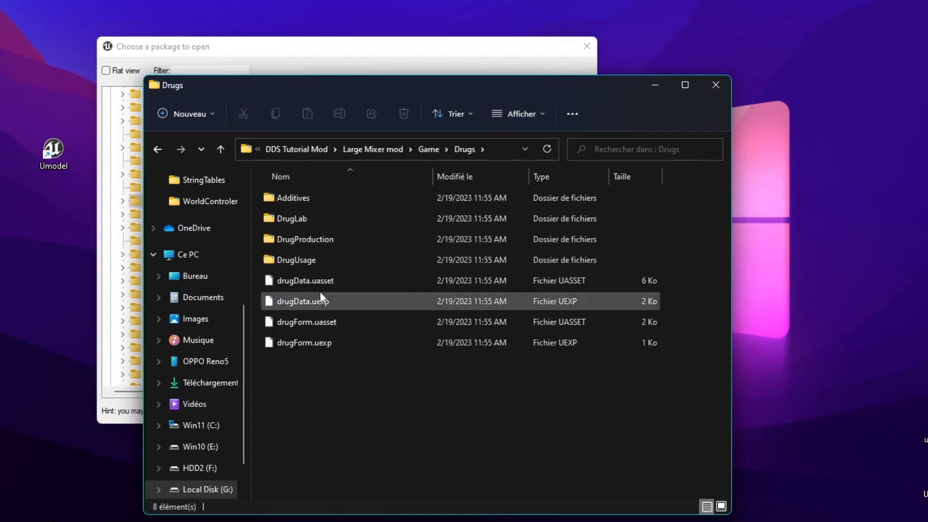
drag(178, 50, 0, 13)
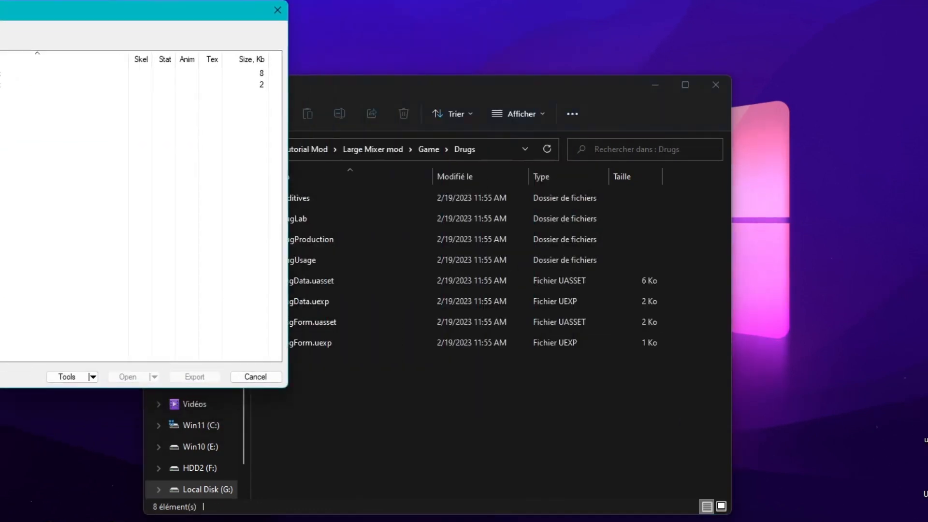
click(396, 426)
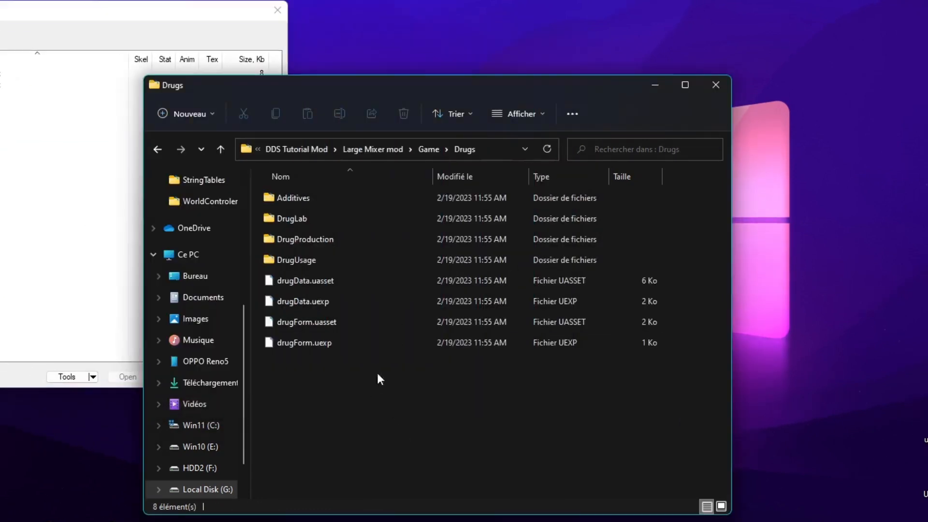
Open DrugLab's Mixers subfolder, look through the exported files and copy the folder's path
double_click(305, 218)
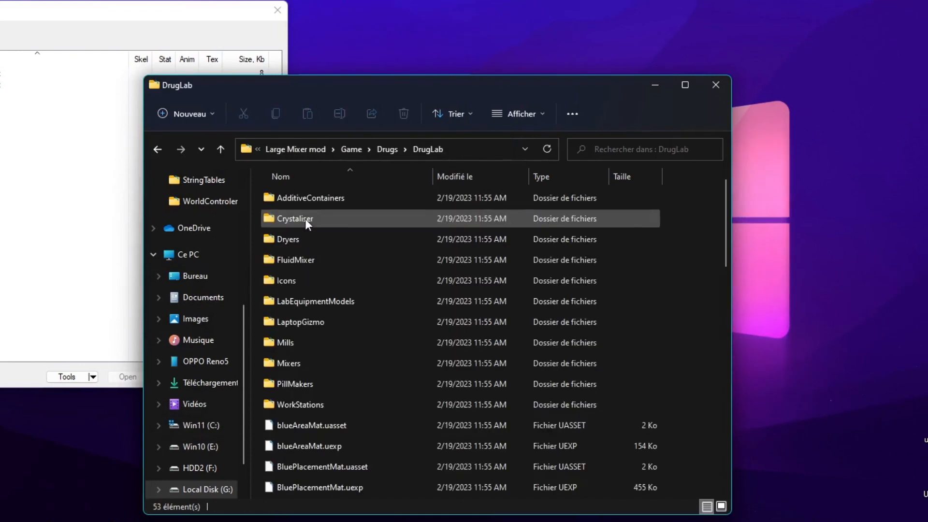
double_click(292, 362)
scroll(323, 233, down, 7)
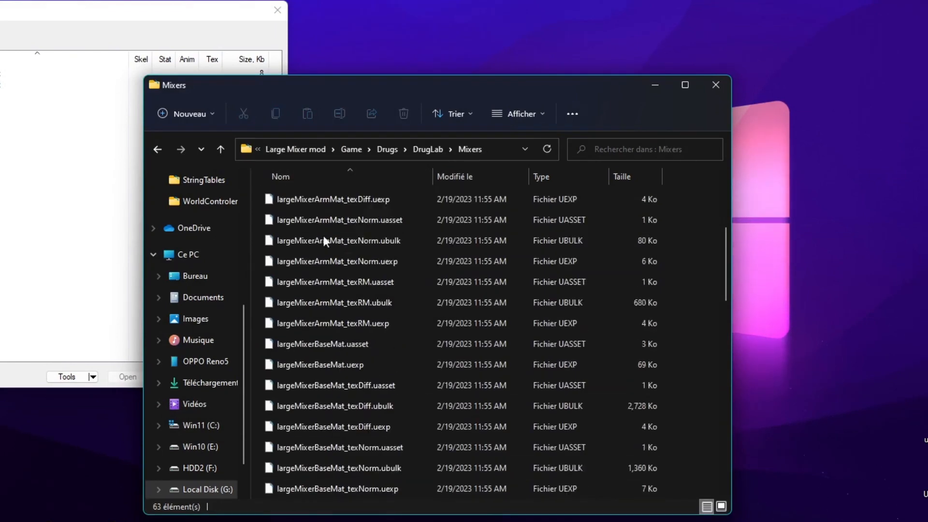
scroll(368, 300, down, 9)
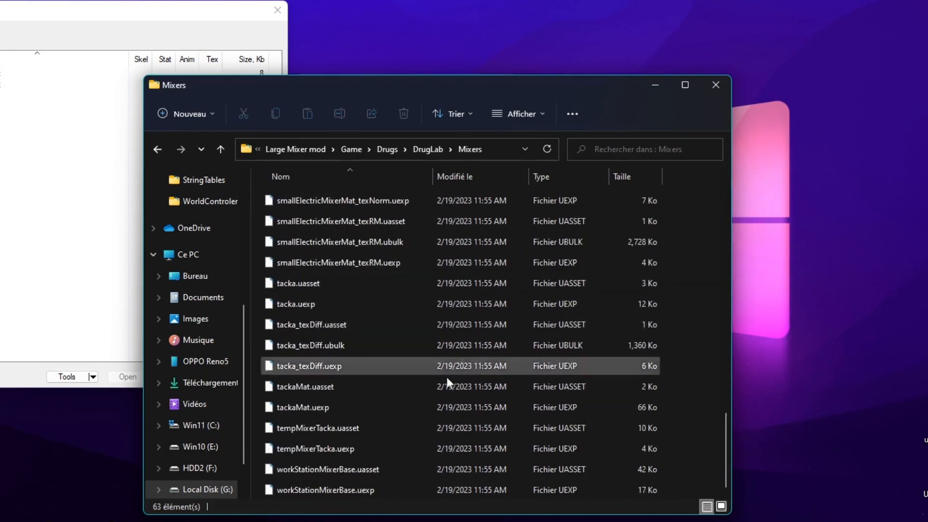
scroll(375, 358, up, 16)
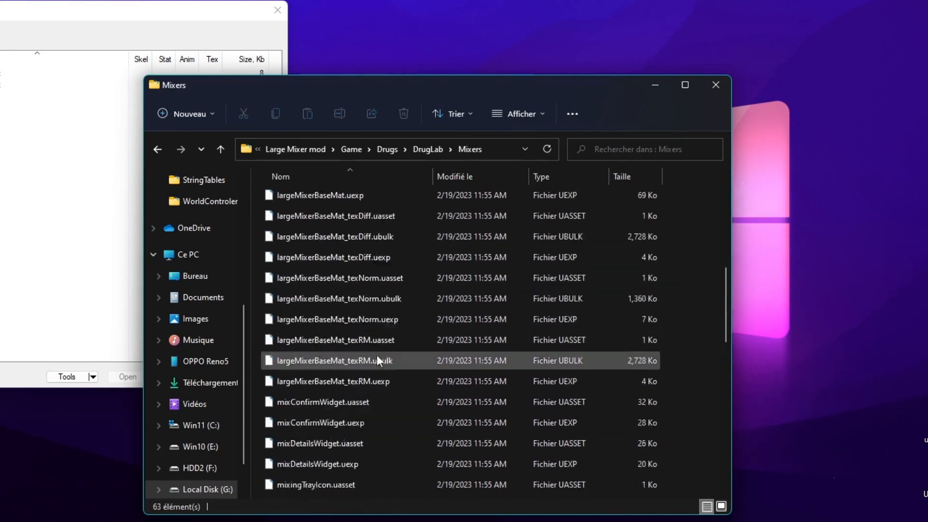
click(496, 148)
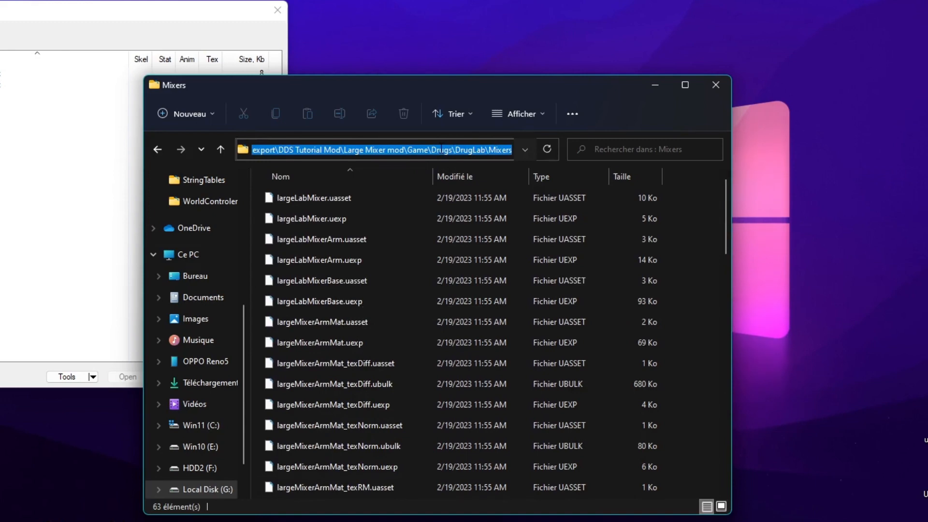
click(683, 244)
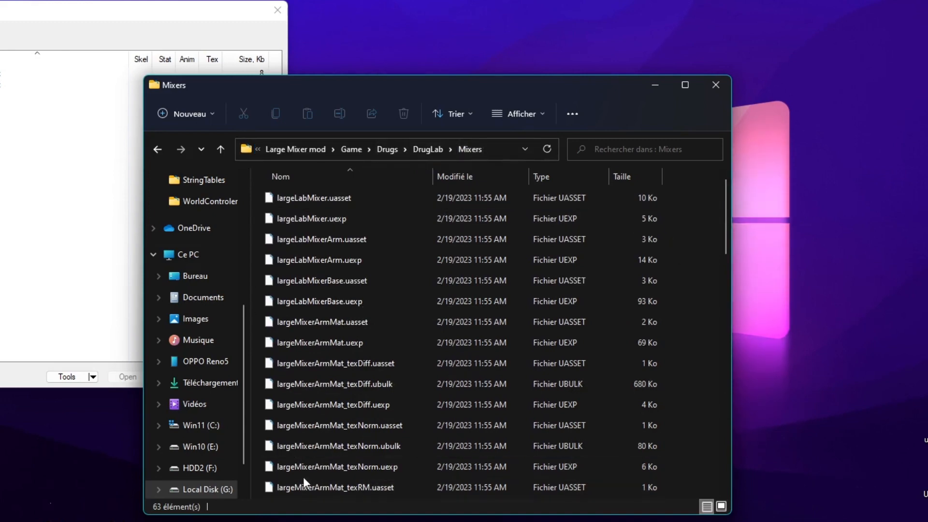
Minimise the Mixers folder window and move the Umodel package window aside to expose the desktop shortcuts
key(super)
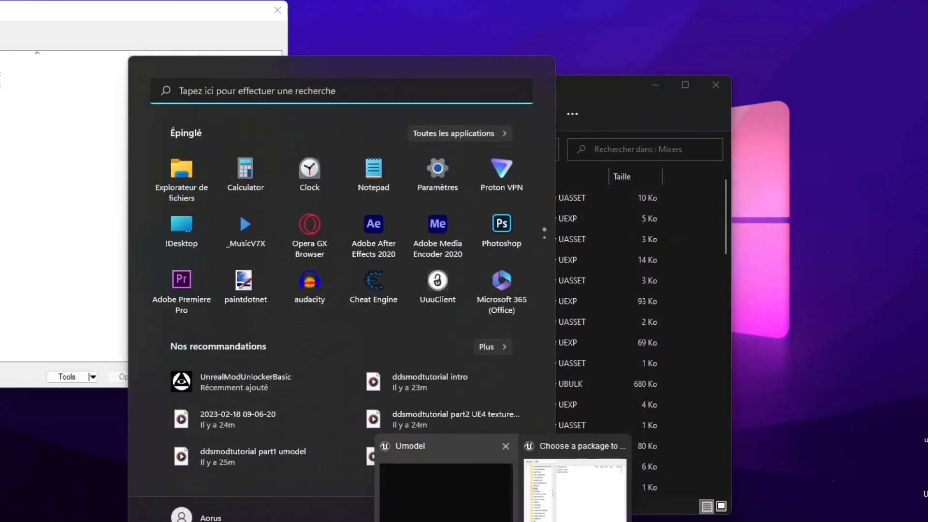
click(264, 22)
drag(238, 7, 610, 154)
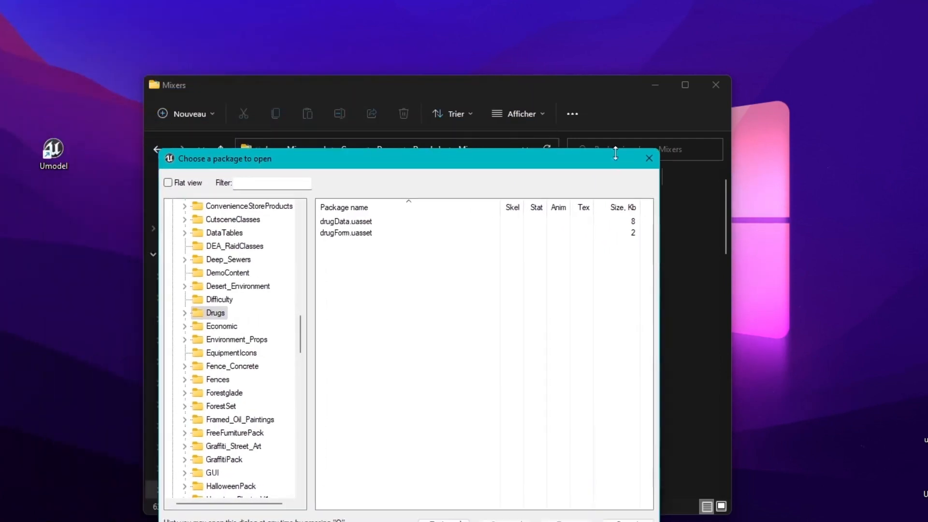
click(664, 90)
drag(543, 145, 794, 64)
click(272, 54)
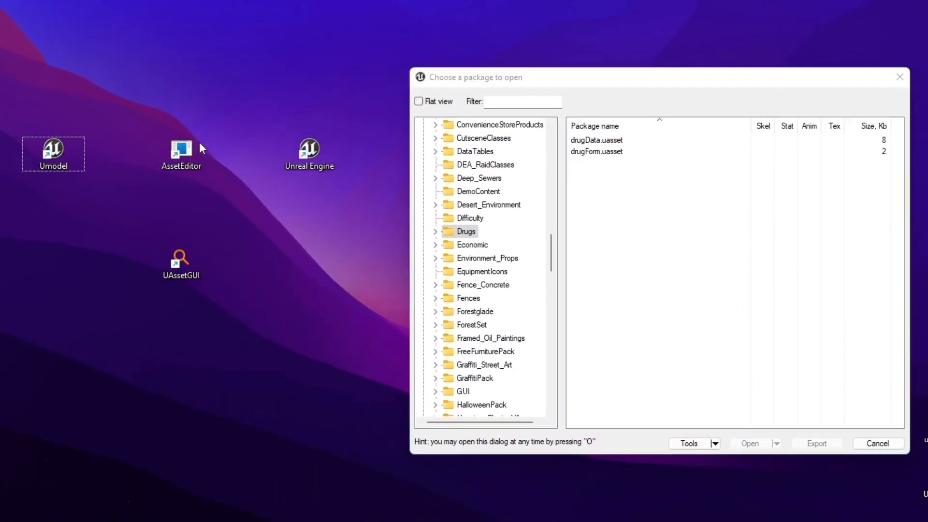
click(182, 153)
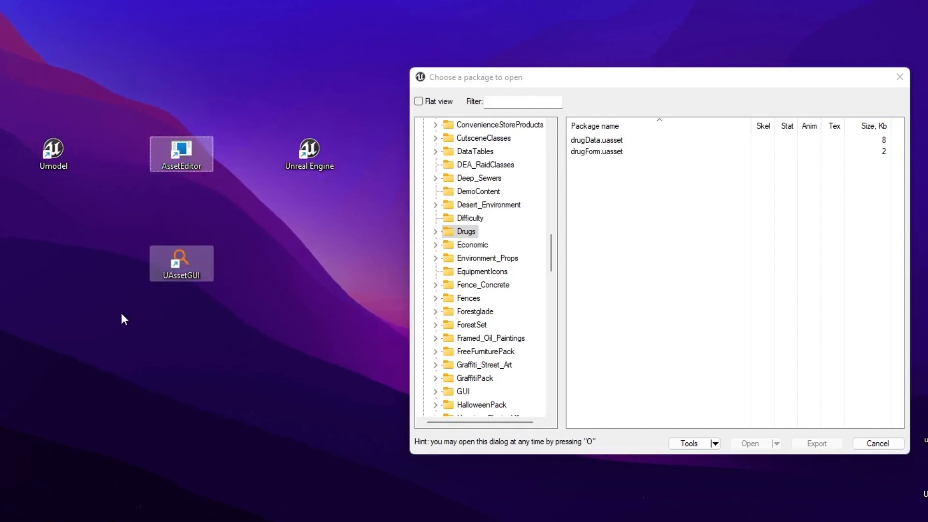
right_click(291, 292)
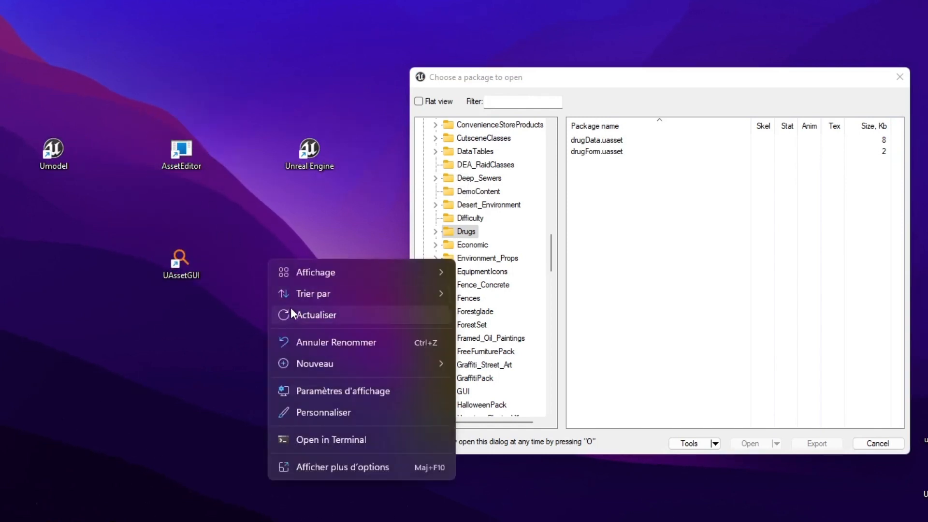
click(289, 309)
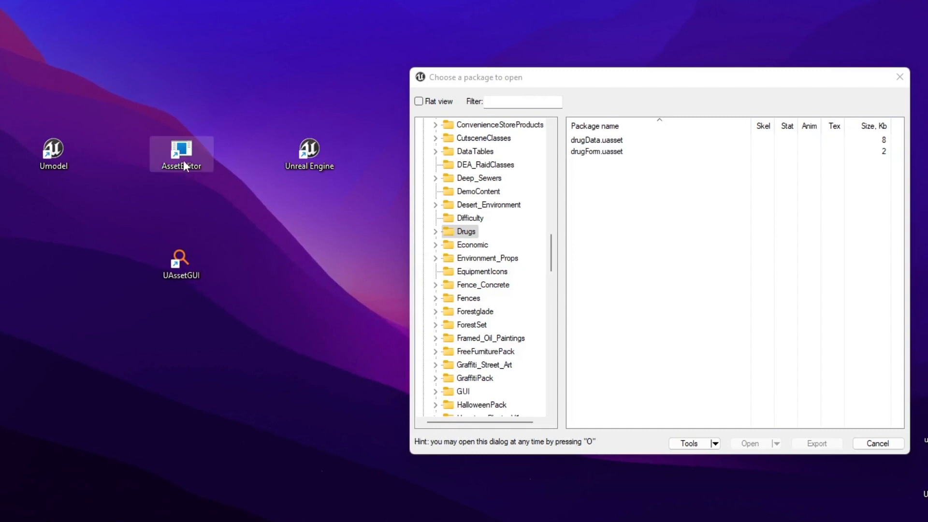
click(182, 265)
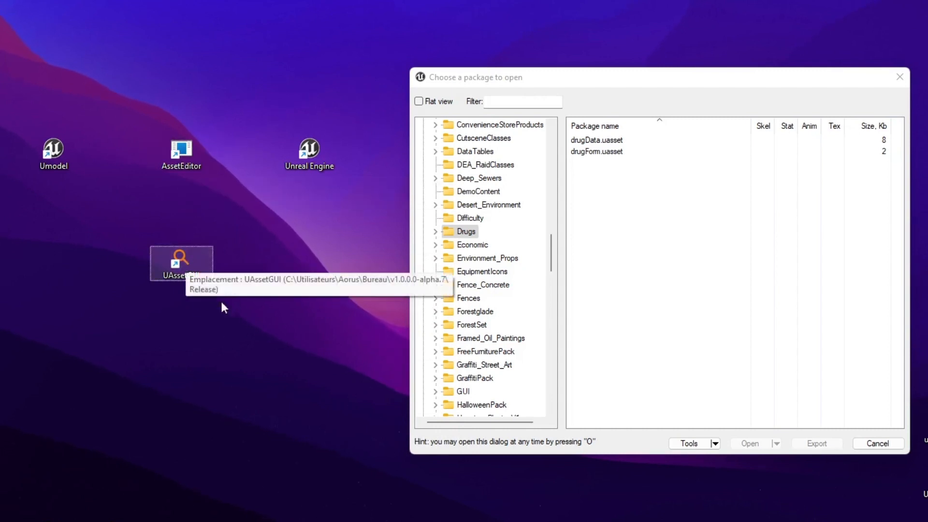
Launch UAssetGUI and set its engine version to 4.21
double_click(178, 260)
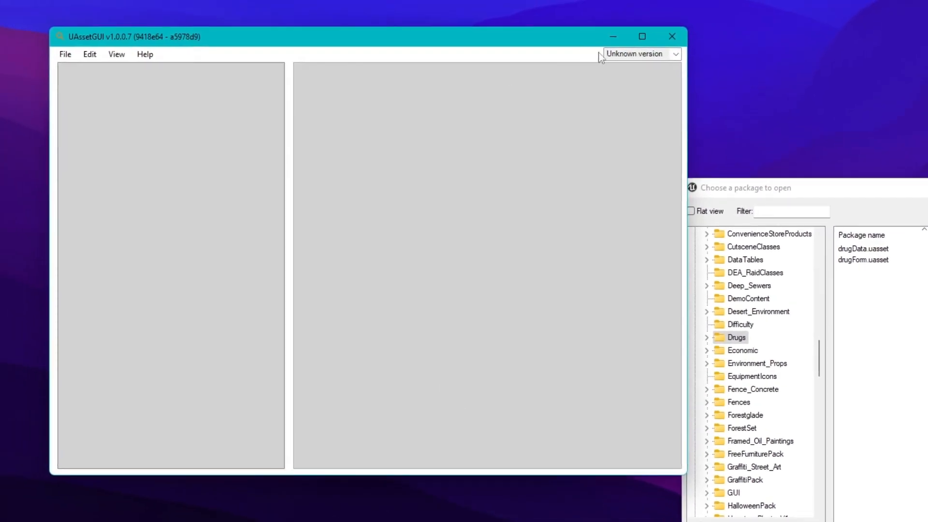
click(607, 55)
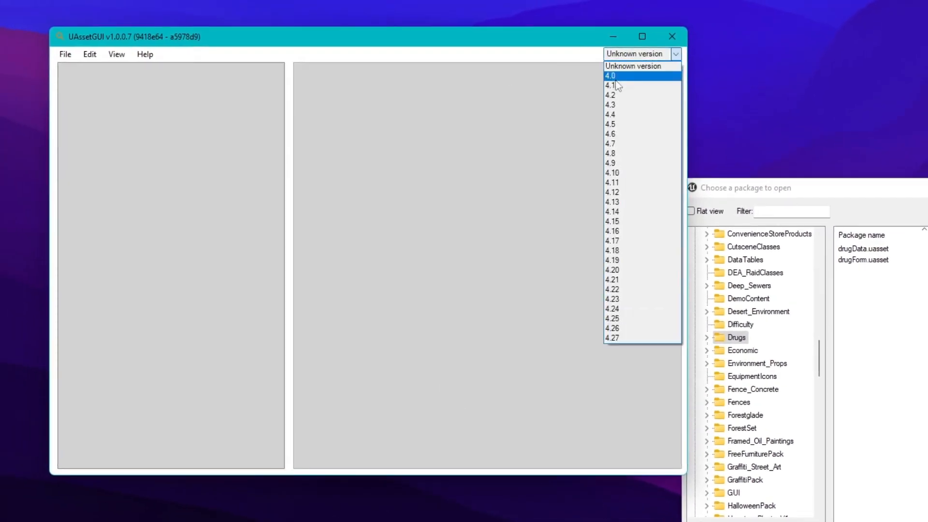
click(563, 70)
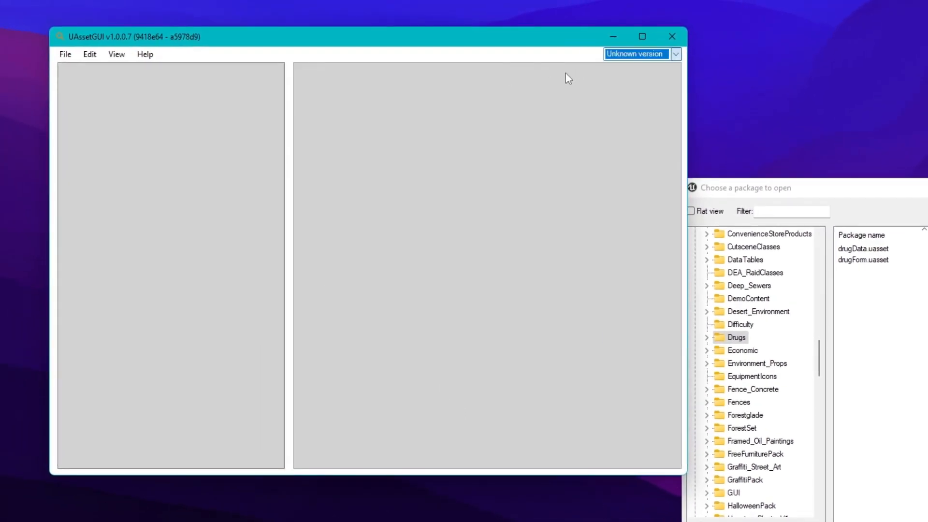
click(663, 55)
key(Down)
key(Down)
key(Down)
key(Down)
key(Down)
key(Down)
key(Down)
key(Down)
key(Down)
key(Down)
key(Down)
key(Down)
key(Down)
key(Down)
key(Down)
key(Down)
key(Down)
key(Down)
key(Down)
key(Down)
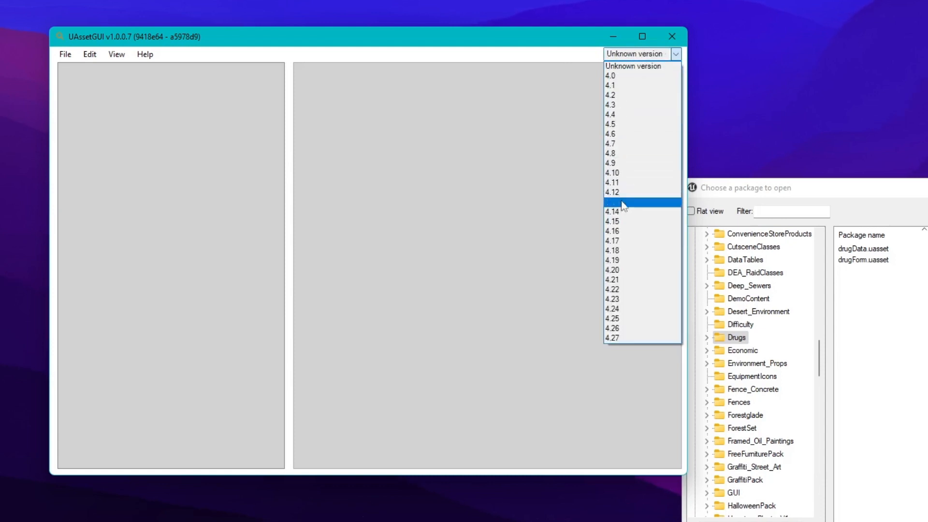
key(Return)
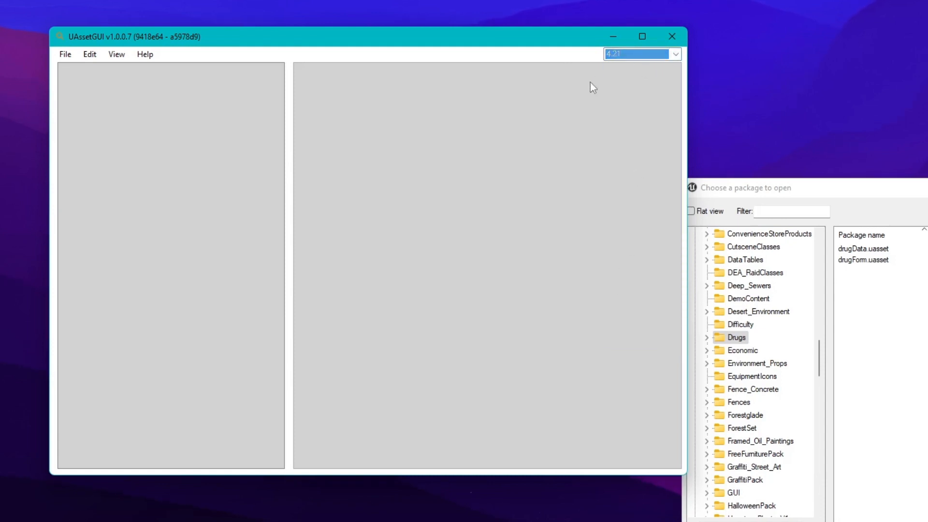
Start opening an asset and go to the folder G:\dds export\DDS Tutorial Mod\Large Mixer mod\Game\Drugs\DrugLab\Mixers
click(65, 54)
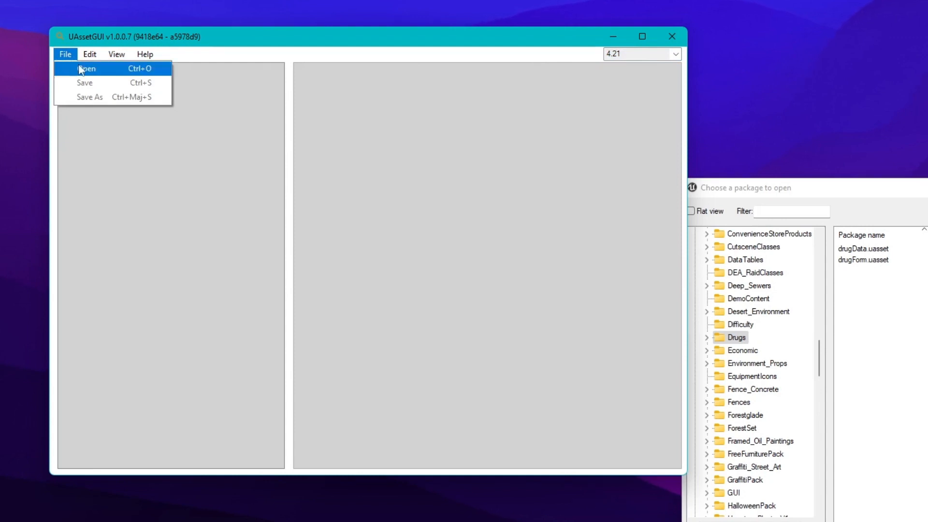
click(79, 67)
click(454, 87)
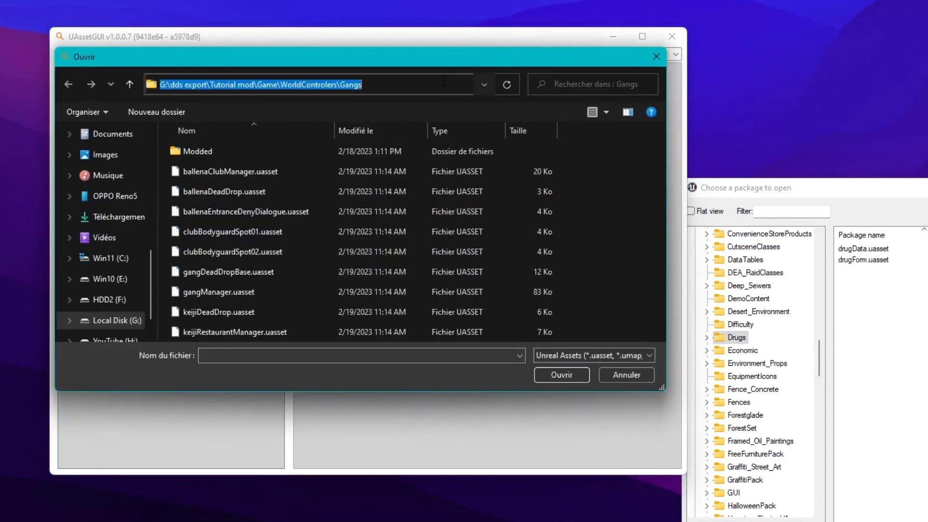
text(G:\dds export\DDS Tutorial Mod\Large Mixer mod\Game\Drugs\DrugLab\Mixers)
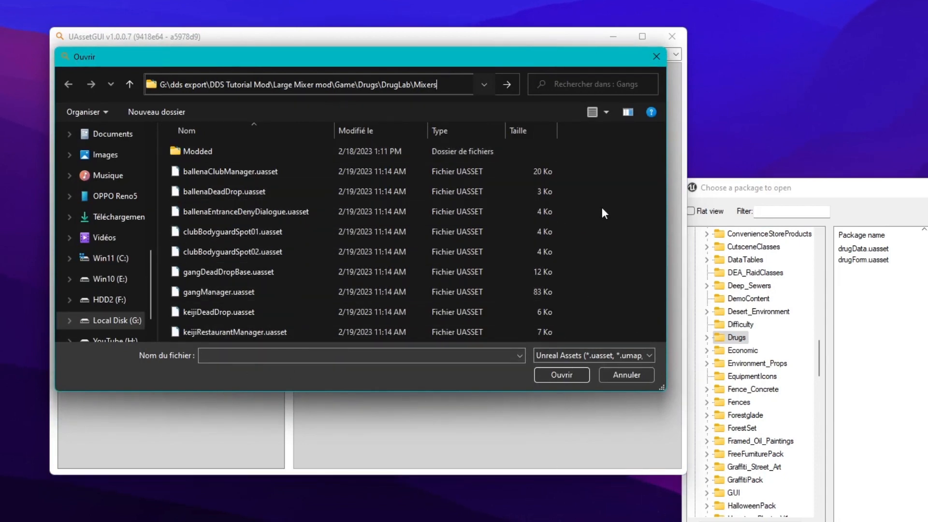
key(Return)
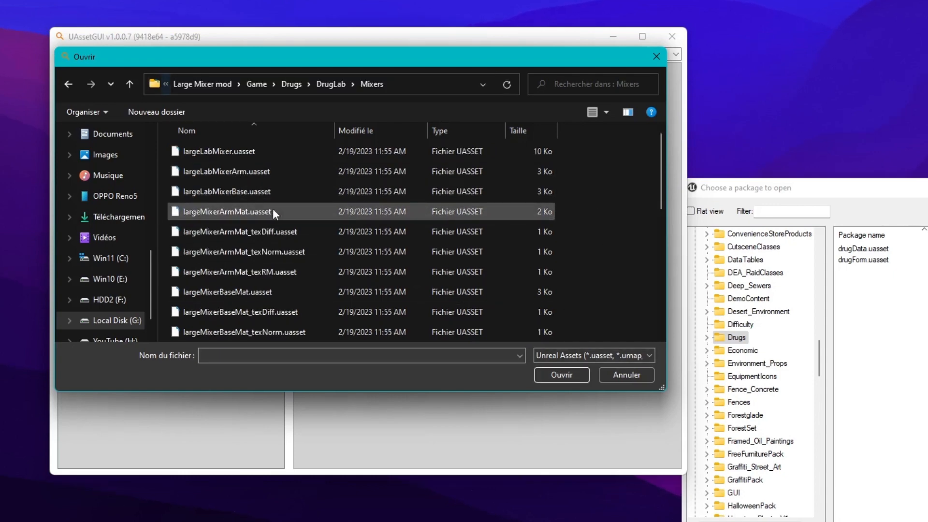
Look through the Mixers assets and open largeLabMixer.uasset
scroll(247, 246, down, 3)
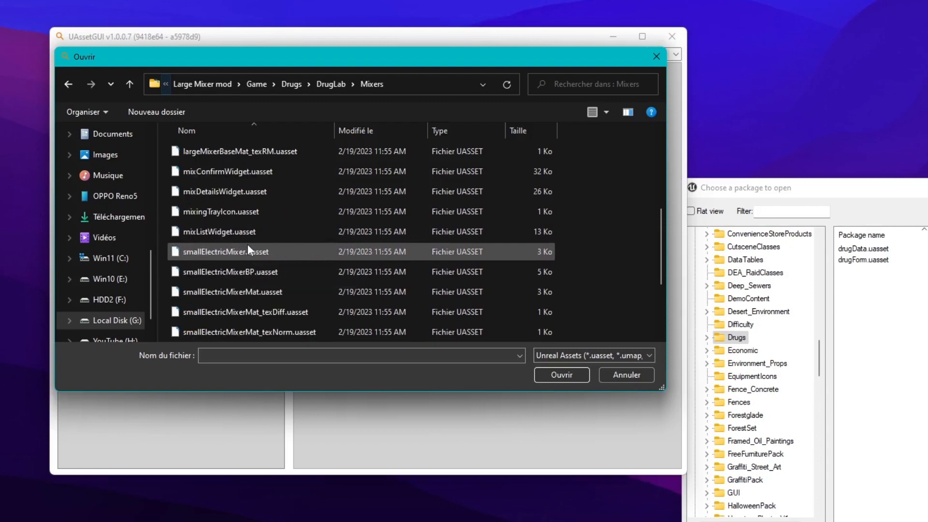
scroll(248, 246, up, 3)
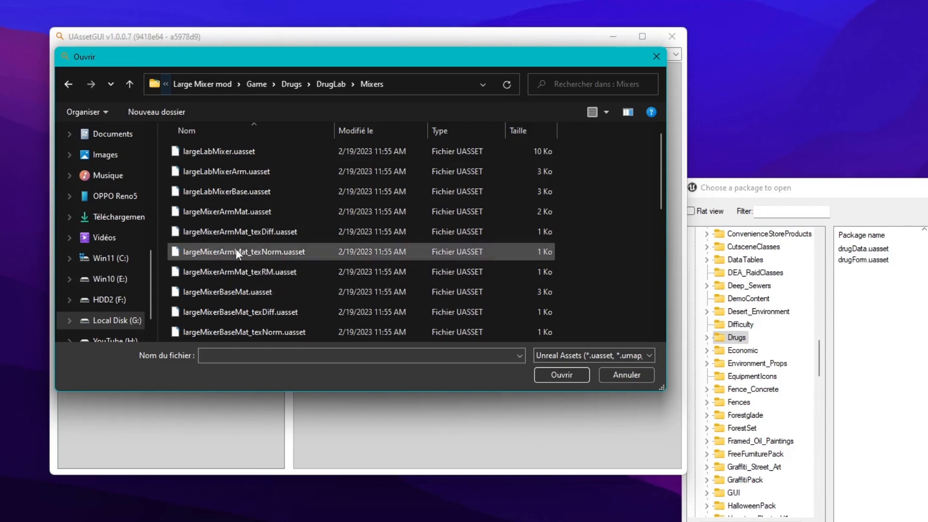
click(236, 214)
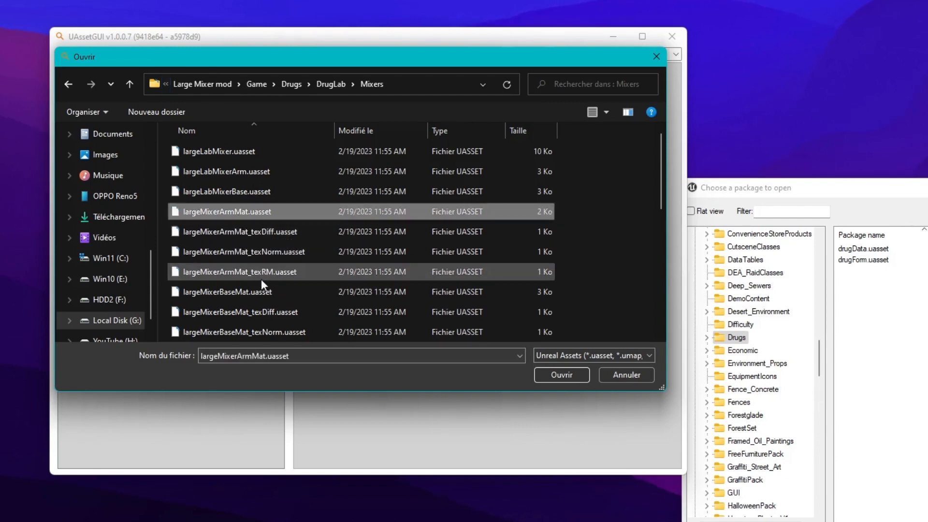
scroll(263, 278, down, 2)
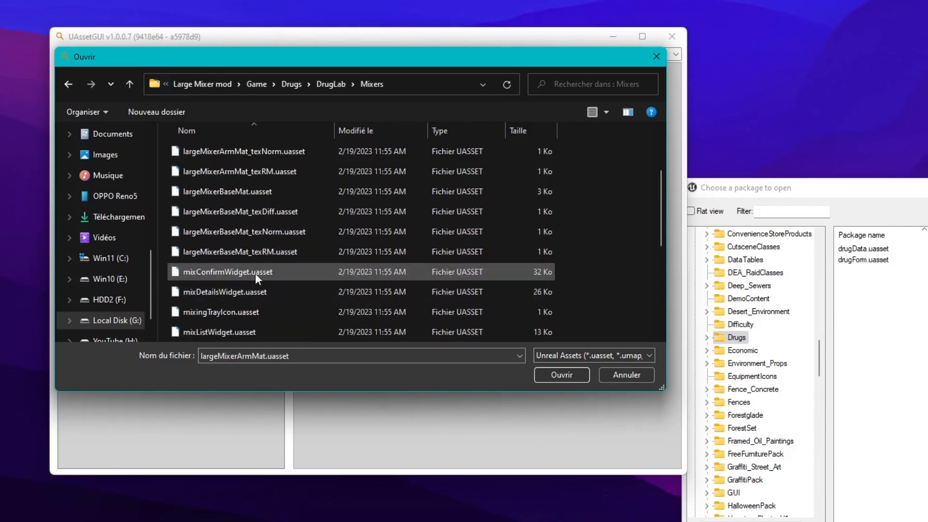
scroll(255, 274, up, 2)
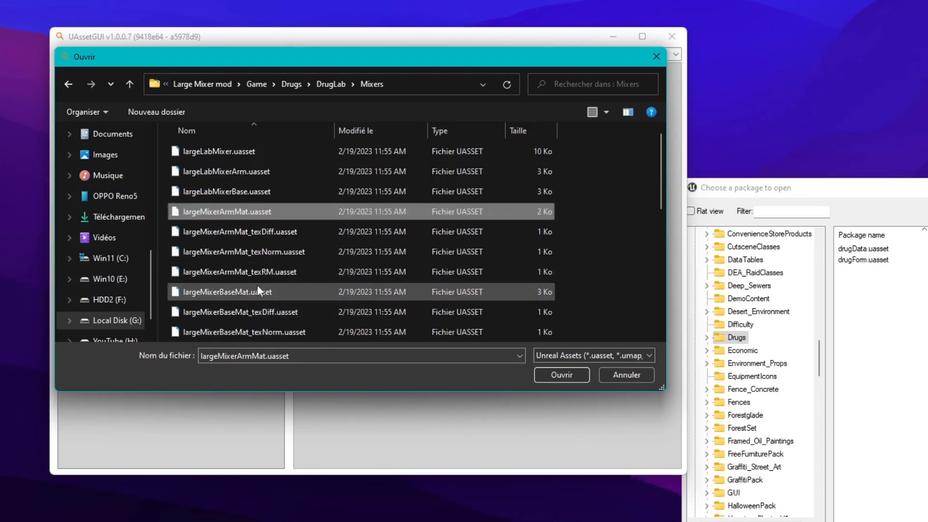
click(262, 192)
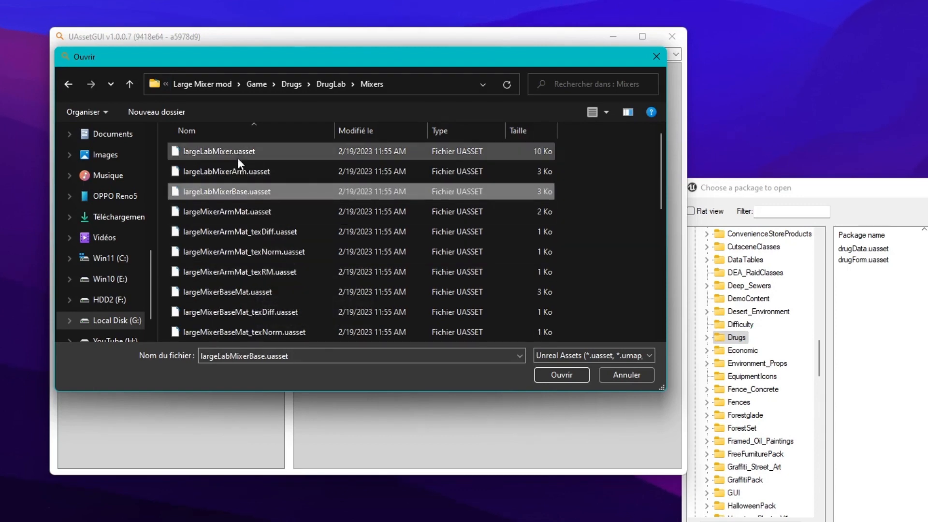
click(229, 151)
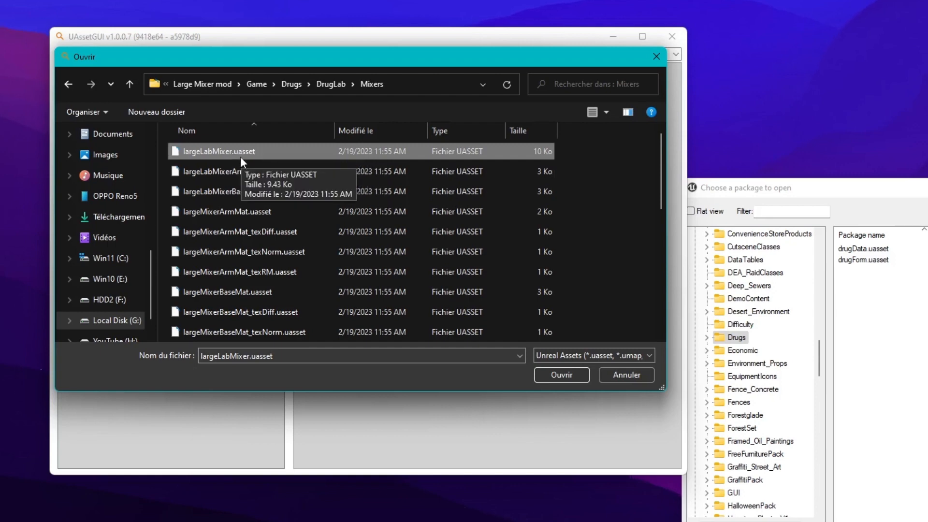
double_click(246, 151)
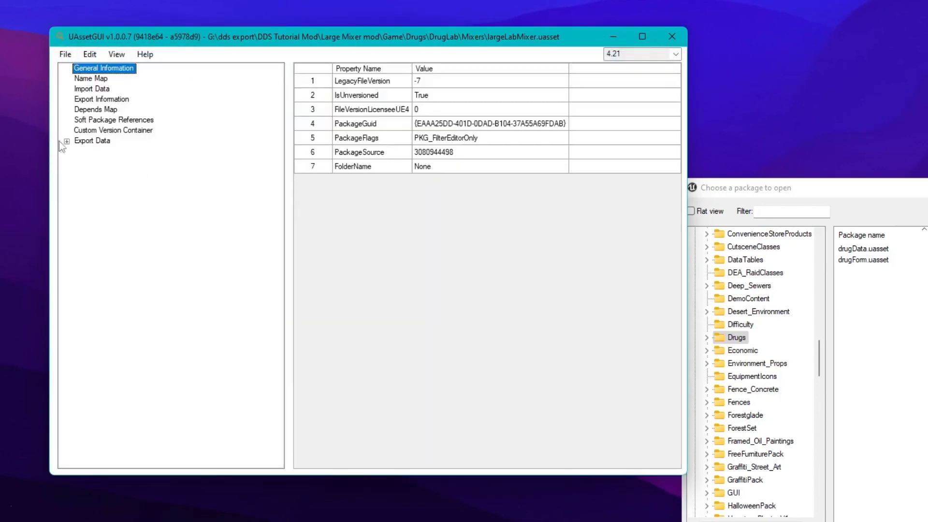
Expand the export data and show the property table of Export 3 (Default__largeLabMixer_C)
click(89, 141)
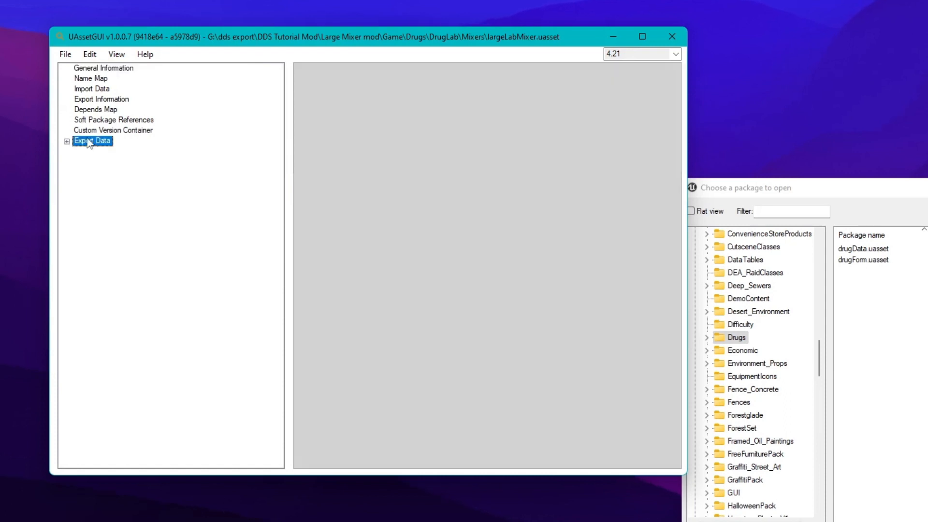
click(67, 142)
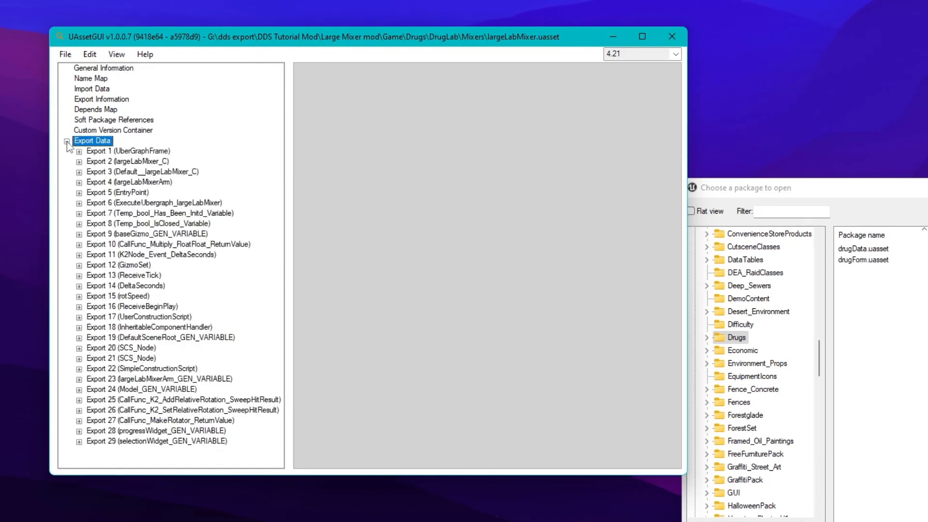
click(109, 172)
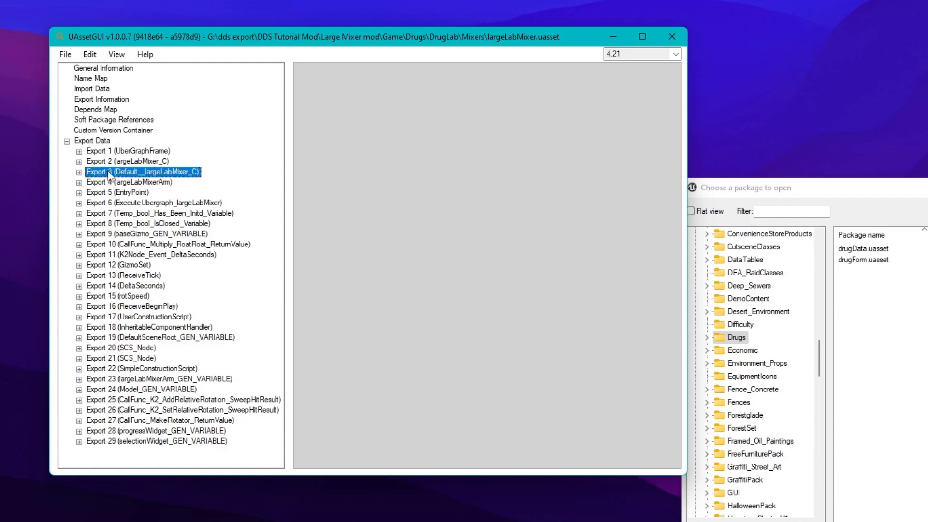
click(79, 172)
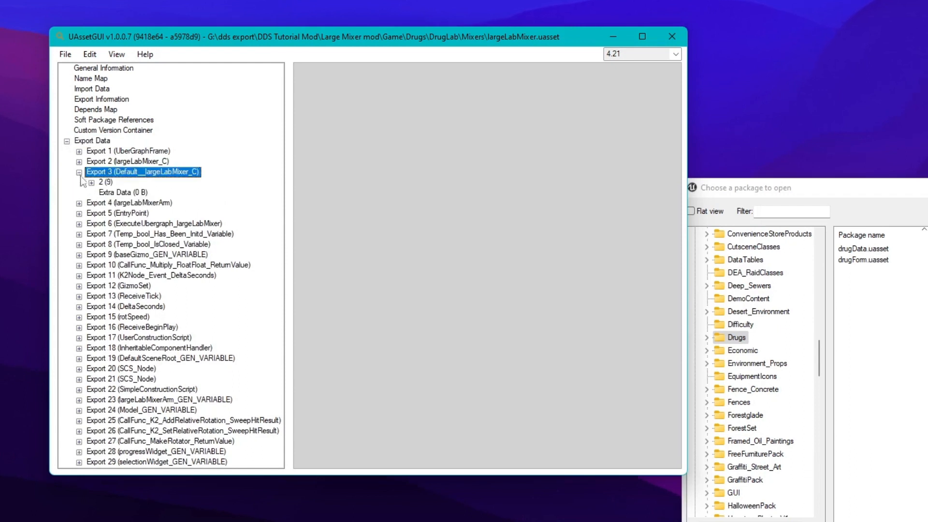
click(105, 182)
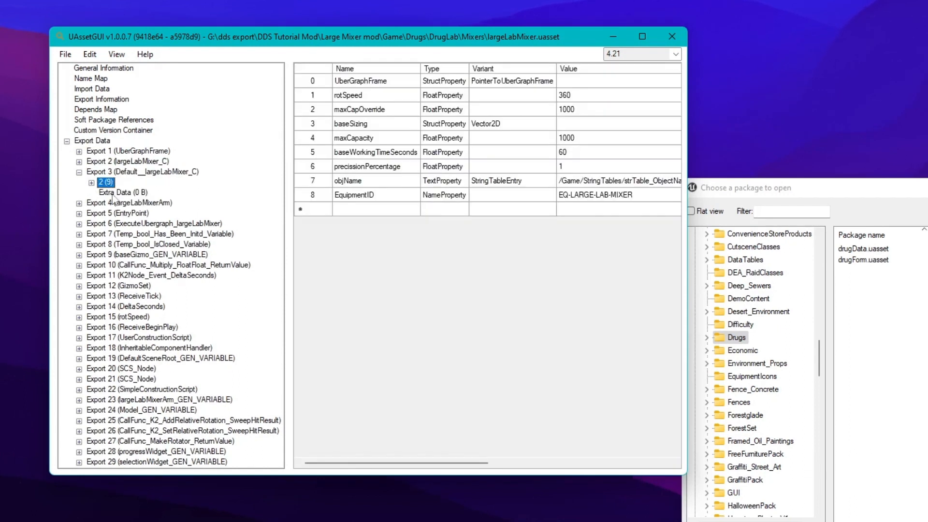
Check several other export entries, including Export 12 (GizmoSet), and return to the property table of Export 3
click(90, 141)
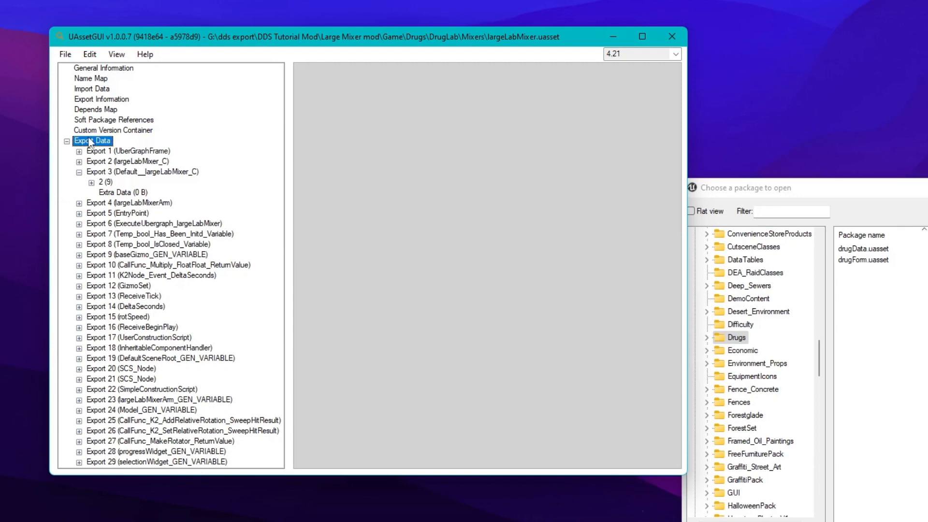
click(111, 173)
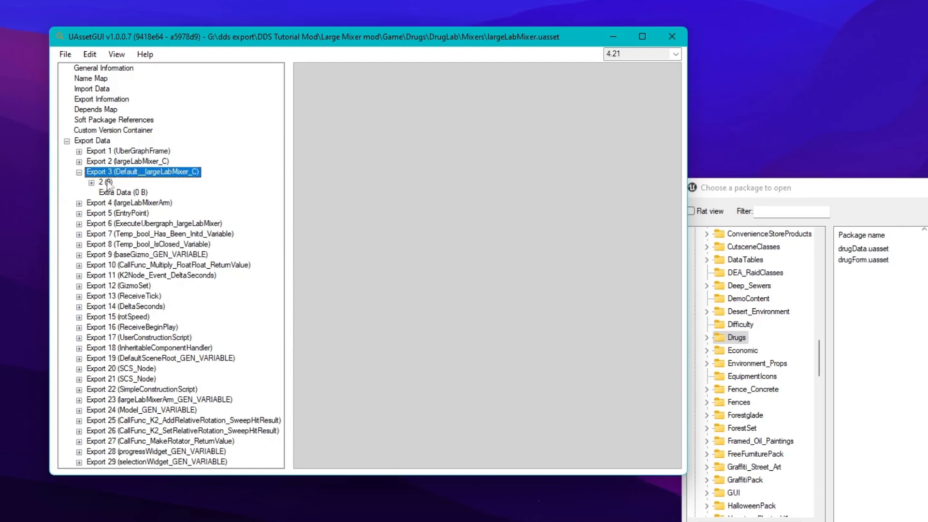
click(104, 183)
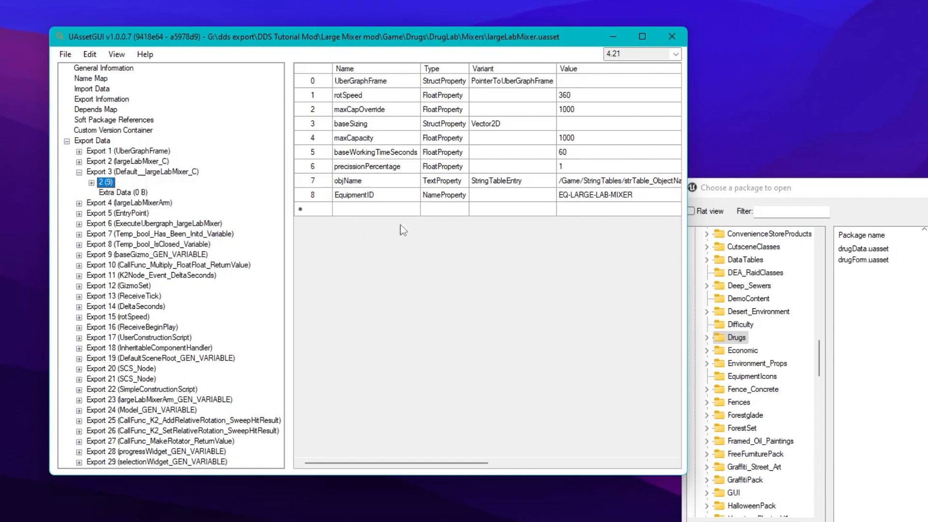
click(124, 225)
click(129, 255)
click(138, 286)
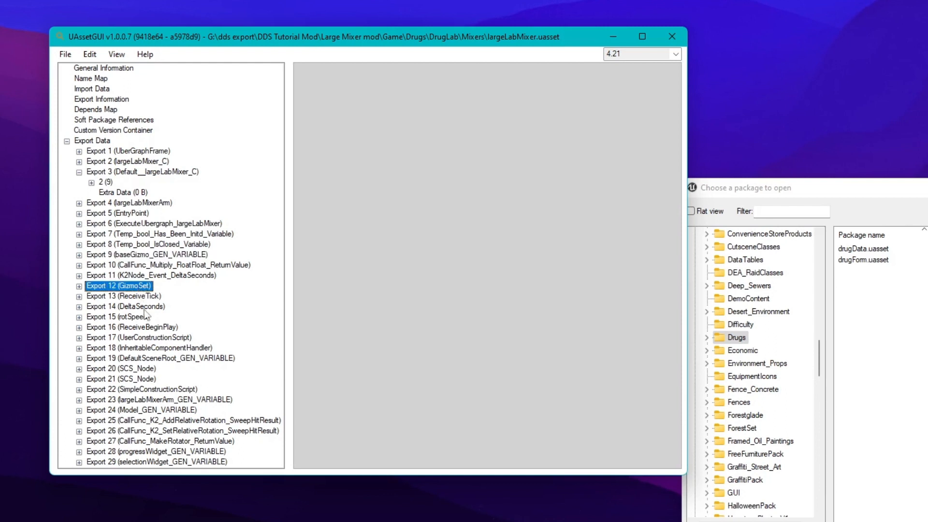
click(145, 308)
click(105, 182)
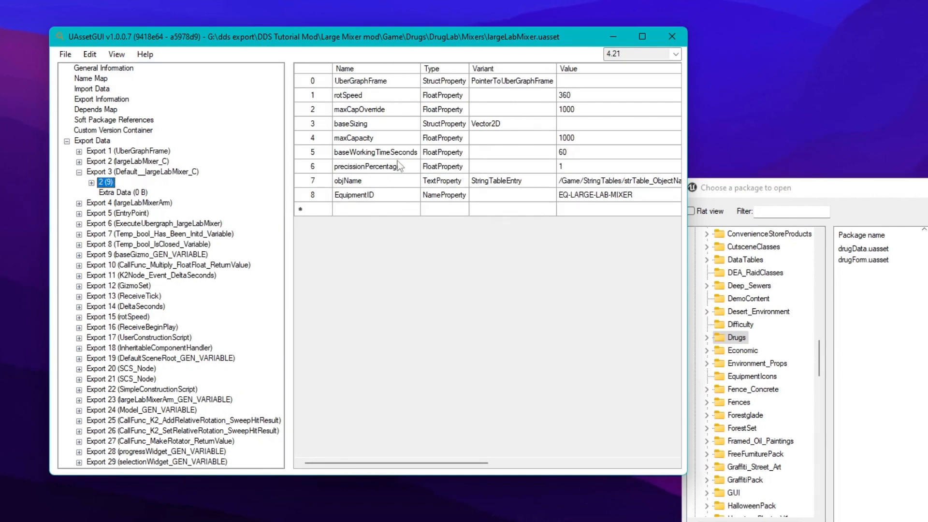
Set the maxCapOverride property of the large lab mixer to 10000
click(360, 97)
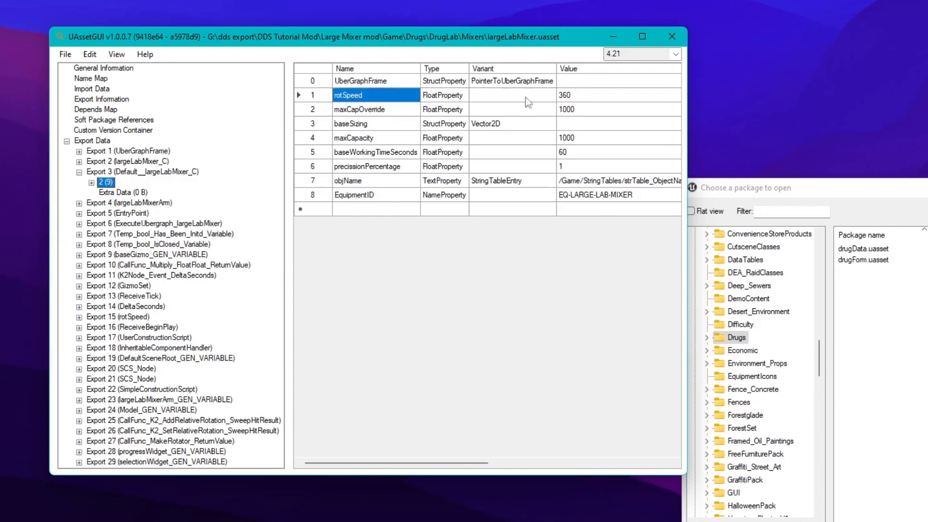
click(376, 111)
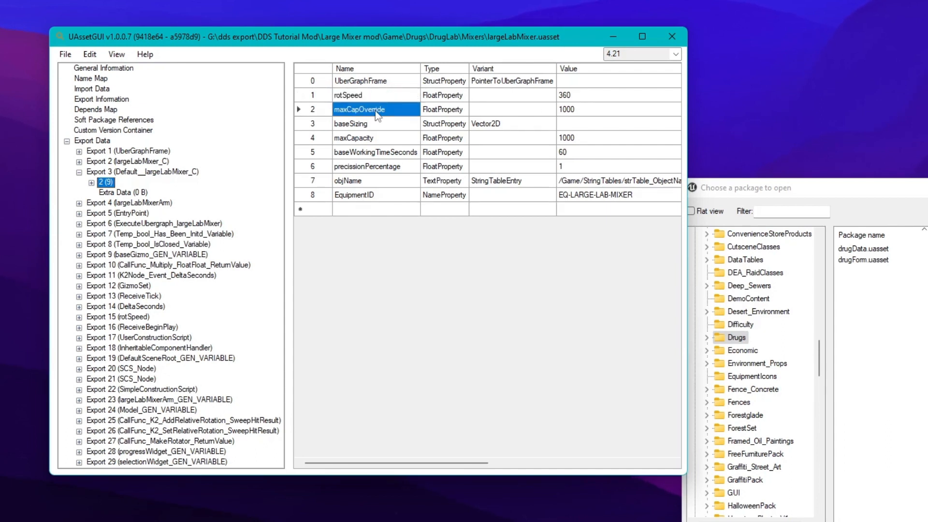
click(584, 112)
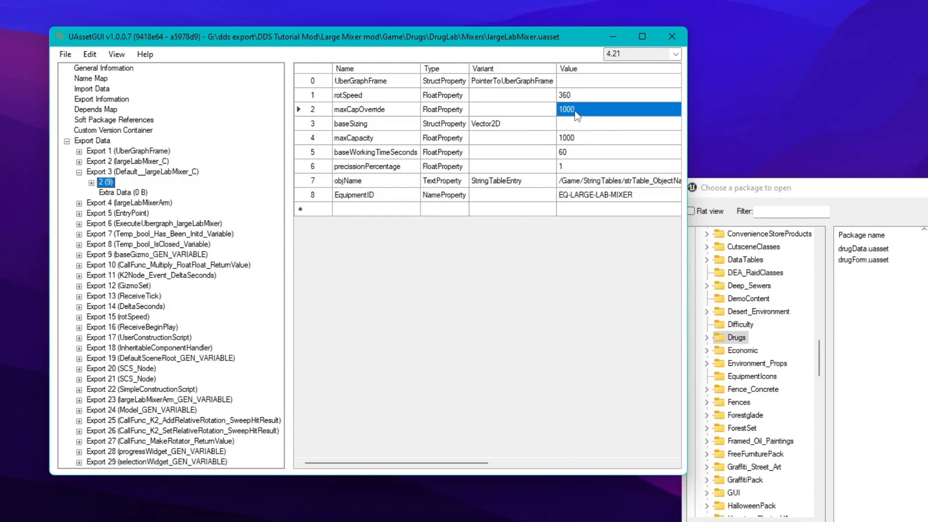
click(577, 111)
click(579, 111)
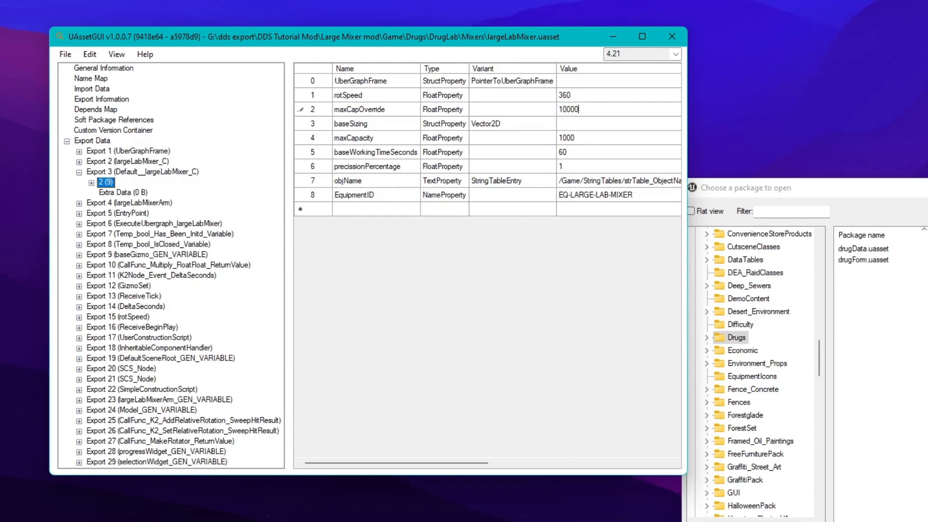
text(0)
click(377, 124)
Set the large lab mixer's maxCapacity property to 10000
click(367, 140)
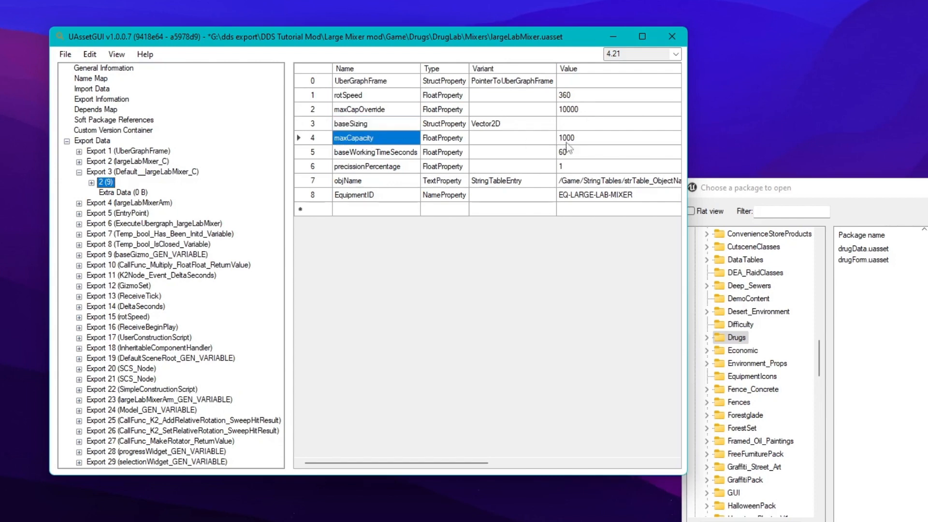
double_click(582, 139)
click(579, 139)
text(0)
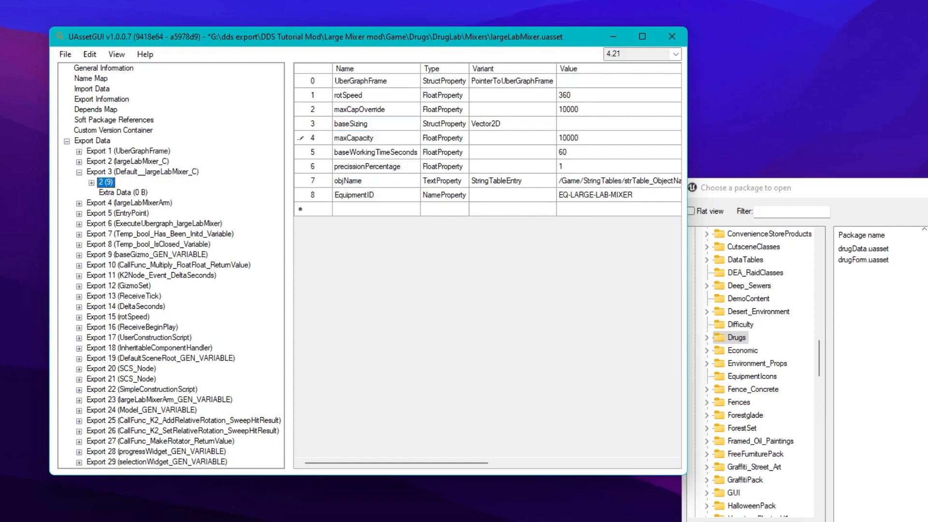
Set the large lab mixer's baseWorkingTimeSeconds property to 6
click(385, 154)
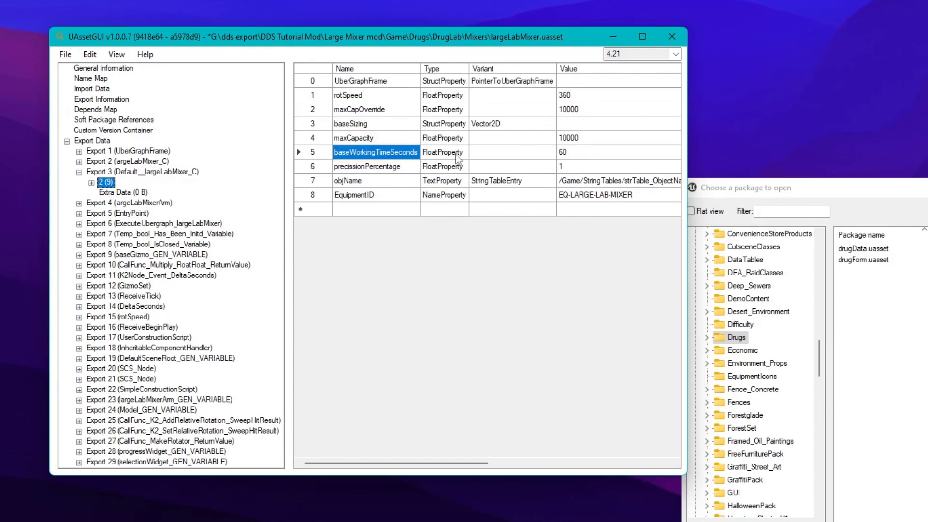
click(581, 156)
click(576, 153)
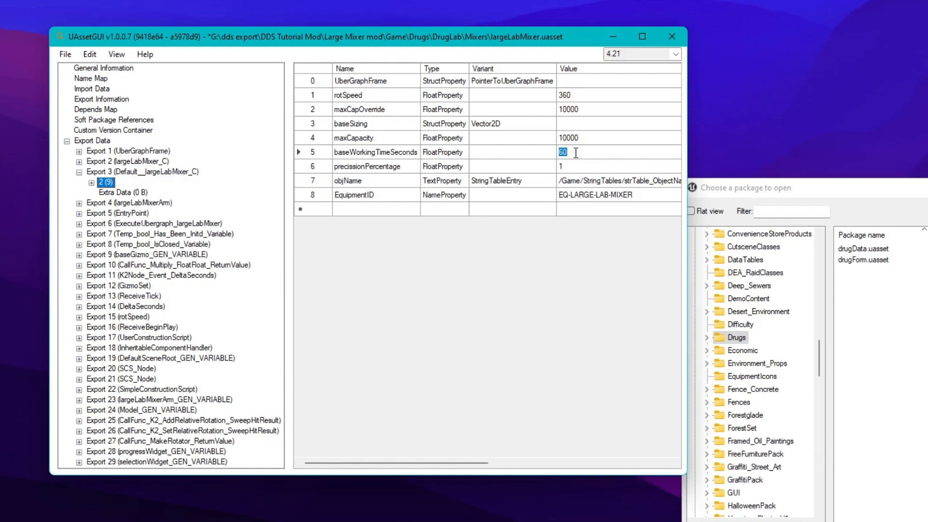
key(End)
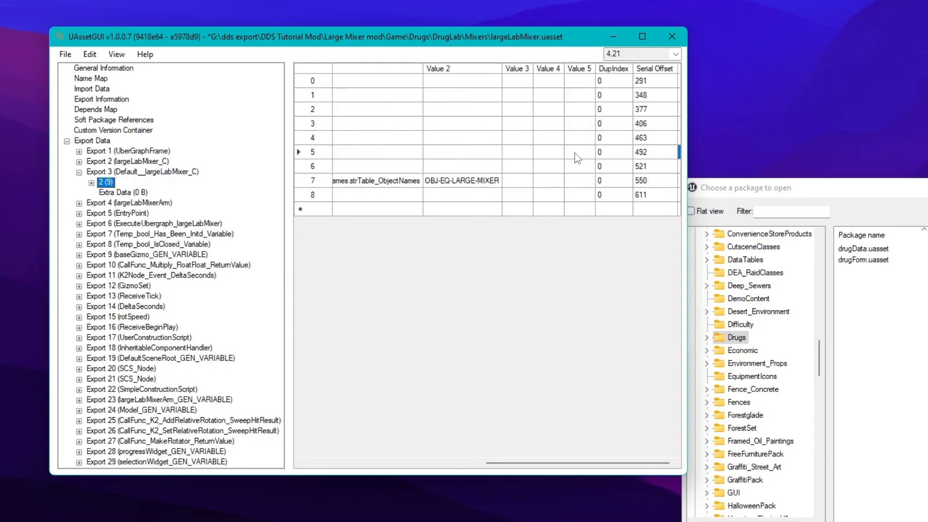
drag(536, 457, 355, 457)
click(574, 152)
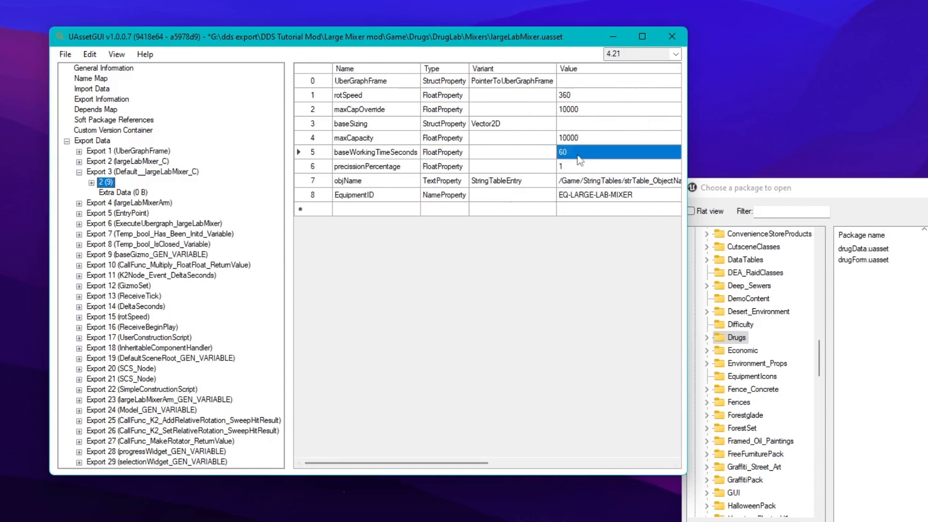
click(572, 151)
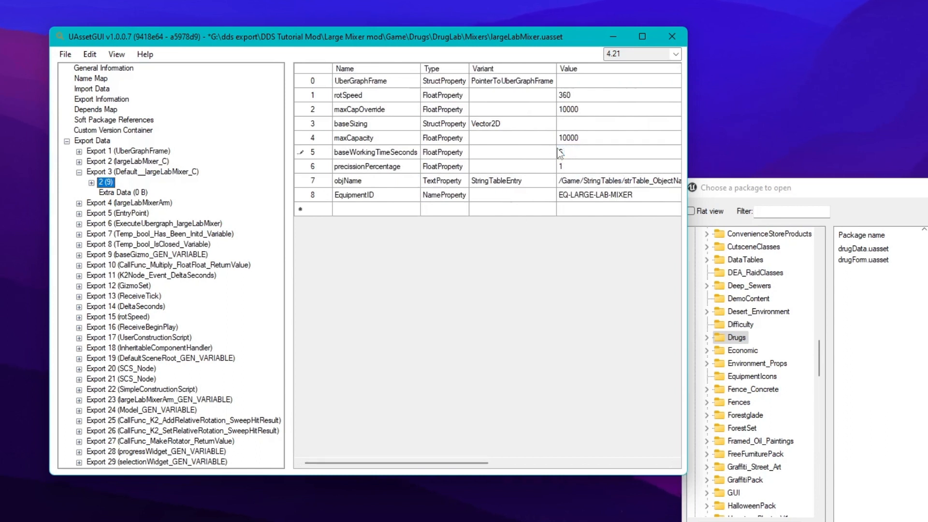
text(6)
key(Return)
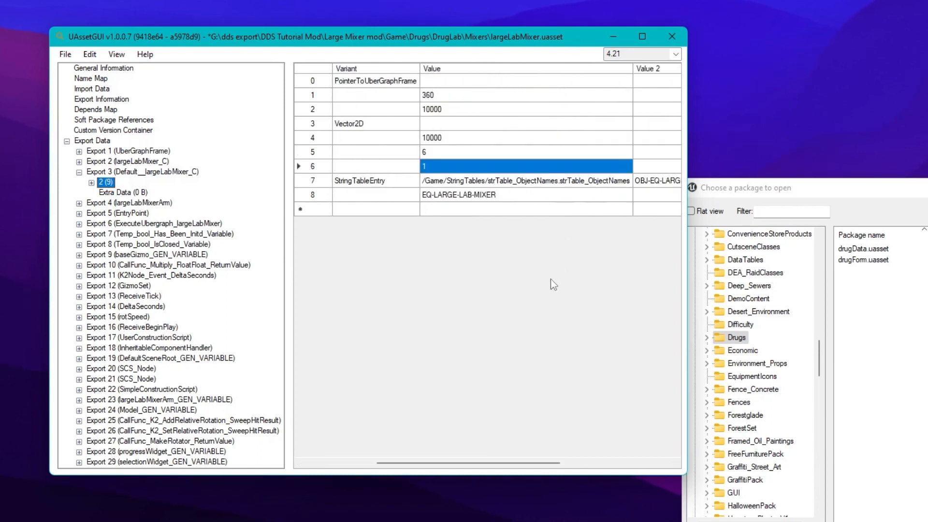
drag(476, 463, 404, 463)
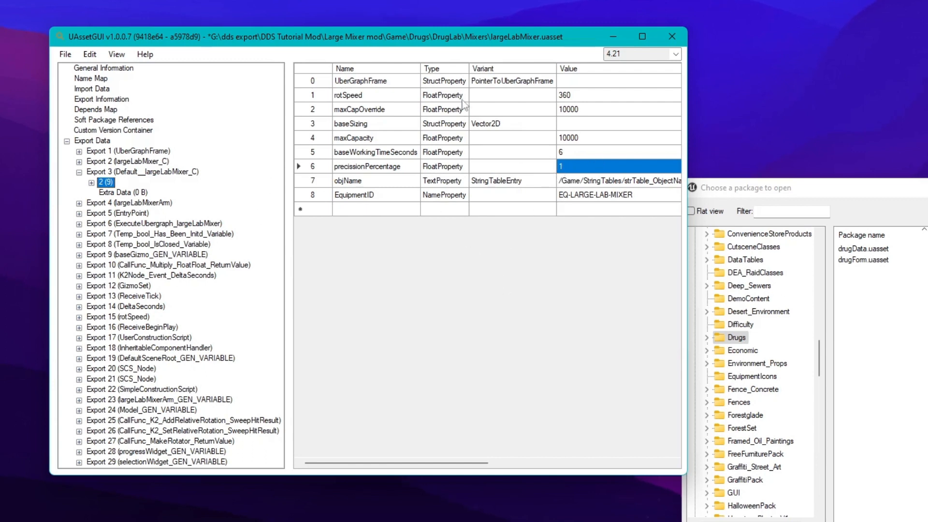
Save the edited asset as largeLabMixer.uasset in a new folder named Modded inside the Mixers folder
click(65, 56)
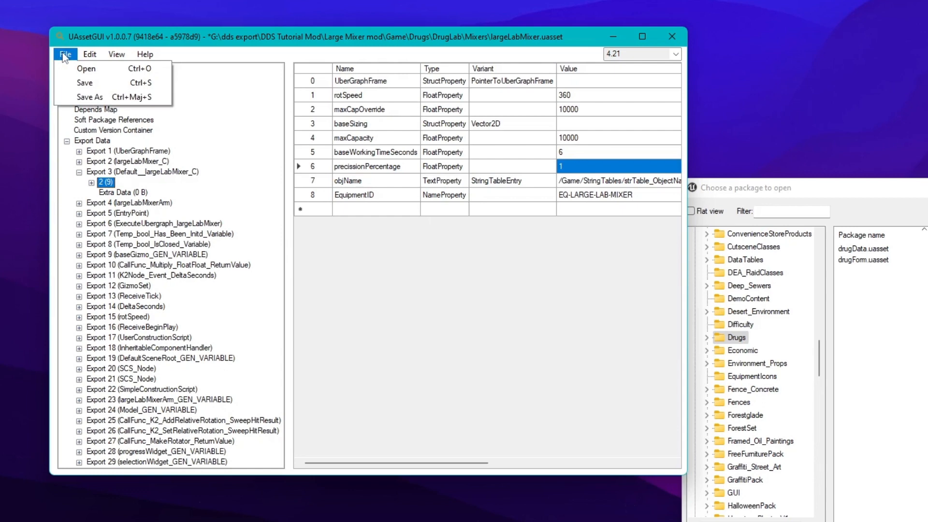
click(88, 97)
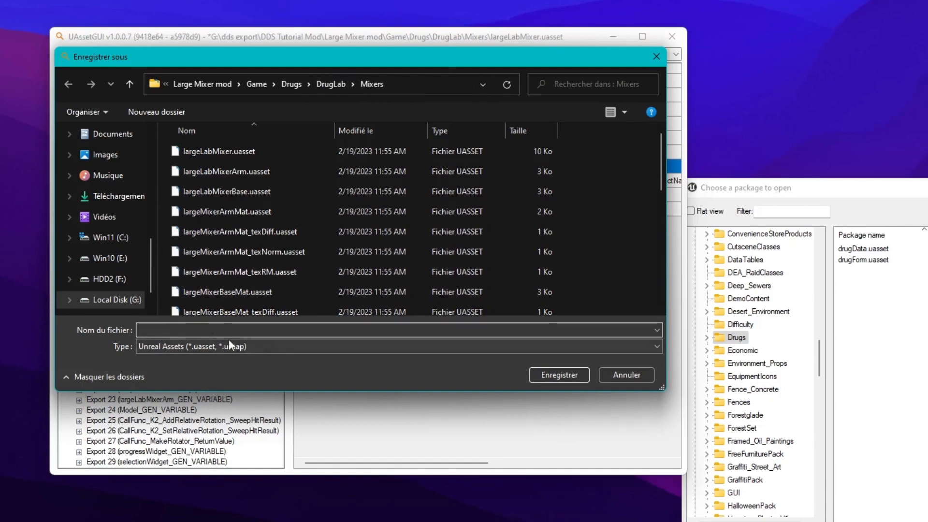
click(213, 152)
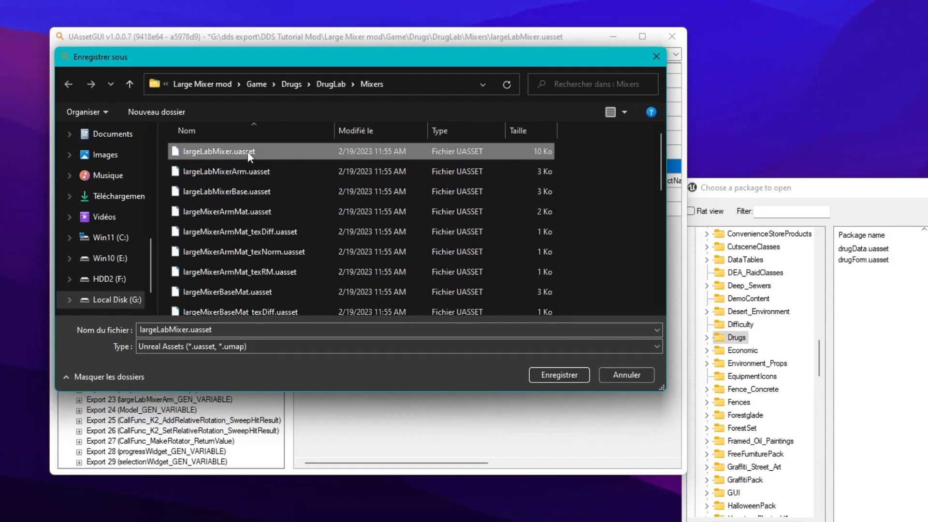
click(170, 333)
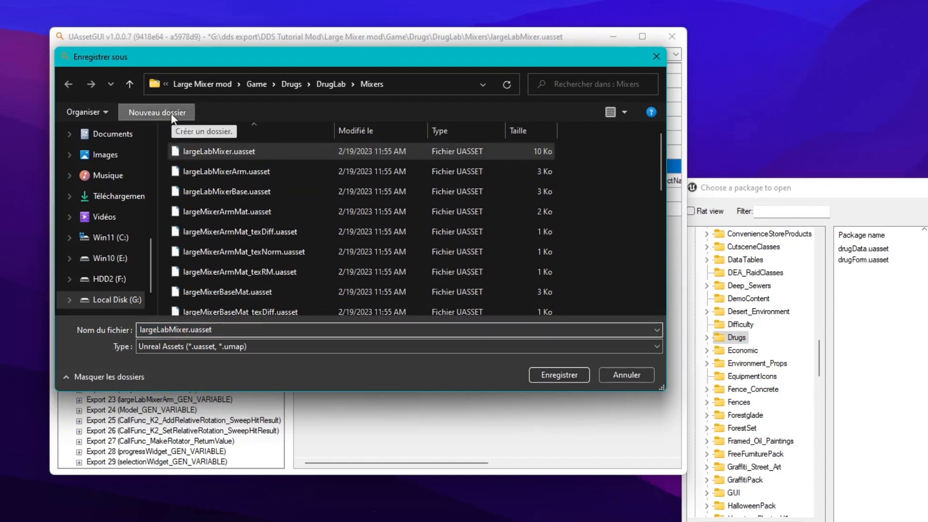
click(136, 109)
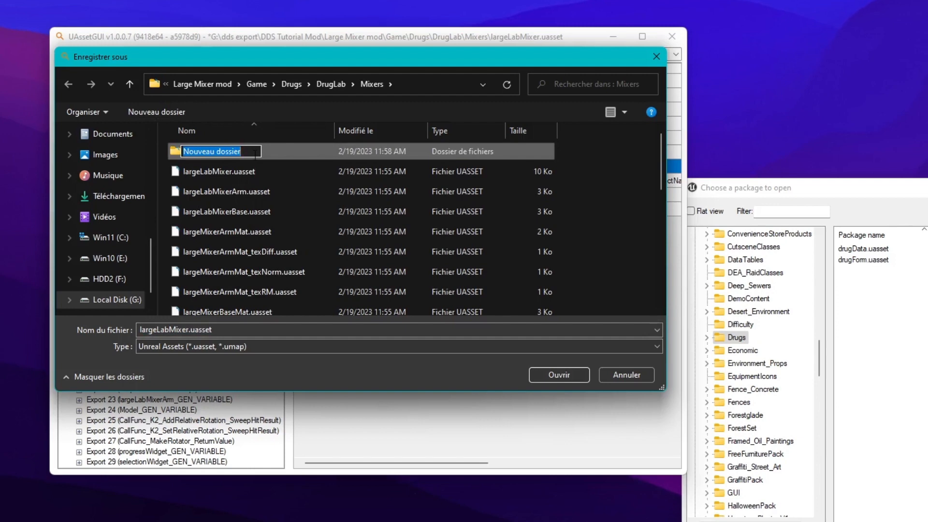
text(Modded)
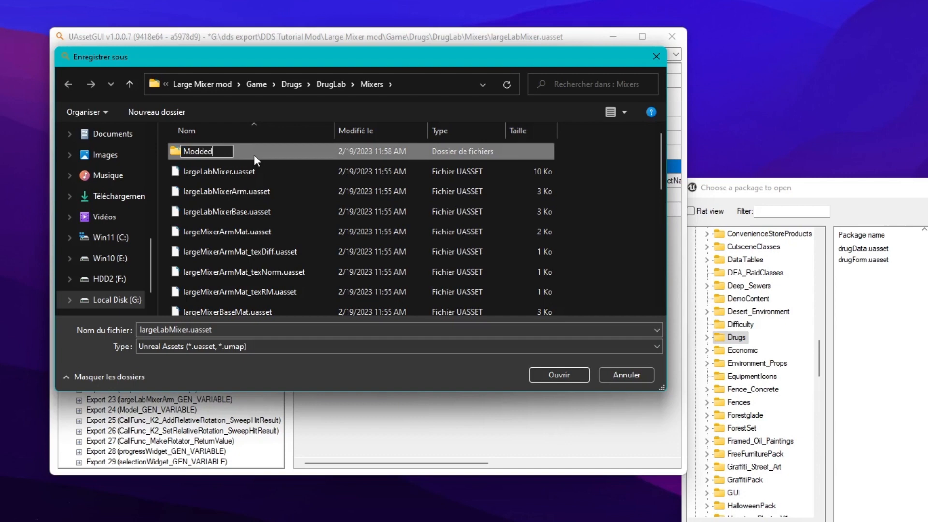
key(Return)
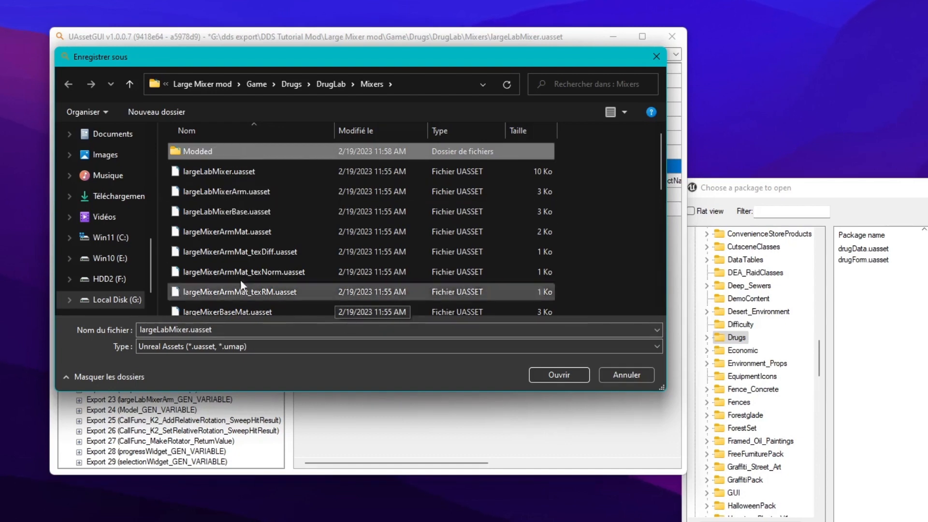
double_click(206, 151)
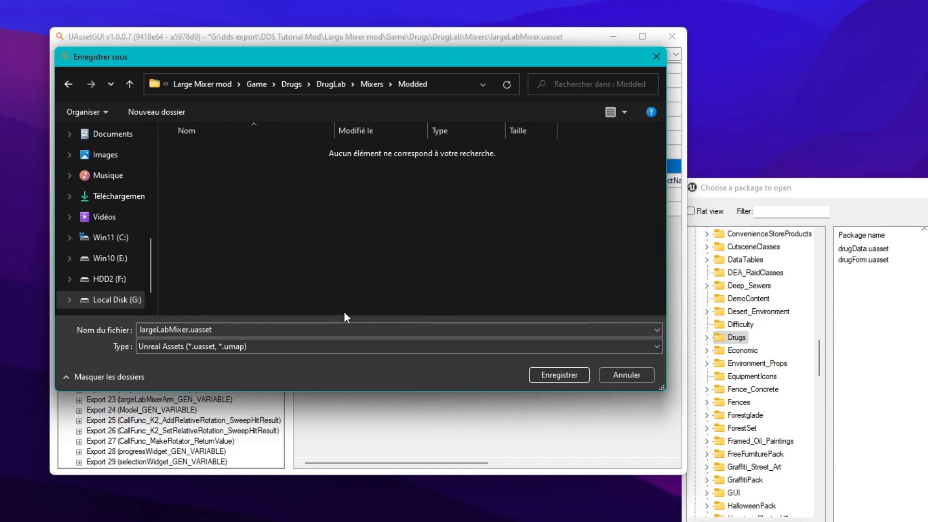
click(556, 375)
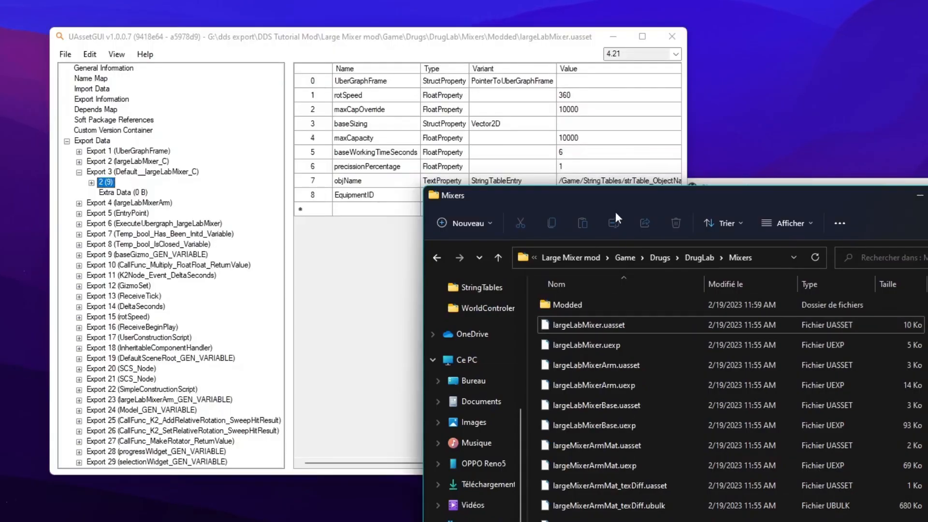
Open the Modded folder in the file explorer and check the saved largeLabMixer.uasset and largeLabMixer.uexp files
drag(615, 212, 342, 175)
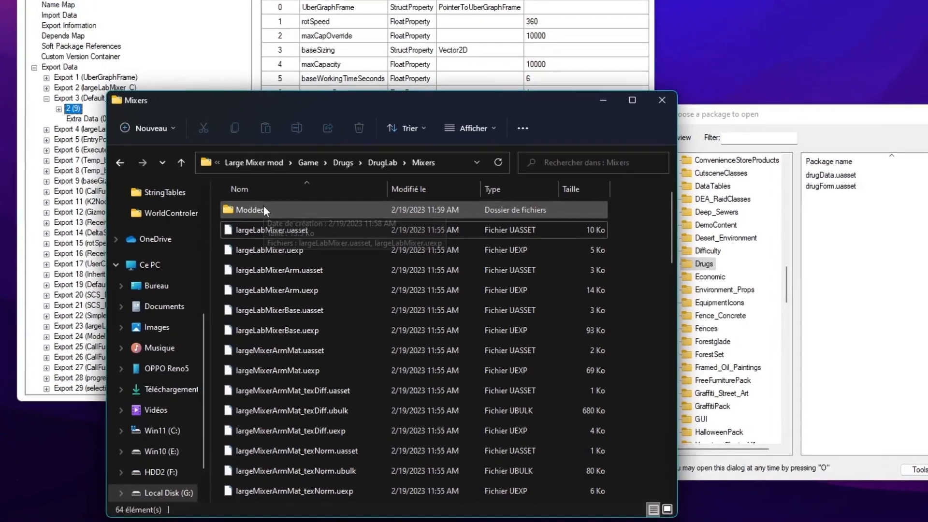
double_click(297, 281)
drag(296, 271, 256, 193)
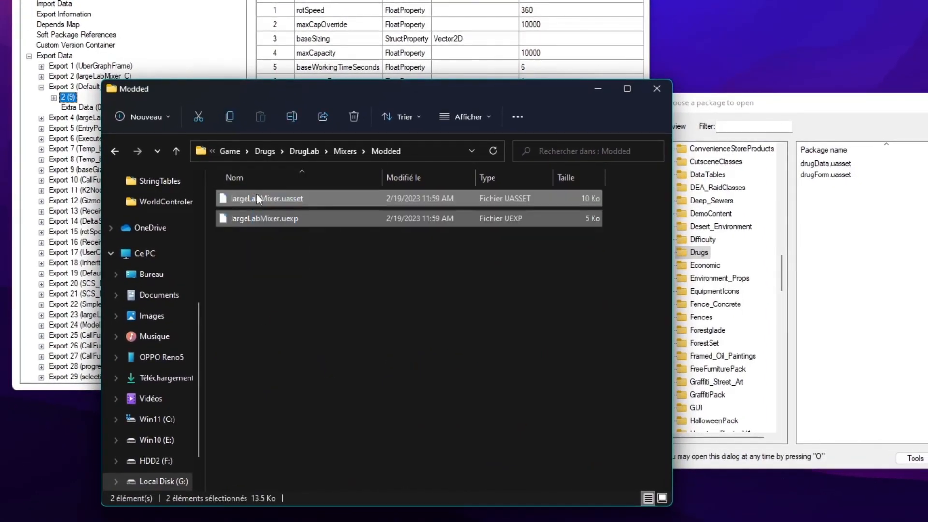
click(302, 236)
click(279, 198)
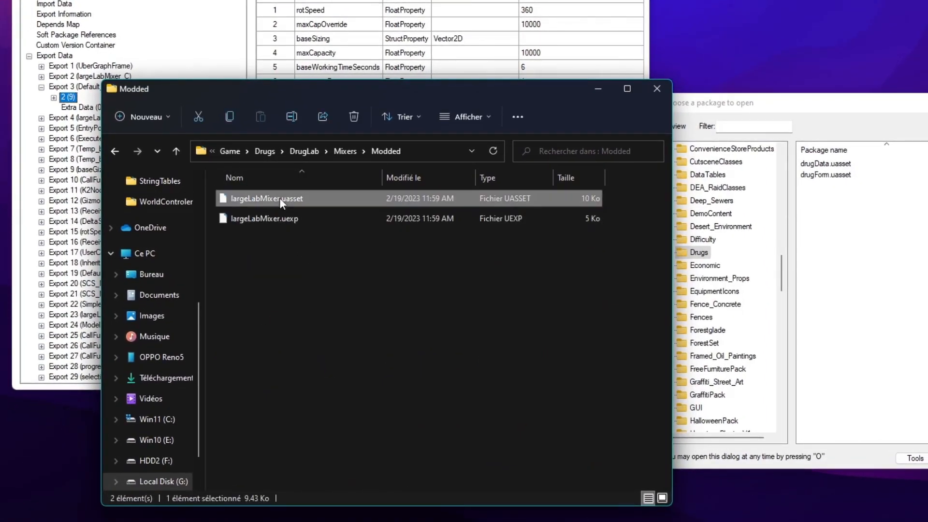
click(282, 219)
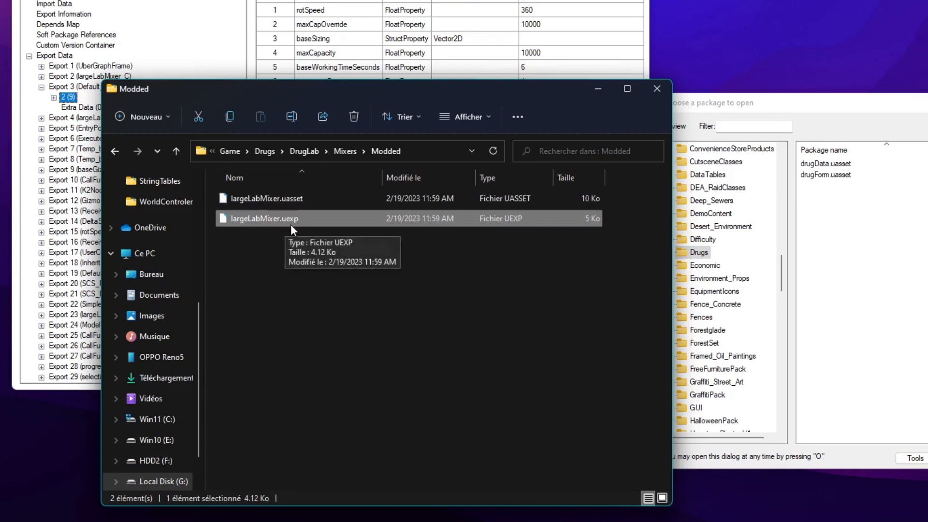
drag(272, 280, 256, 199)
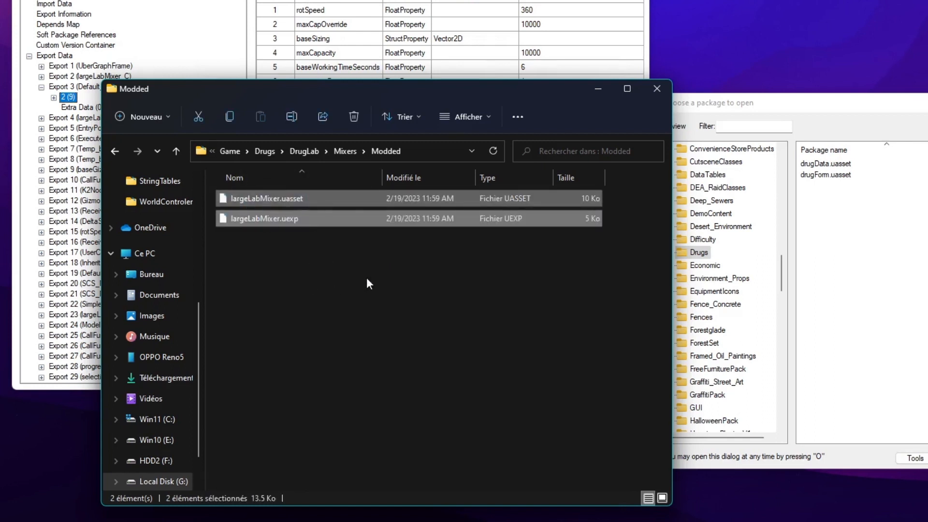
drag(455, 303, 208, 179)
click(326, 259)
click(342, 260)
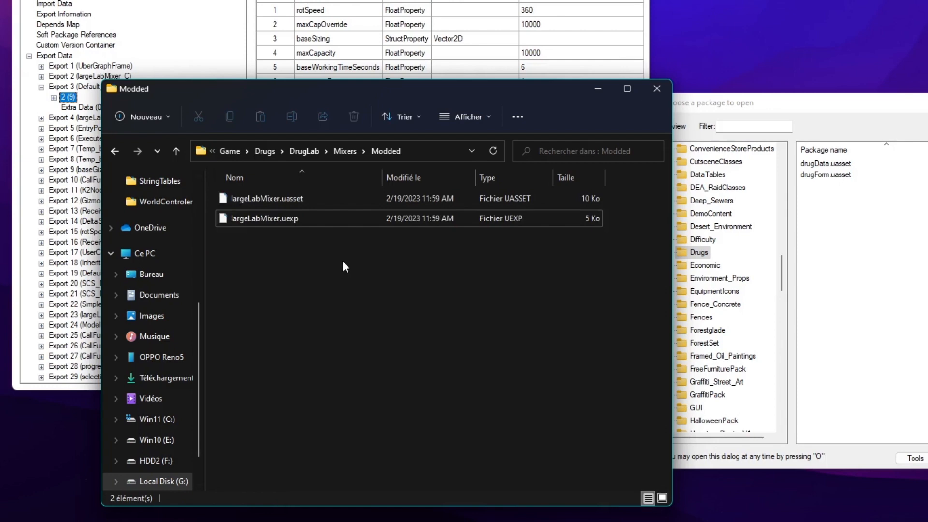
click(342, 156)
double_click(381, 200)
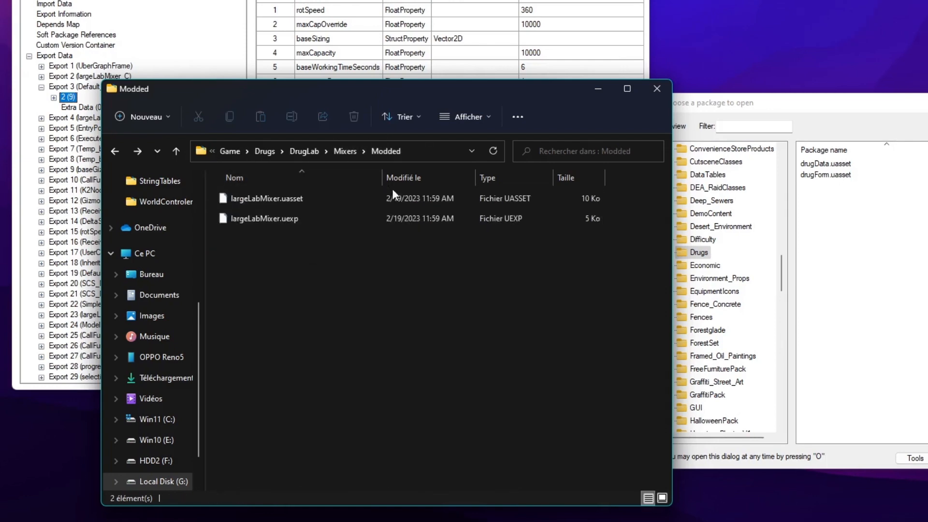
Switch to the DrugDealerSimulator file explorer window, open the game's Content folder and select Paks
key(super)
mouse_move(463, 521)
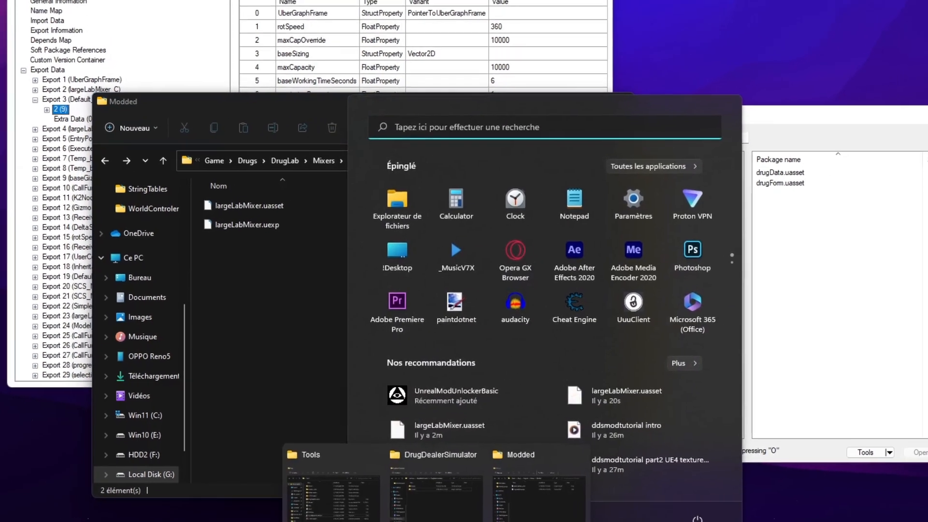
click(426, 488)
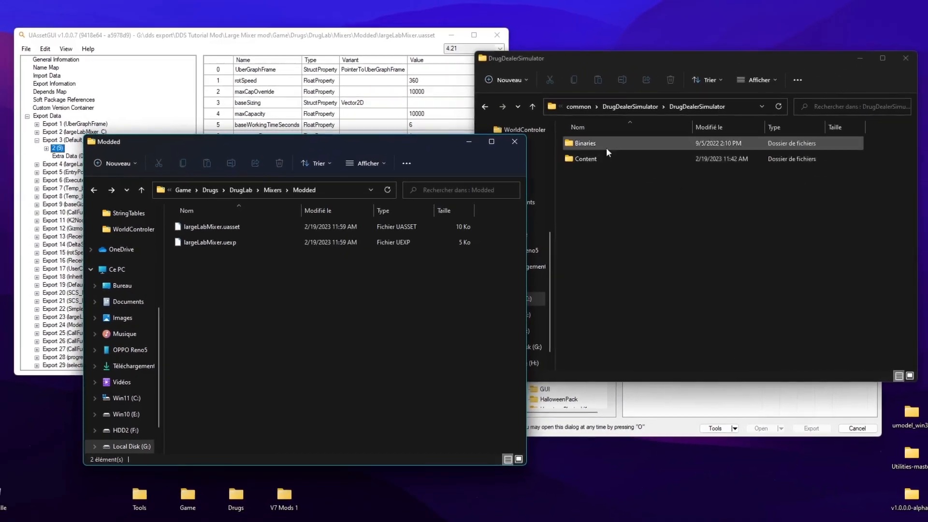
drag(625, 67, 619, 108)
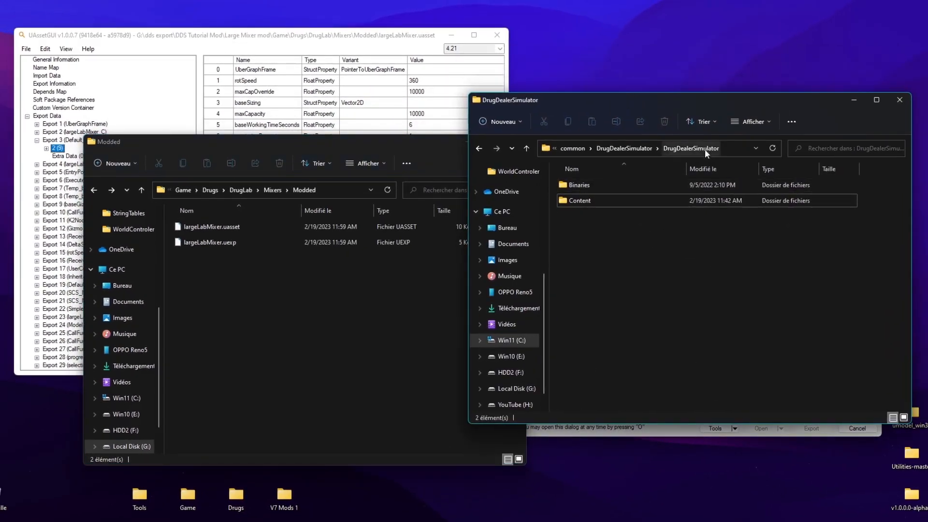
click(584, 202)
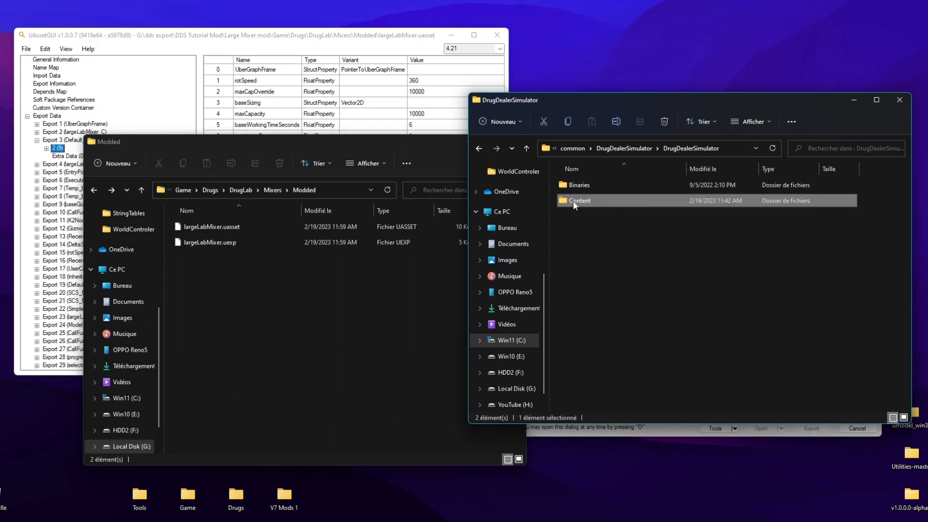
double_click(573, 201)
key(alt+Left)
double_click(581, 201)
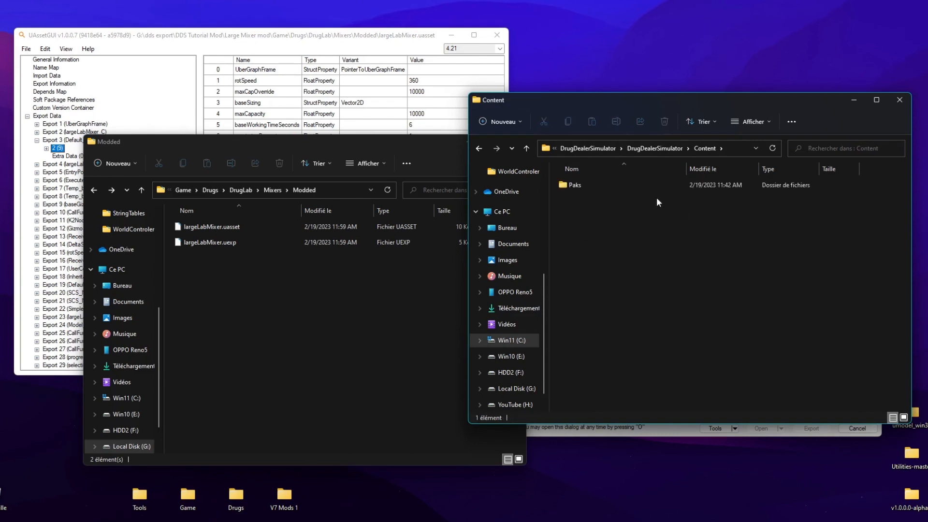
click(576, 186)
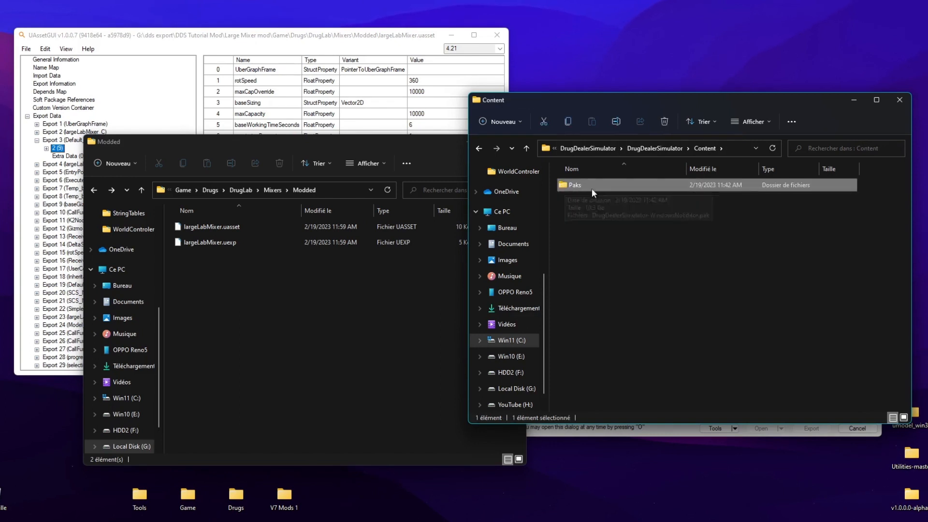
click(653, 434)
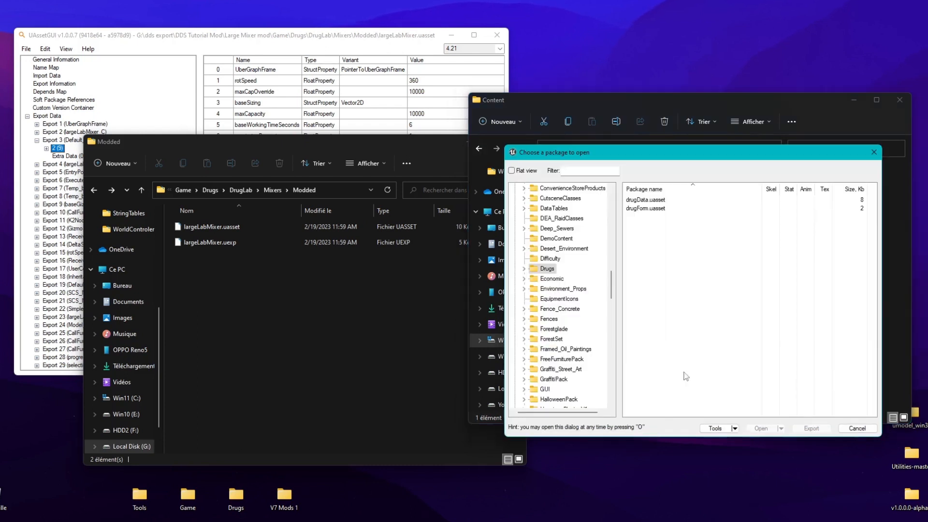
drag(598, 151, 598, 183)
click(593, 106)
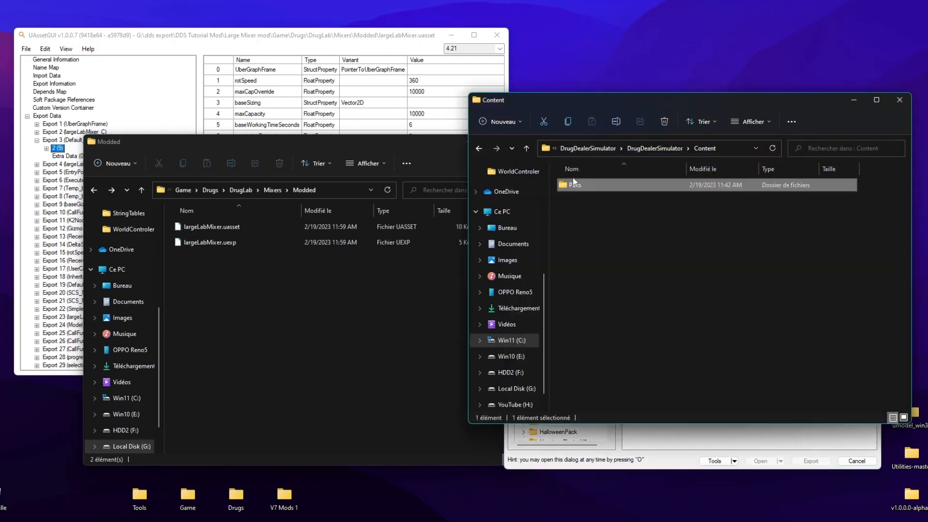
click(704, 223)
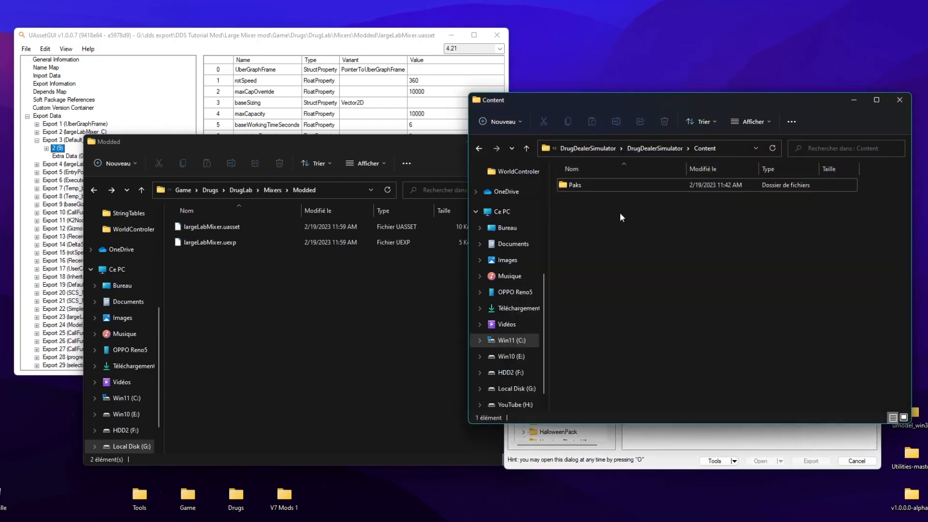
right_click(593, 222)
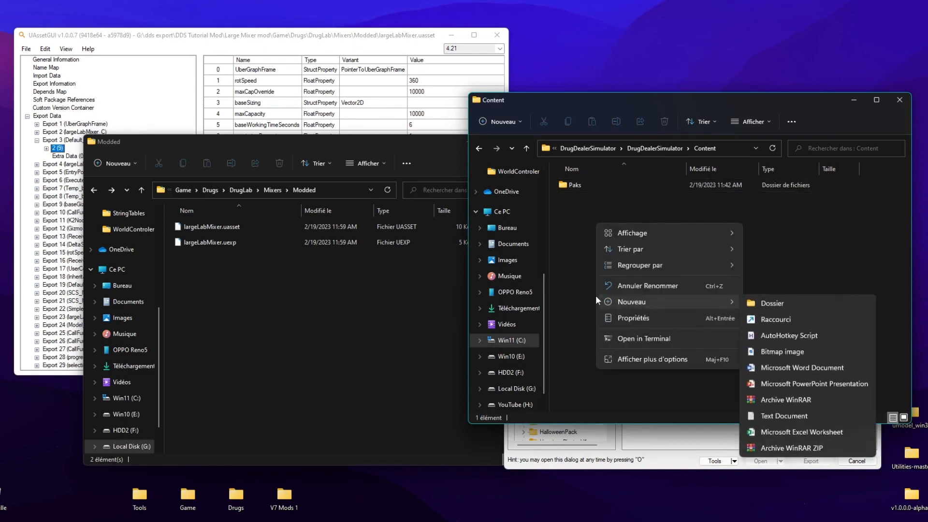
click(595, 295)
Examine the exported folder hierarchy from Large Mixer mod through Game to Drugs, comparing it with the game's Content folder
drag(190, 176, 143, 171)
click(146, 176)
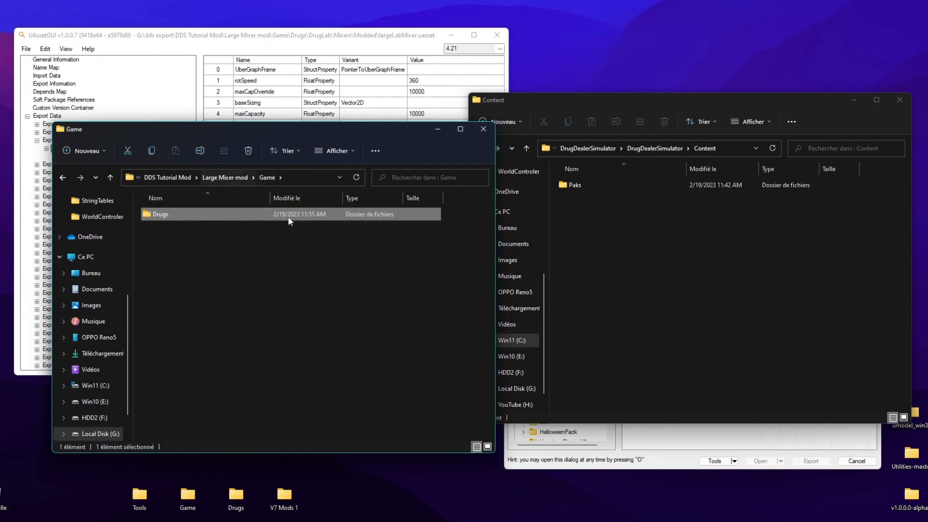
click(225, 179)
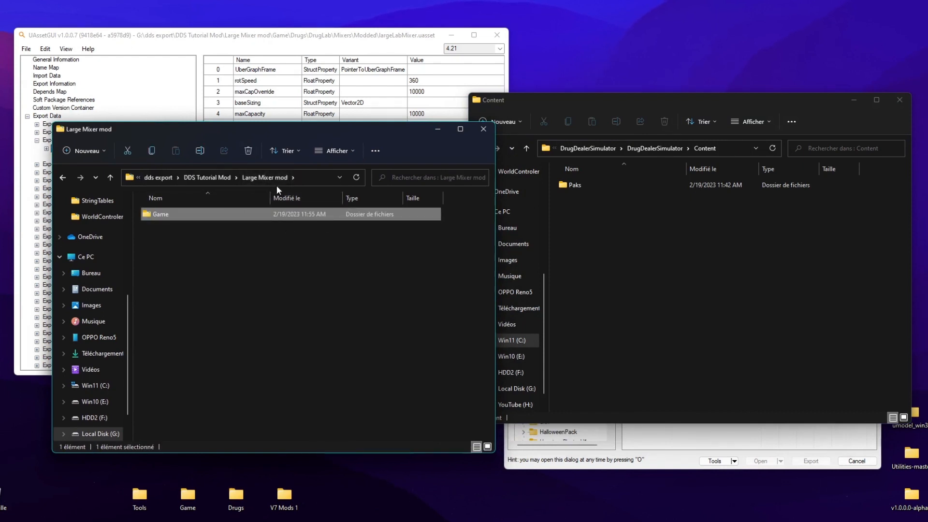
click(173, 236)
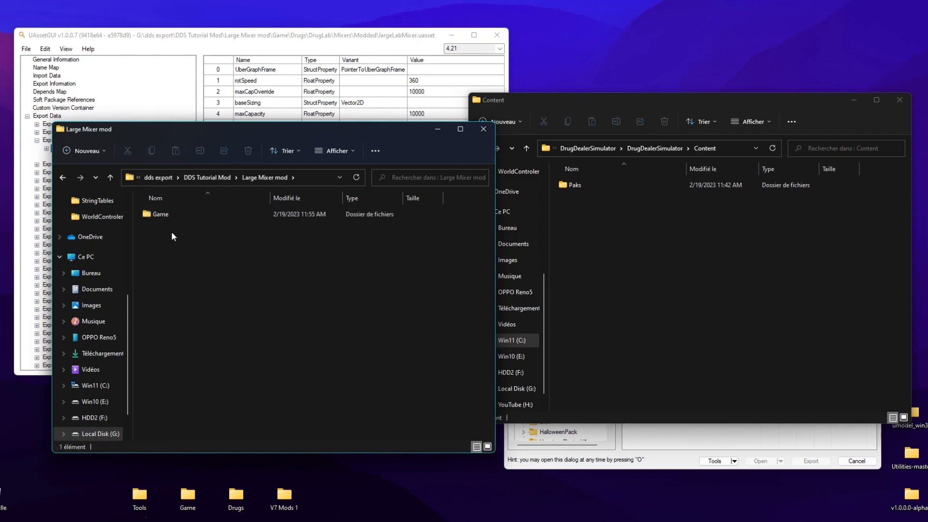
double_click(166, 214)
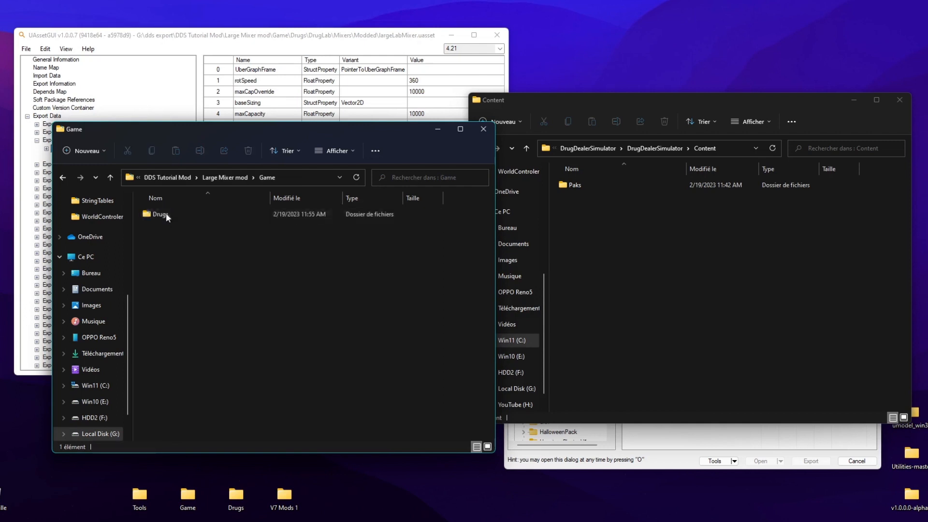
key(alt+Tab)
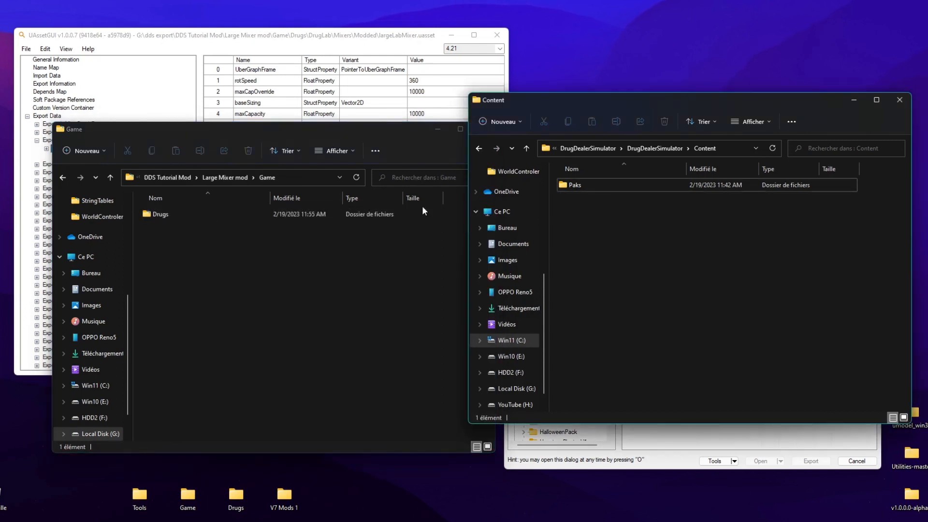
double_click(175, 213)
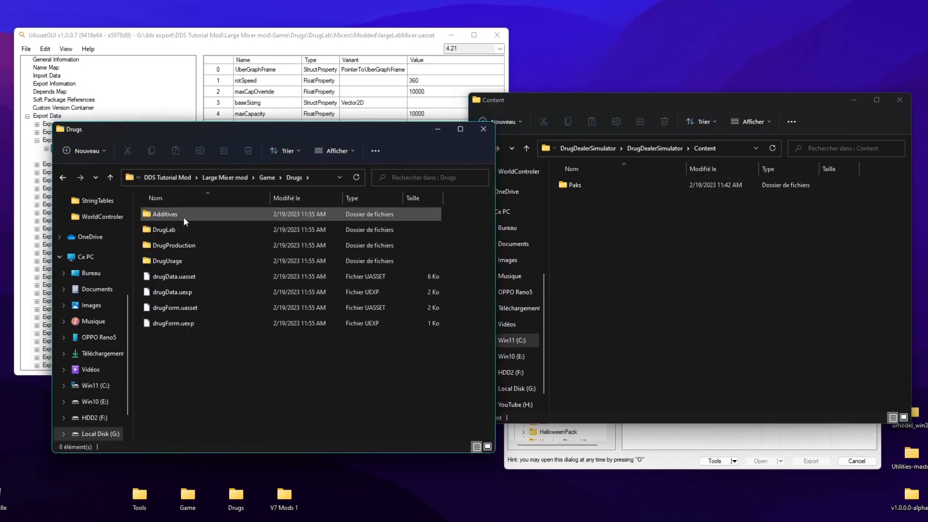
Go back through the exported mod folders to Modded, open its parent Mixers folder and select the original largeLabMixer.uasset
key(alt+Left)
double_click(306, 217)
key(alt+Left)
key(alt+Left)
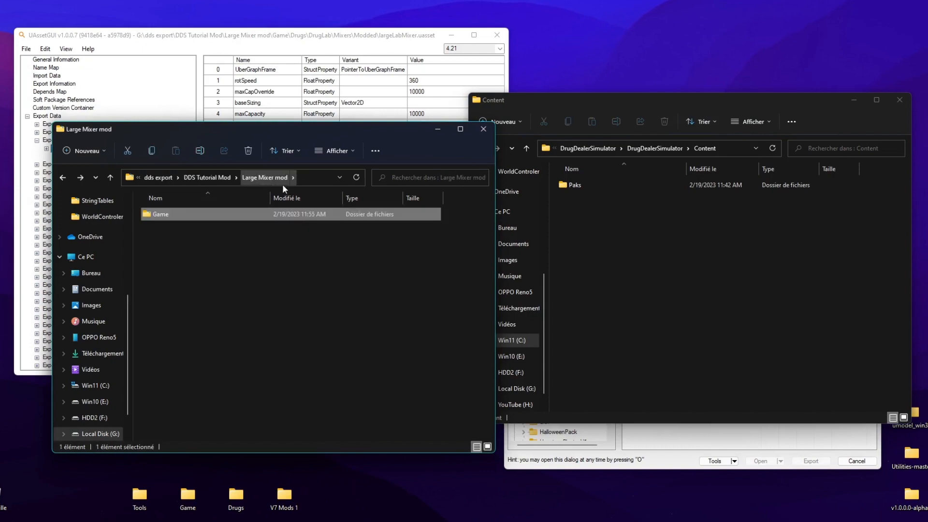
key(alt+Left)
key(alt+Left)
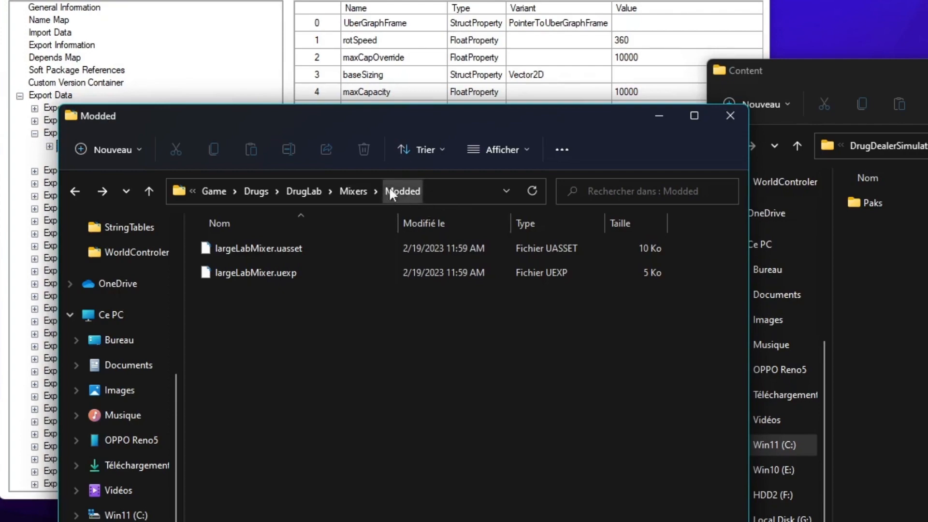
click(342, 191)
click(260, 273)
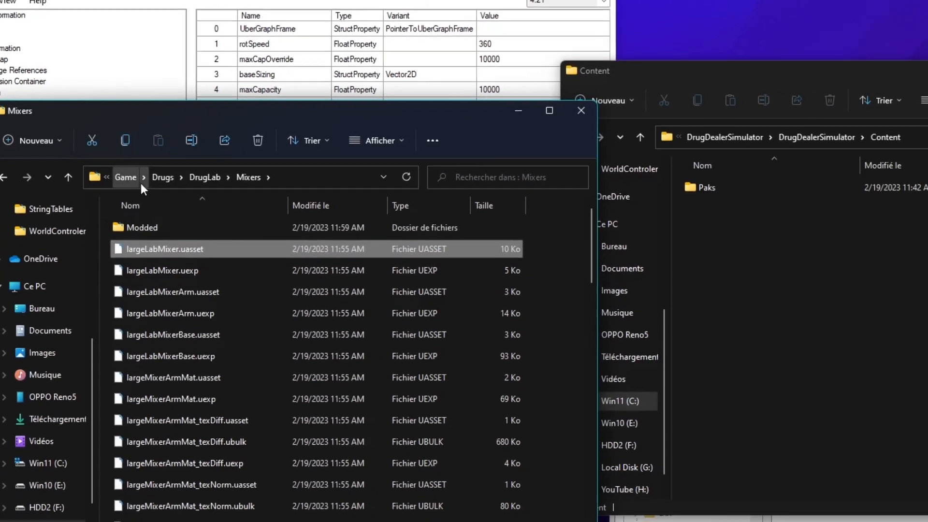
Create a folder named Drugs inside the game's Content folder
click(797, 240)
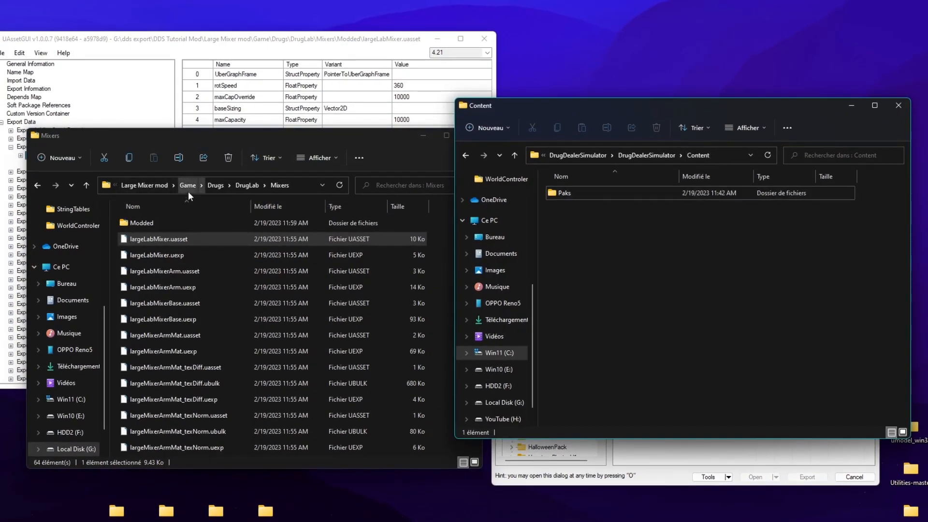
key(ctrl+shift+n)
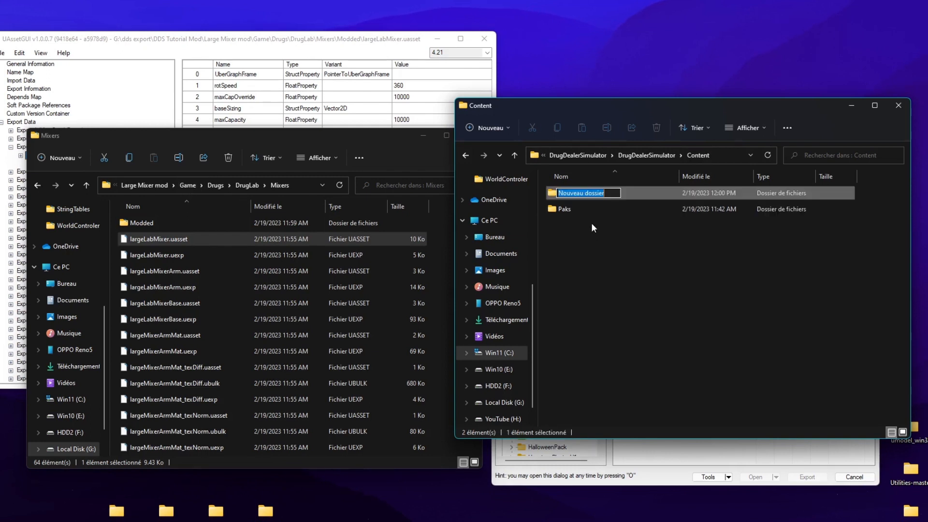
text(Game)
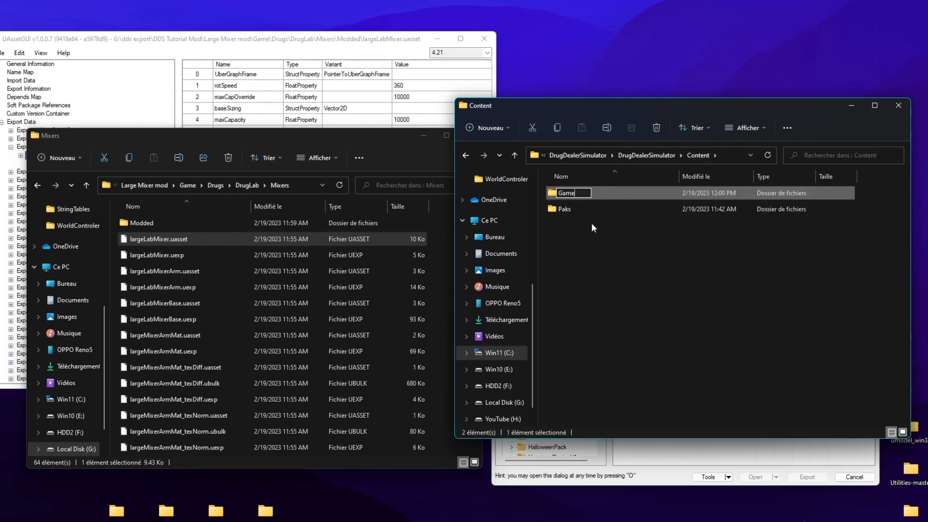
key(BackSpace)
key(BackSpace)
key(BackSpace)
key(BackSpace)
text(Drugs)
key(Return)
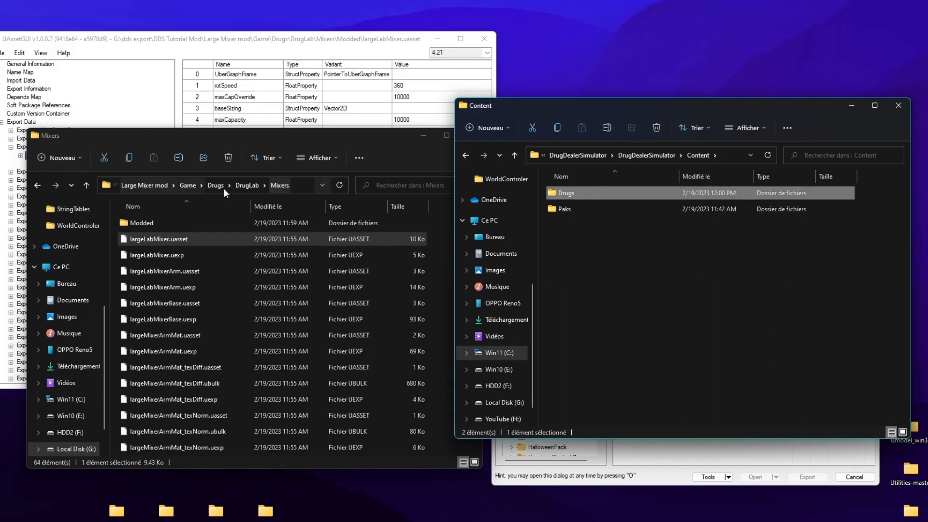
Open the new Drugs folder and create a DrugLab subfolder inside it
double_click(579, 194)
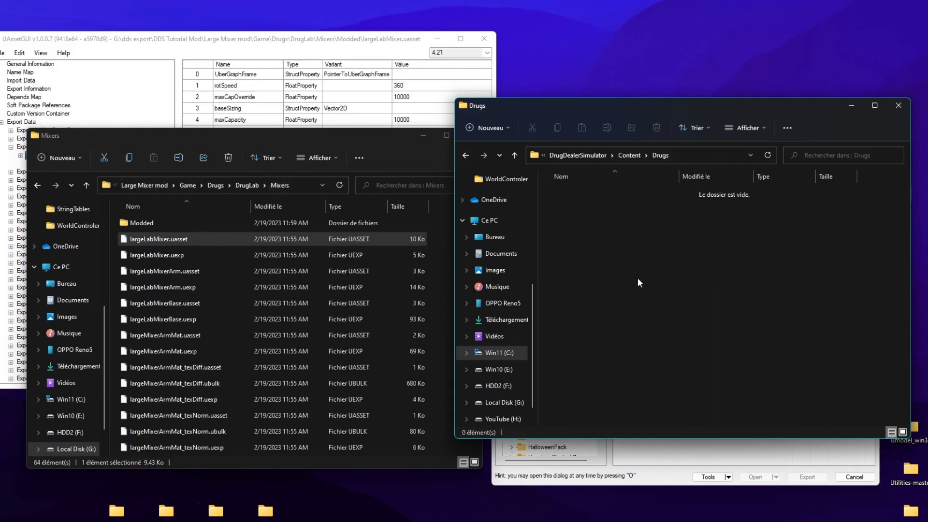
key(ctrl+shift+n)
text(Drug)
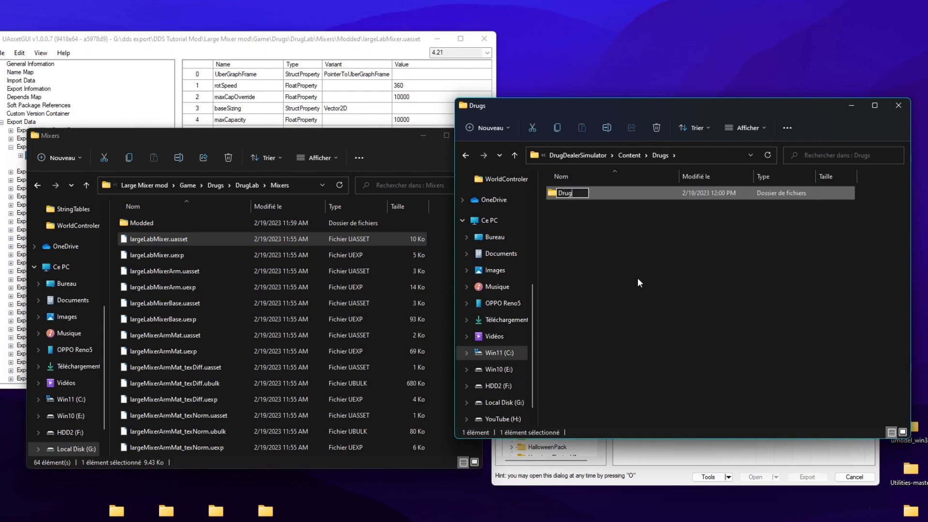
text(Lab)
key(Return)
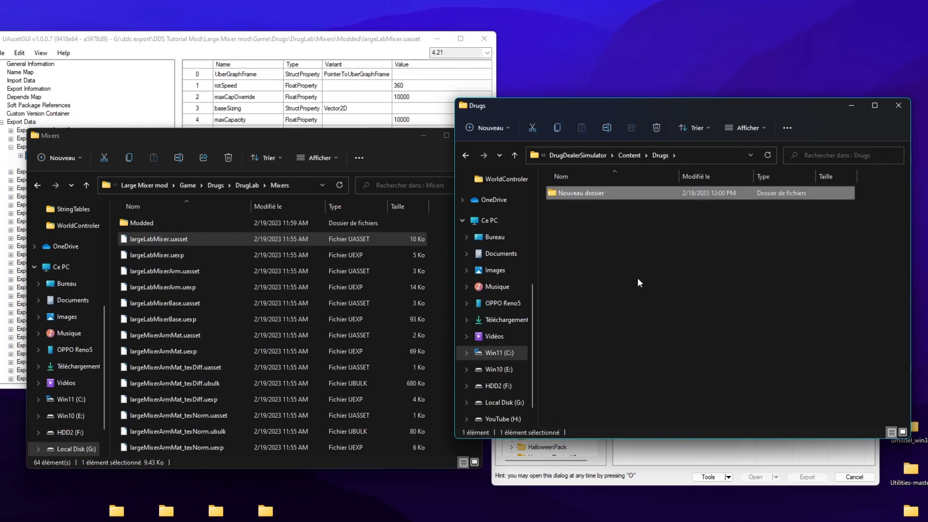
Open the DrugLab folder, create a Mixers subfolder inside it and open that folder
double_click(600, 191)
key(ctrl+shift+n)
text(Mixers)
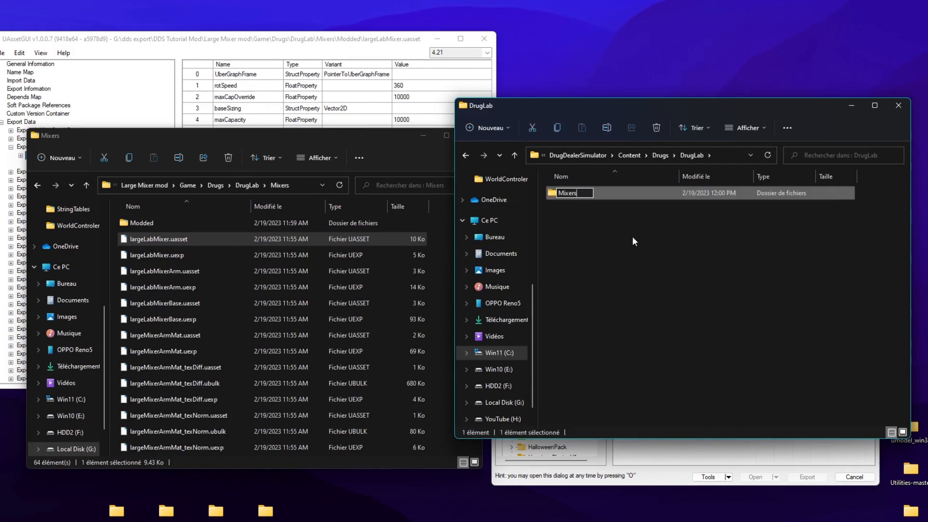
key(Return)
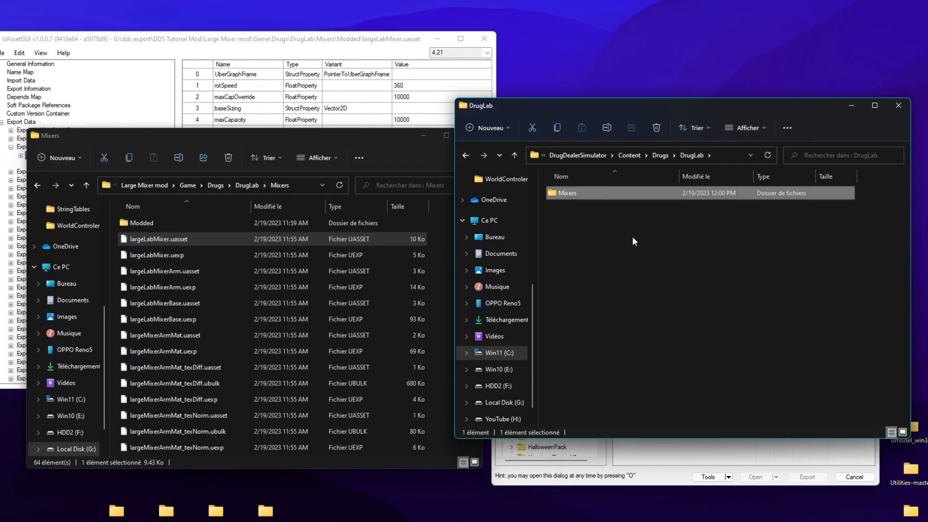
key(Return)
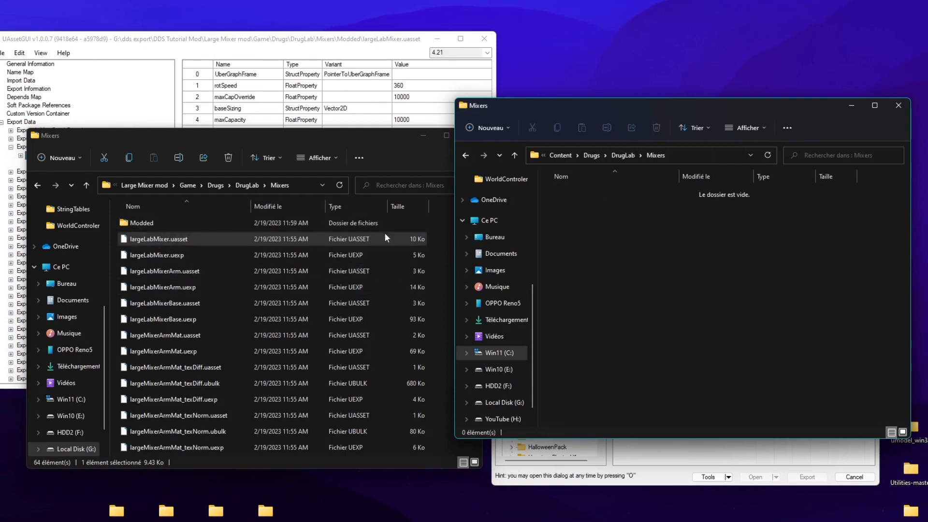
Copy largeLabMixer.uasset and largeLabMixer.uexp from the exported mod's Modded folder
double_click(162, 223)
drag(203, 257, 168, 228)
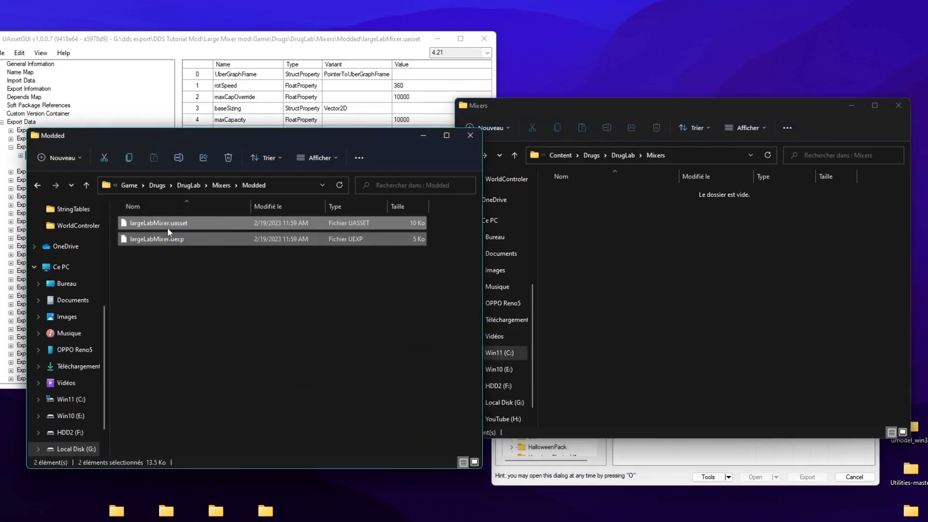
key(ctrl+c)
key(alt+Up)
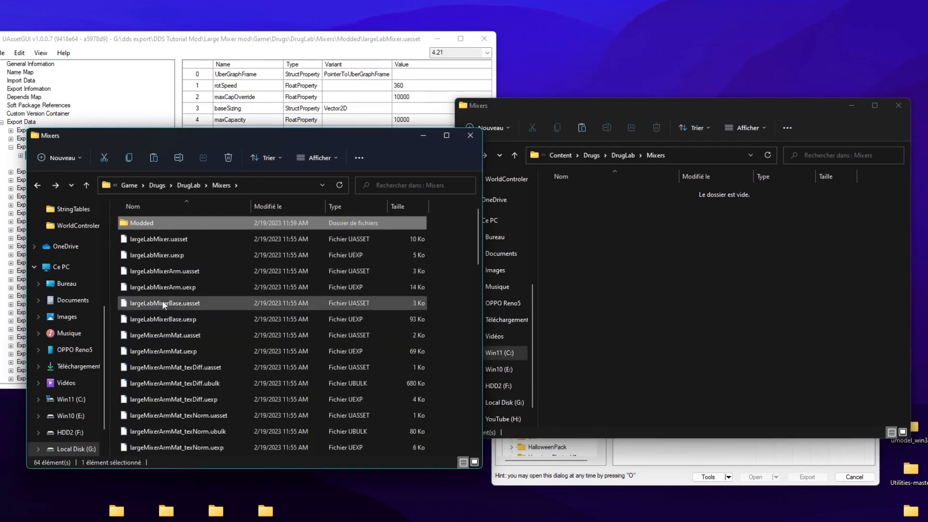
click(448, 258)
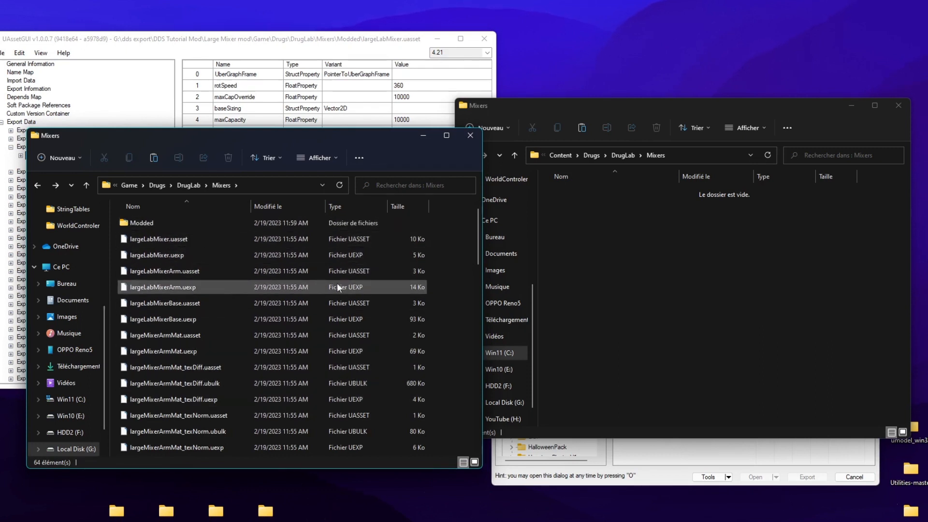
Paste the copied largeLabMixer.uasset and largeLabMixer.uexp files into the game's Content > Drugs > DrugLab > Mixers folder
click(640, 239)
click(198, 224)
double_click(198, 223)
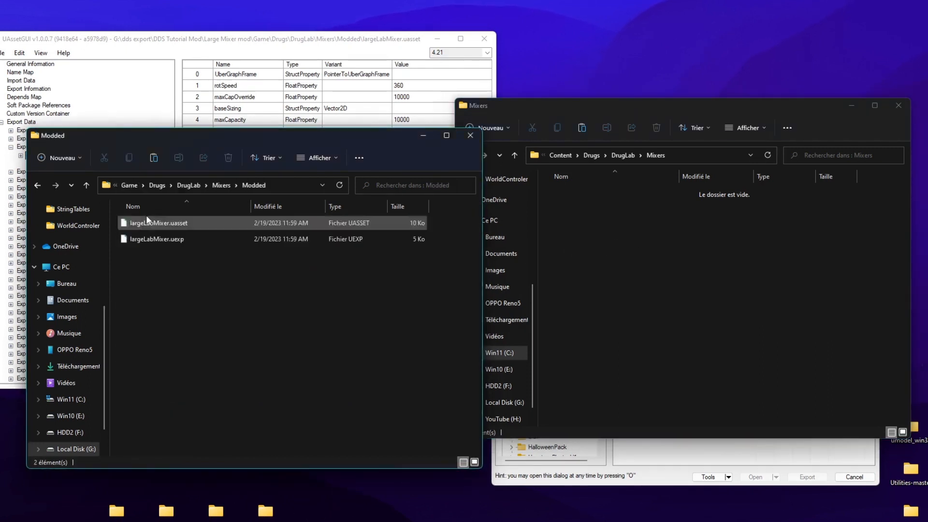
drag(247, 320, 170, 208)
click(236, 262)
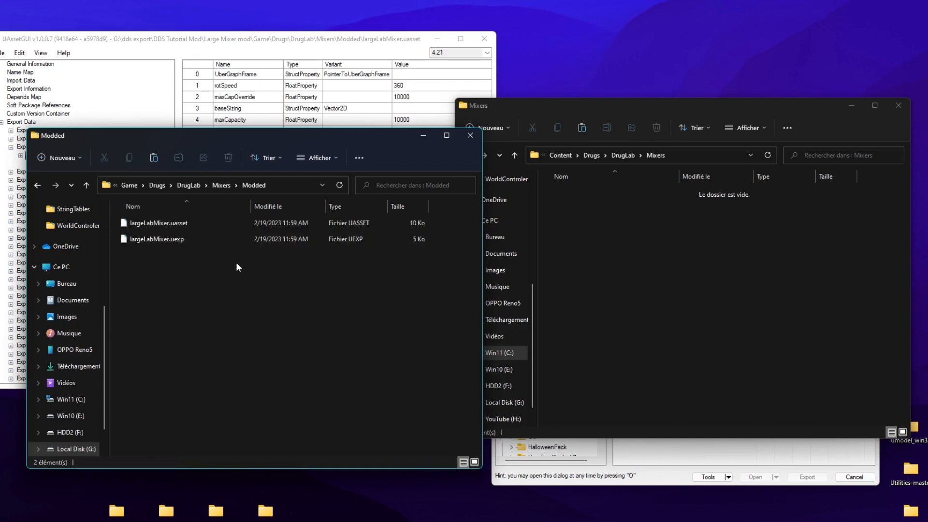
click(580, 259)
key(ctrl+v)
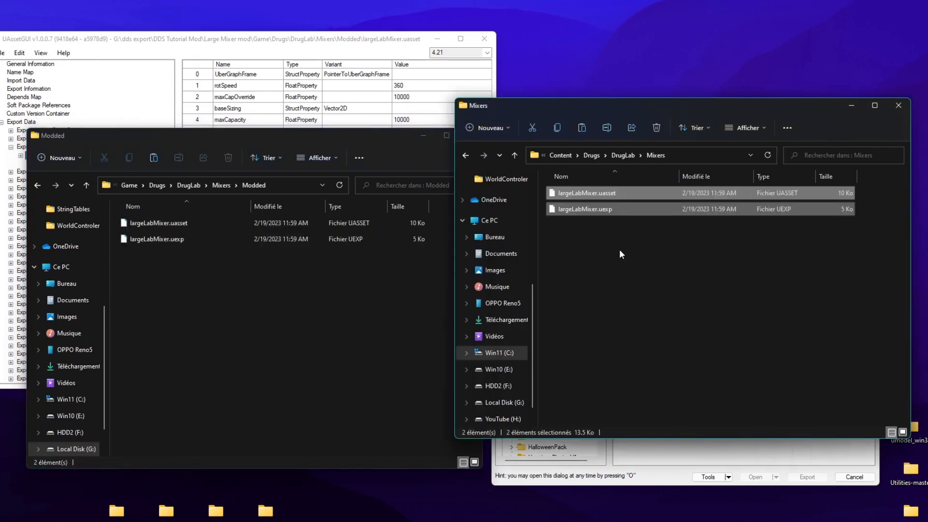
key(alt+Left)
key(alt+Right)
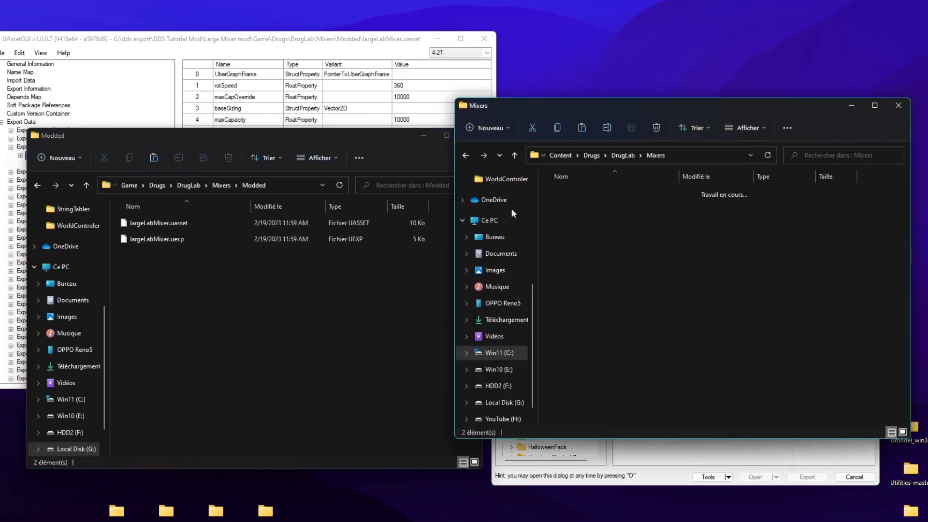
drag(355, 142, 317, 123)
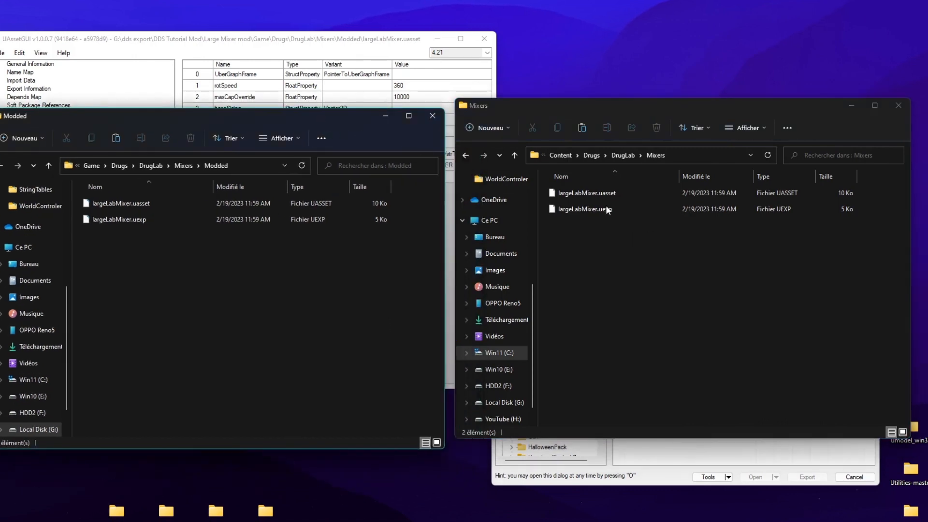
Minimize both file explorer windows and UAssetGUI, and close the package selection dialog
click(851, 105)
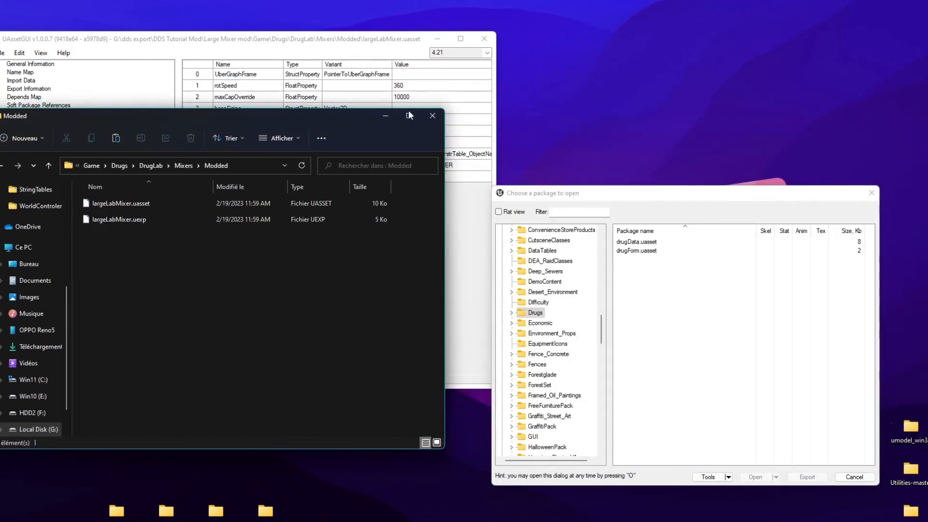
click(385, 116)
click(437, 38)
click(869, 193)
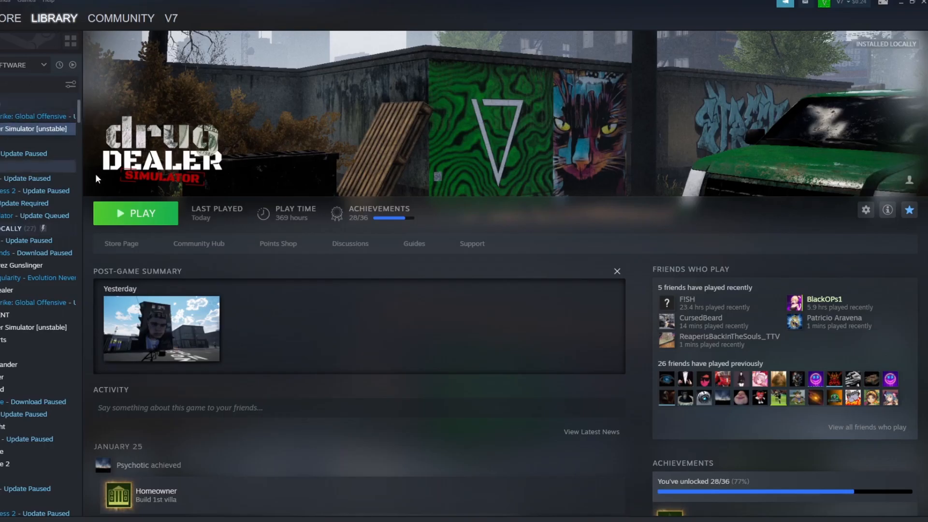
Launch Drug Dealer Simulator from the Steam library and confirm loading the selected saved game
click(135, 213)
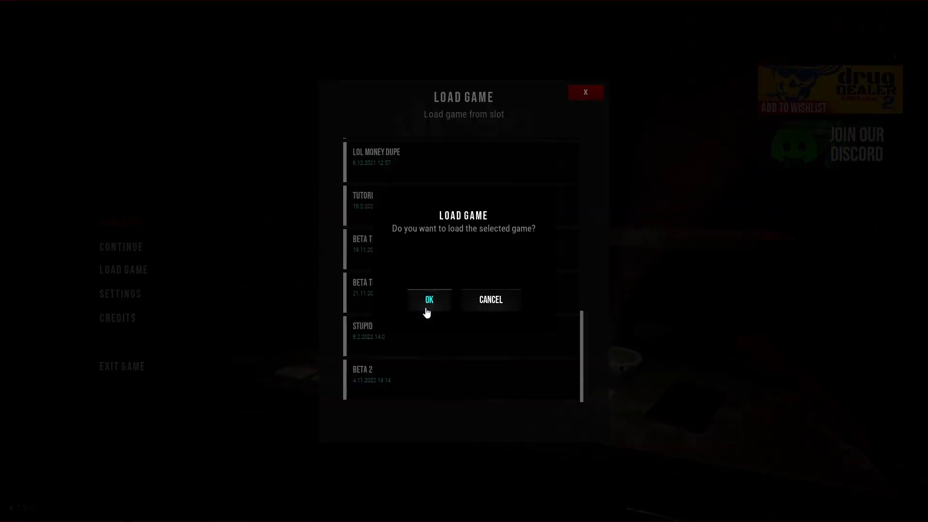
click(426, 308)
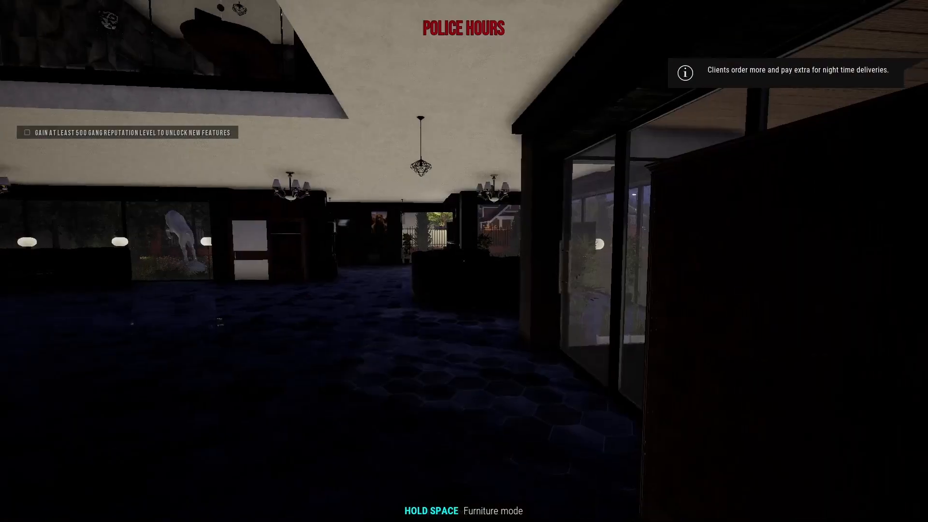
Go upstairs into the lab room and activate the work station holding the large lab mixers
key(w)
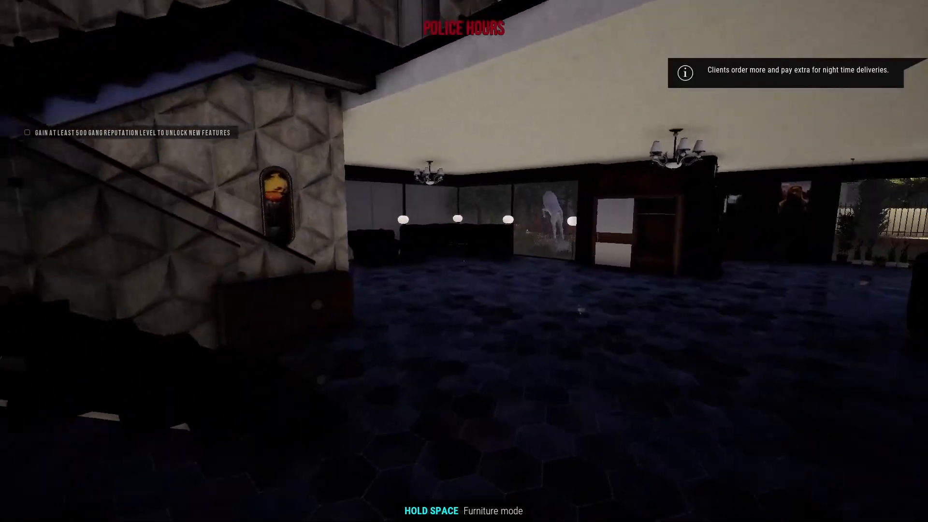
key(shift)
key(w)
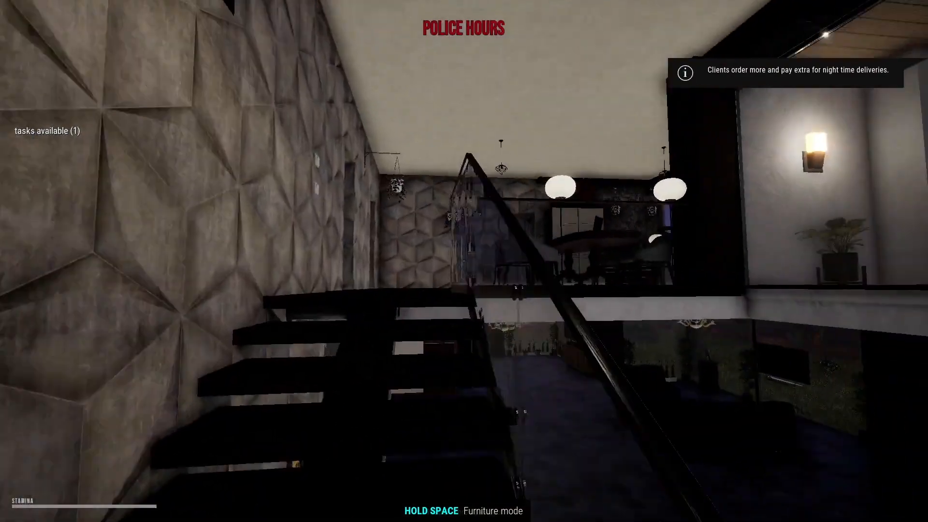
key(f)
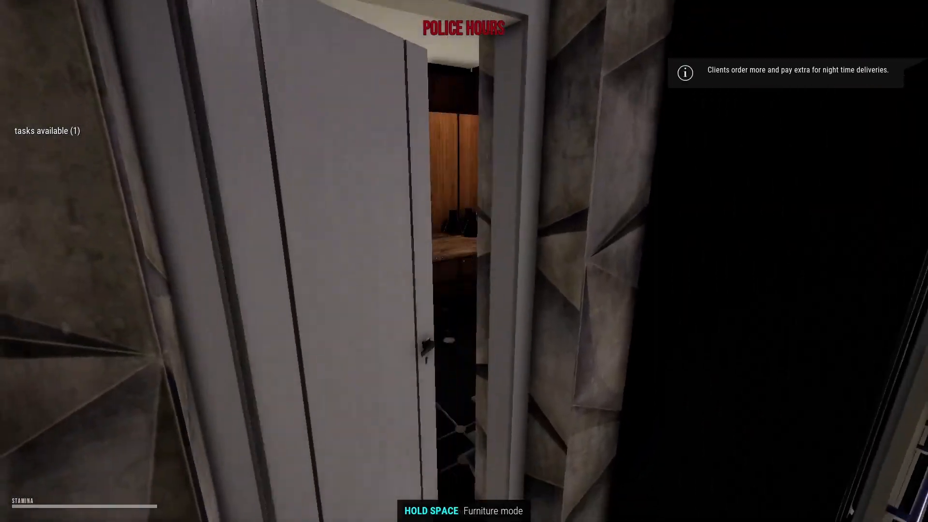
key(w)
key(f)
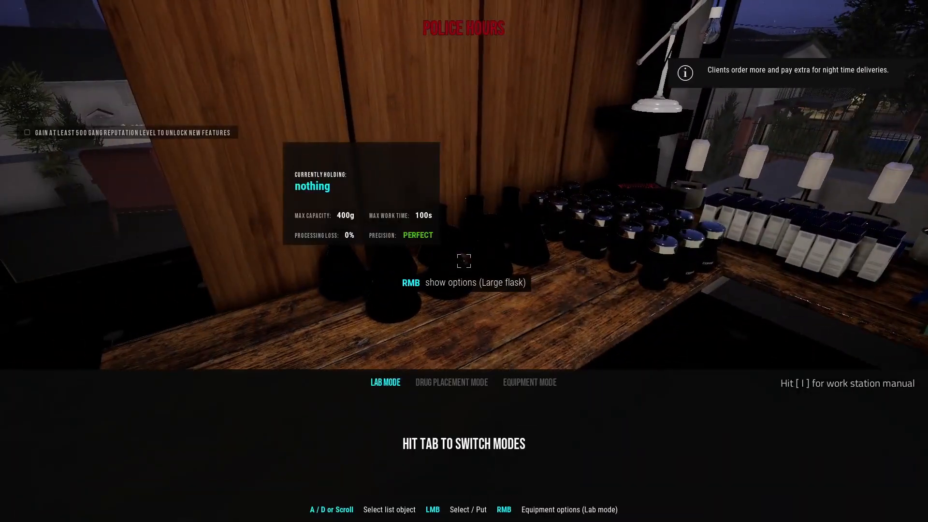
key(Escape)
key(w)
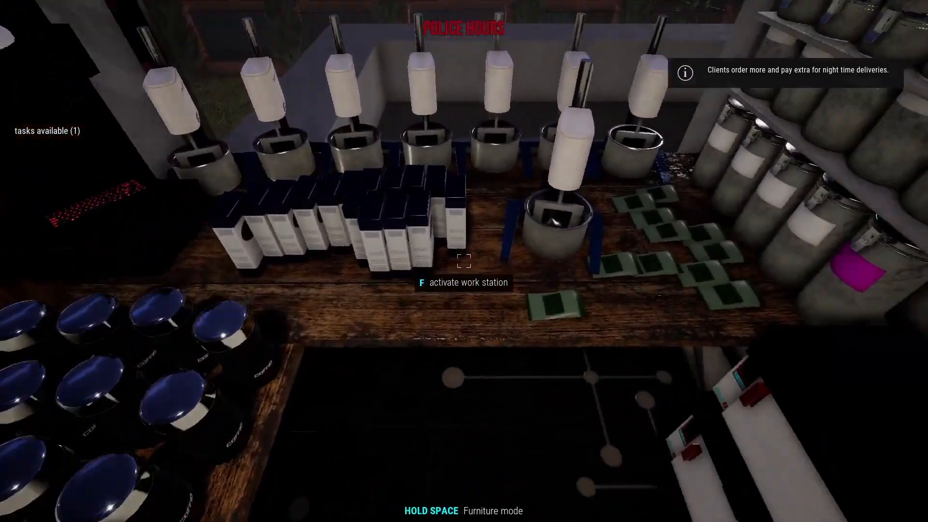
key(f)
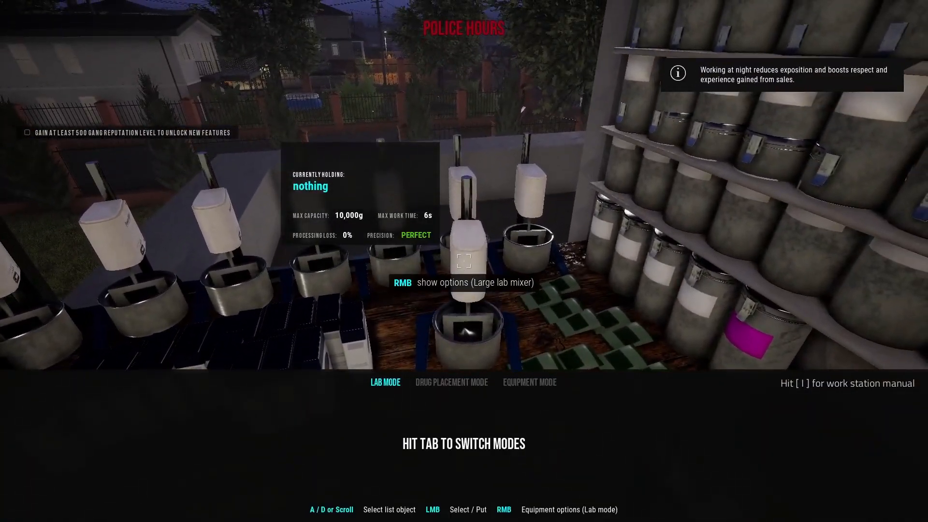
Add 100 g of Salt to the front large lab mixer in lab mode and apply the mix
key(Tab)
key(Tab)
key(Tab)
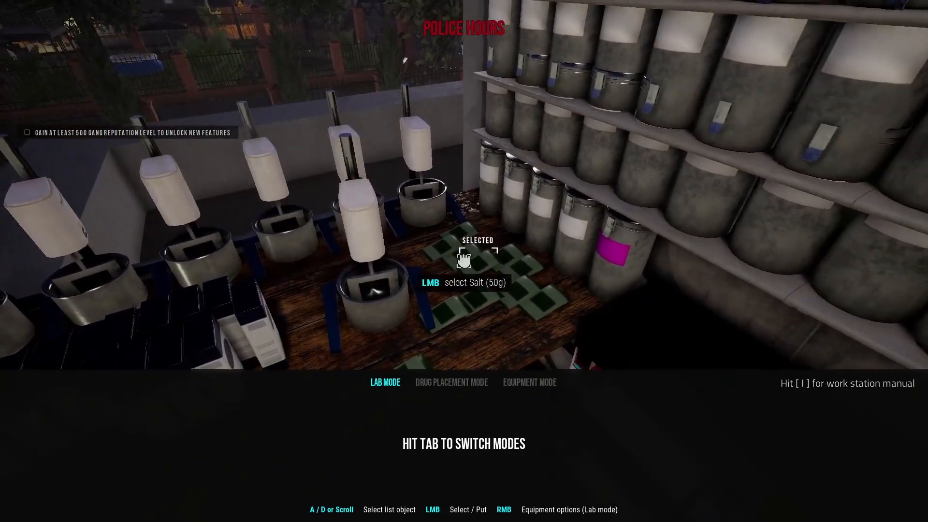
click(464, 261)
click(448, 302)
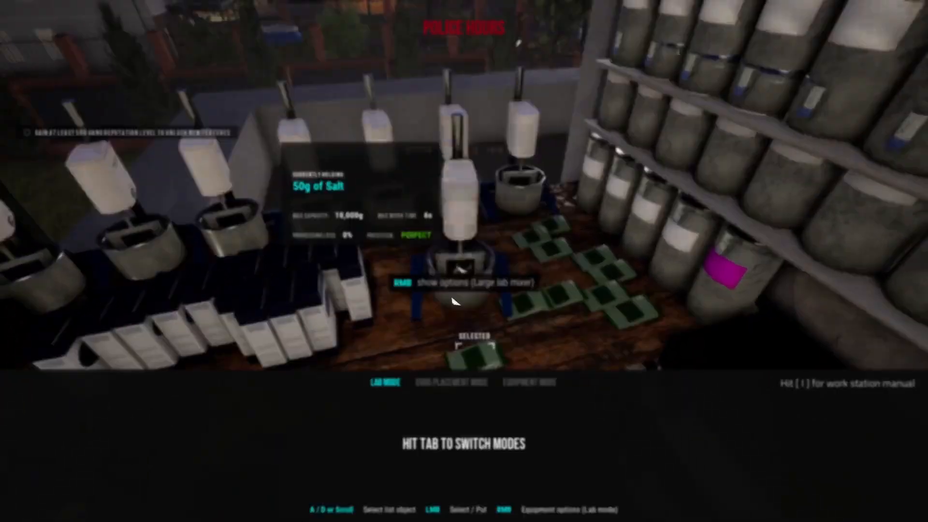
click(464, 261)
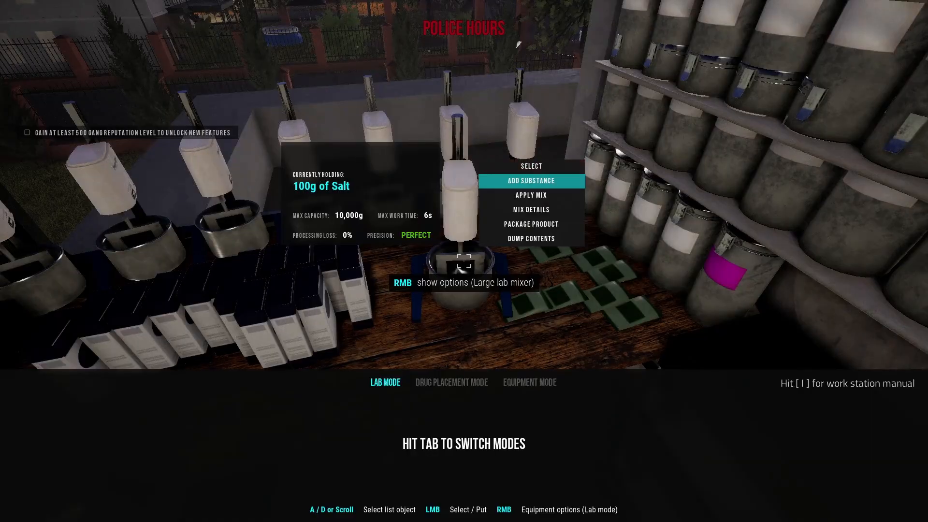
scroll(464, 260, down, 1)
click(464, 261)
click(435, 316)
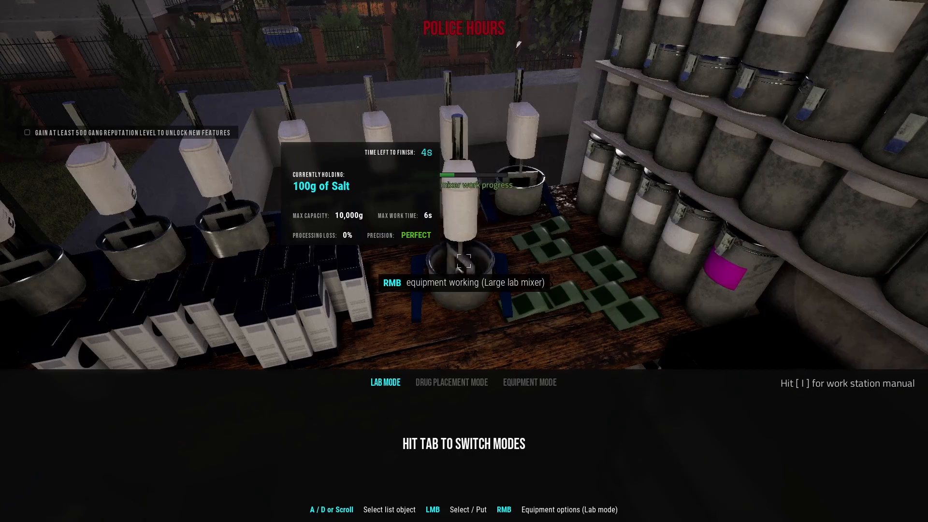
Package the finished 100 g salt mix from the large lab mixer and add it to the inventory
key(f)
key(f)
key(f)
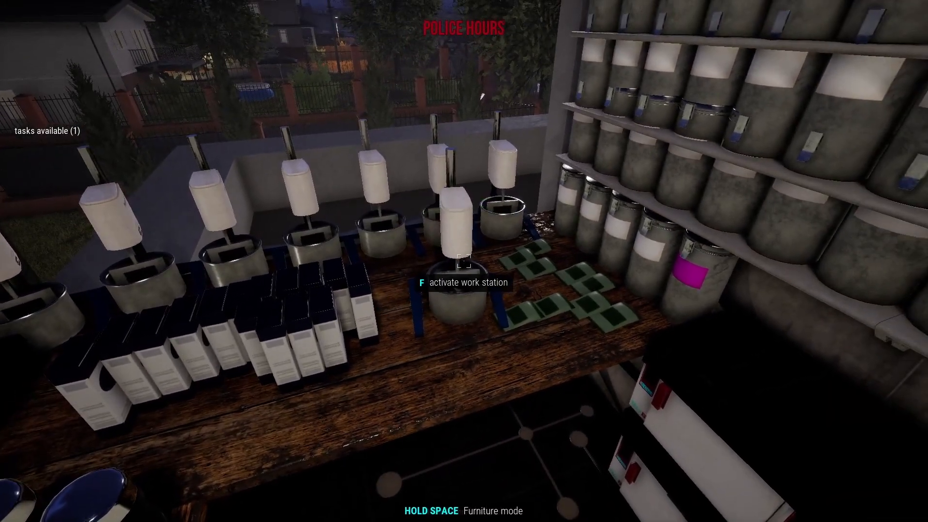
key(f)
click(463, 261)
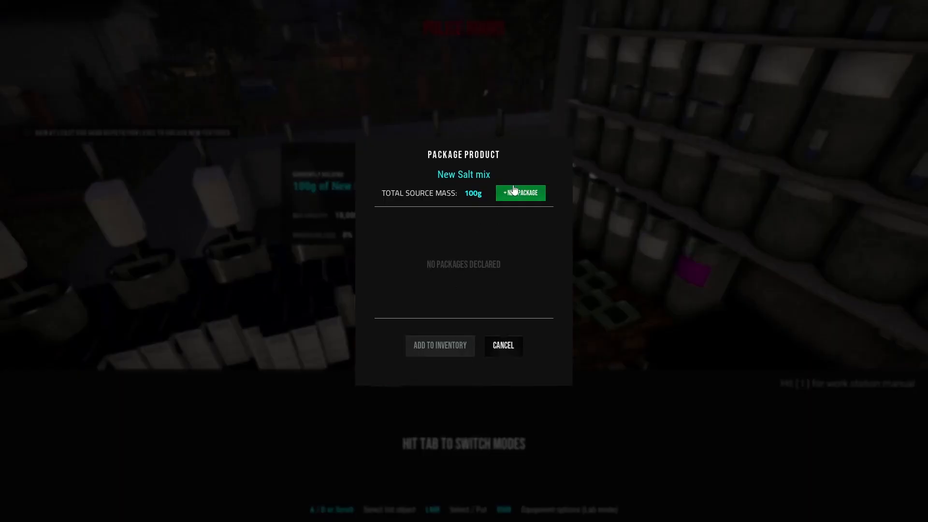
click(514, 192)
click(579, 334)
click(440, 345)
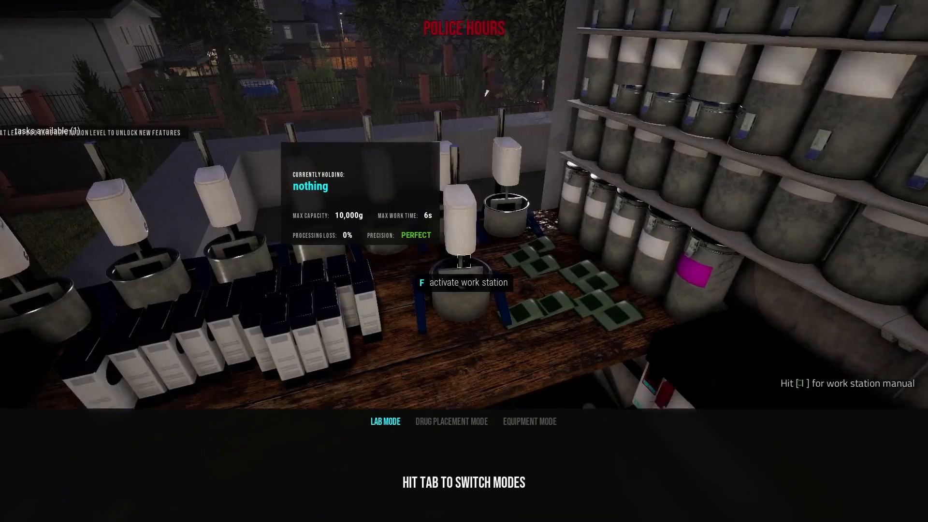
Examine the capacity and work-time details of the coffee mills, metal containers, large lab mixer and large lab dryers in the lab room
key(Tab)
click(464, 261)
key(Tab)
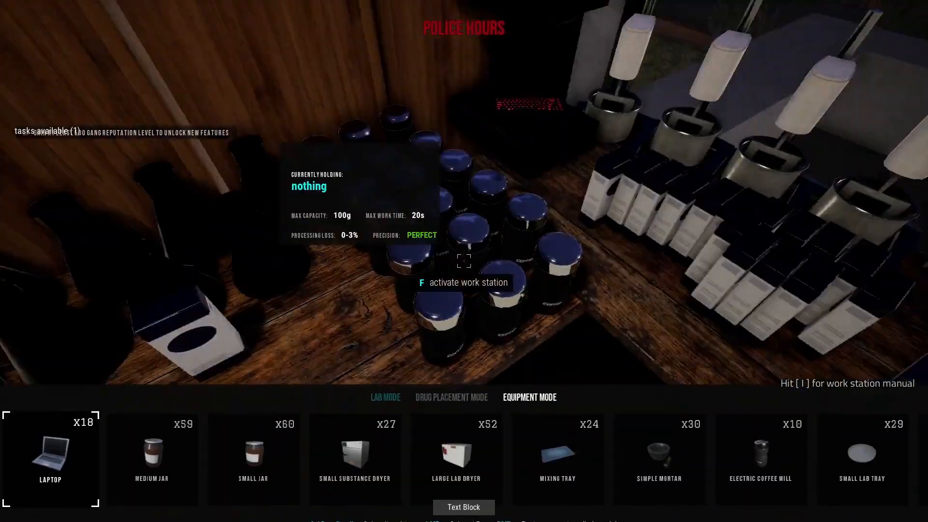
key(Escape)
key(f)
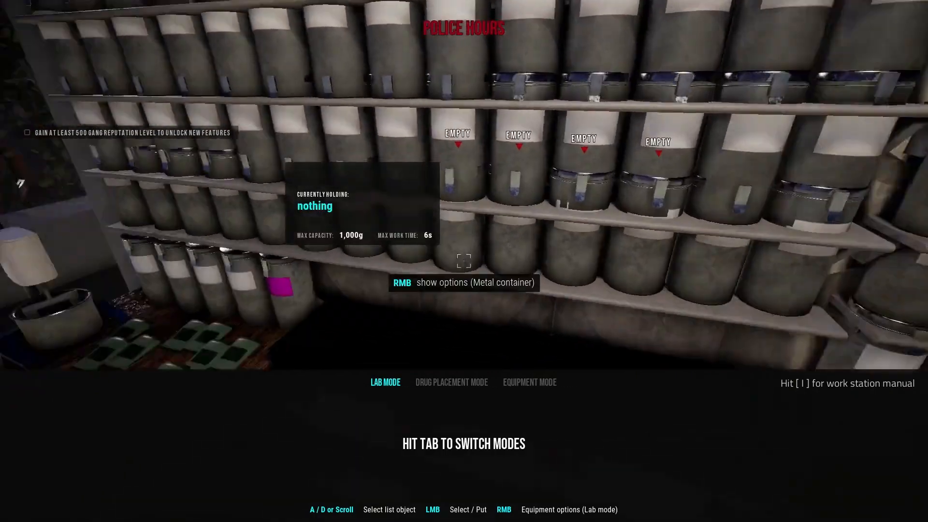
key(Escape)
key(f)
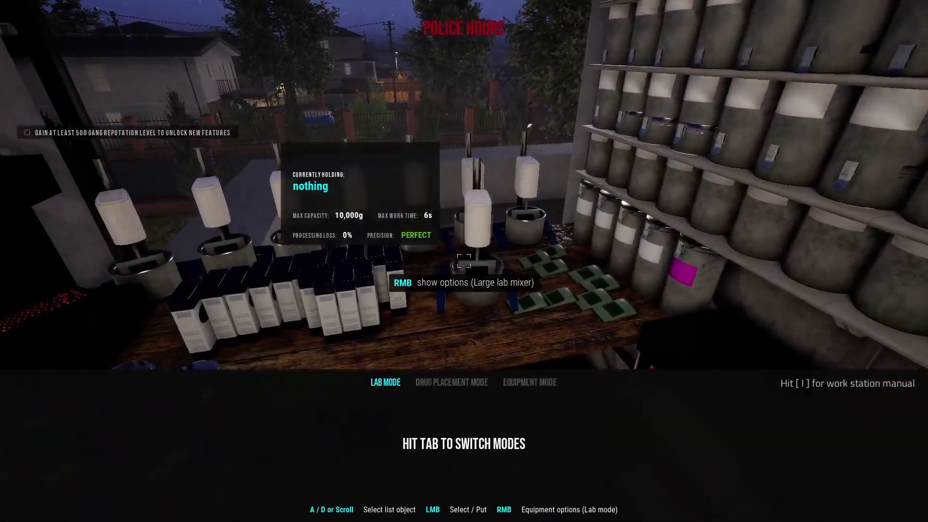
key(Escape)
key(f)
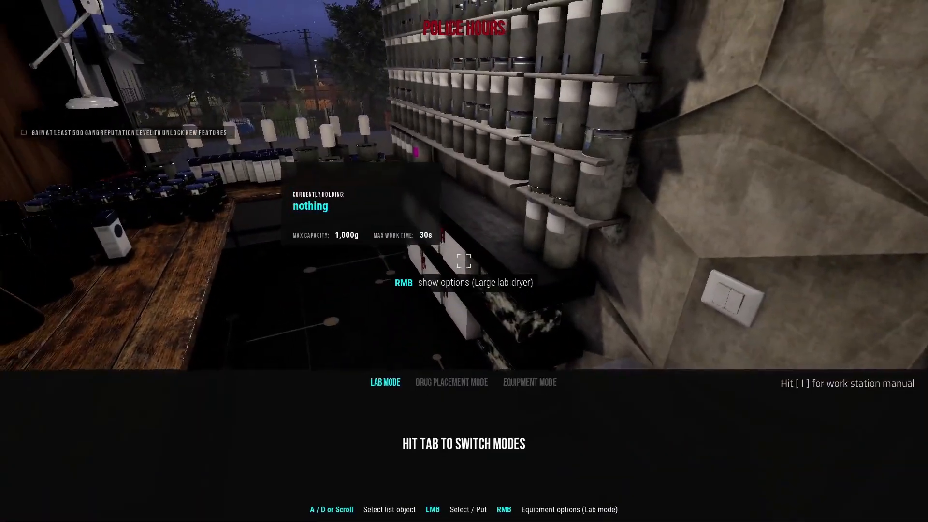
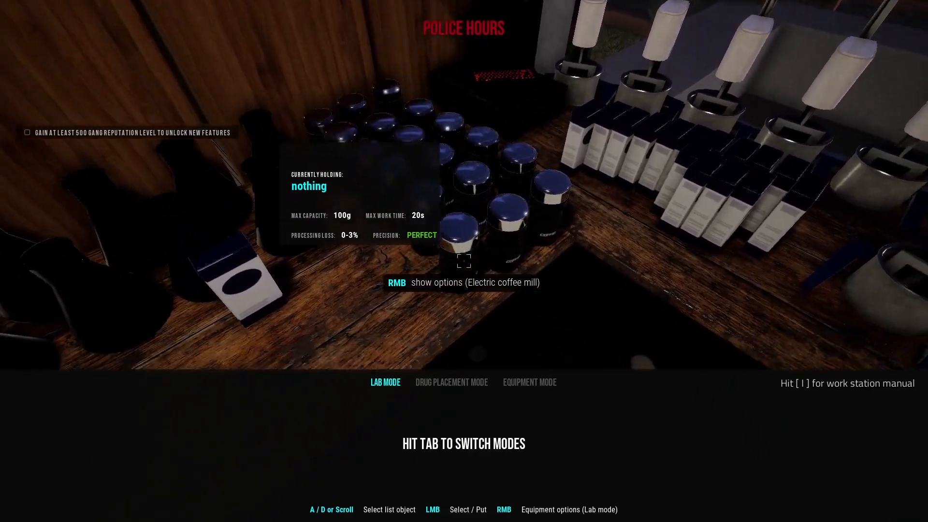
key(Escape)
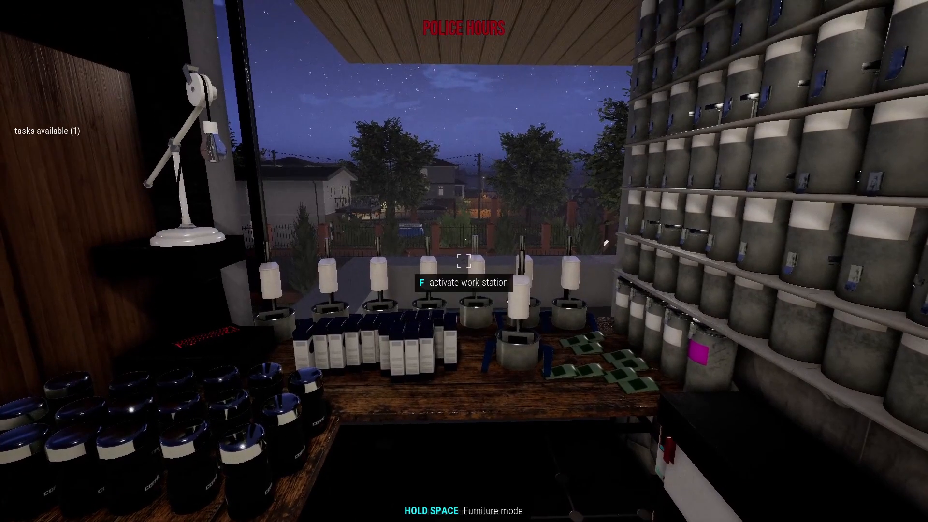
key(w)
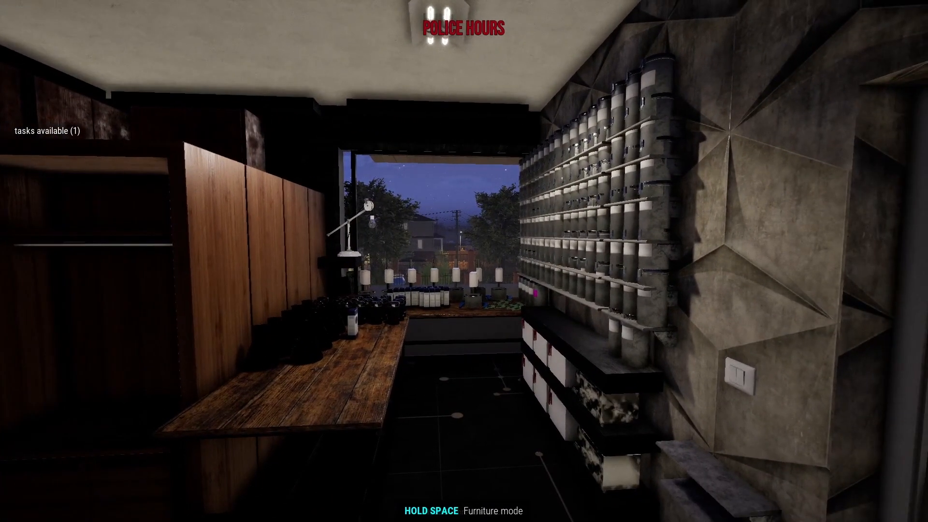
key(w)
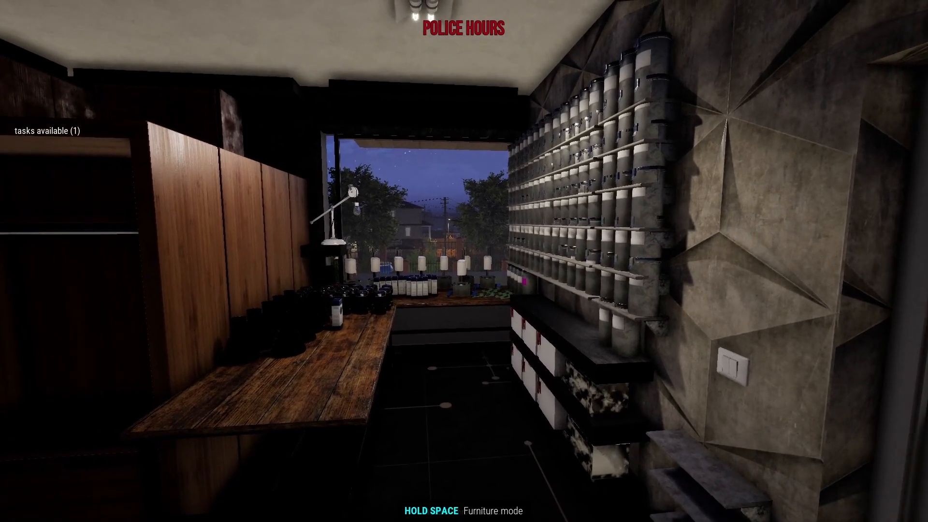
Pause the game, exit it to Steam and return to the Windows desktop
key(Escape)
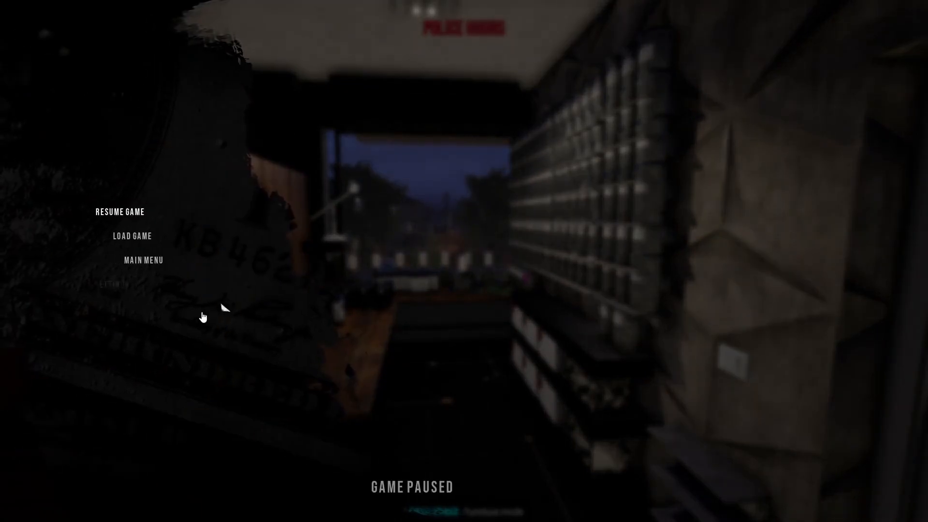
click(241, 328)
click(436, 296)
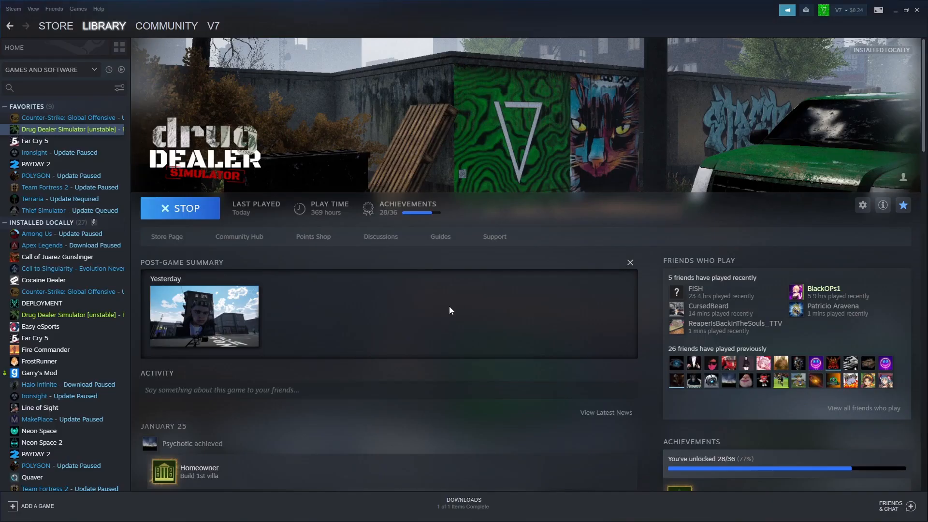
click(215, 322)
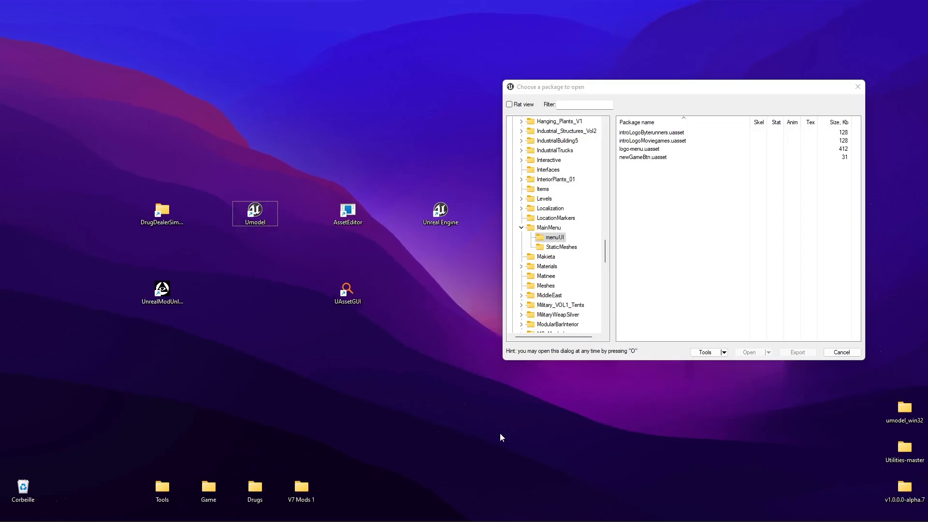
drag(483, 140, 100, 328)
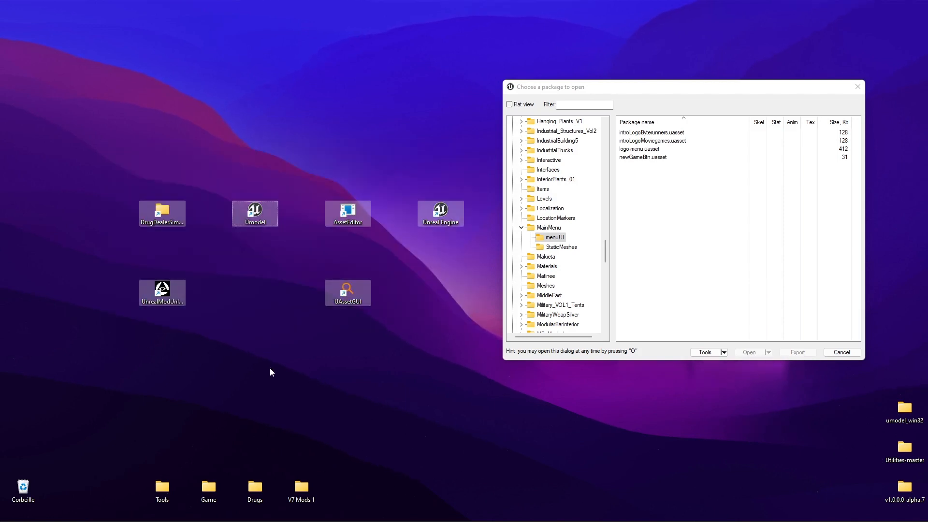
click(270, 368)
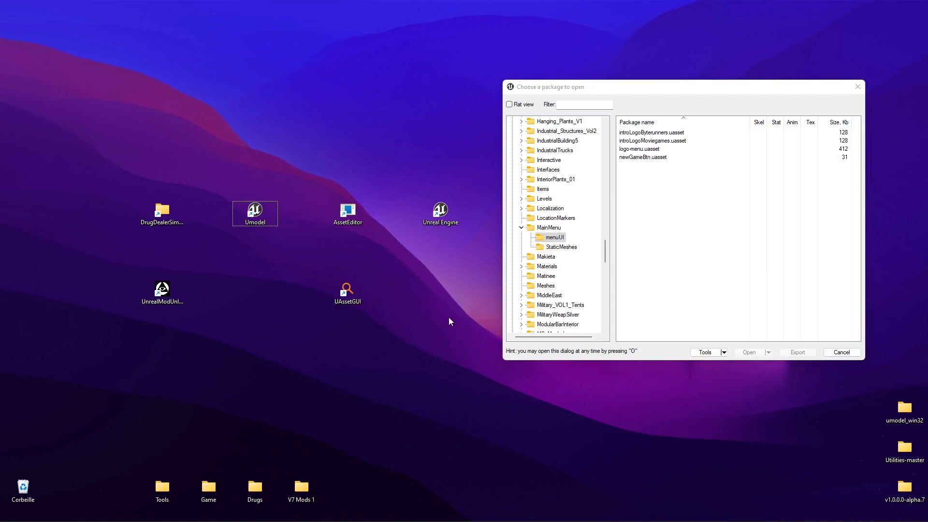
drag(474, 132, 349, 347)
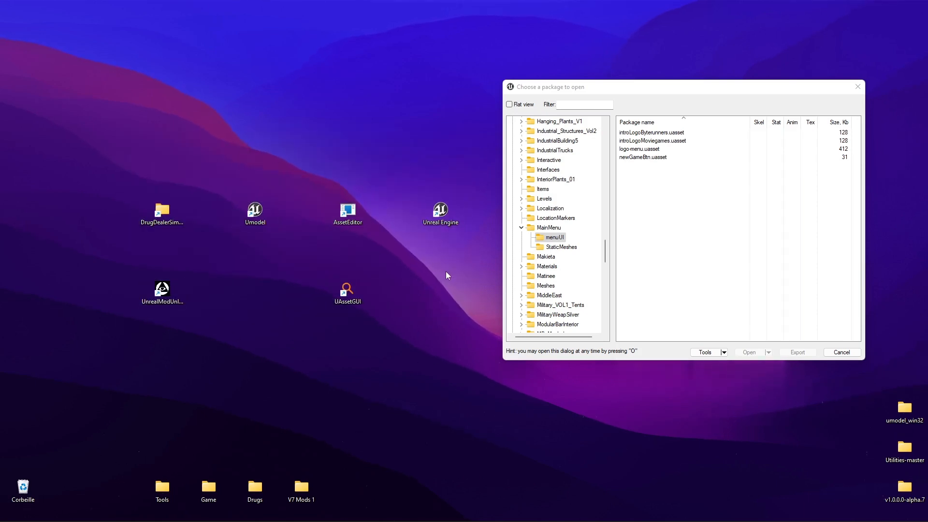
Launch Unreal Engine from its desktop shortcut
click(446, 213)
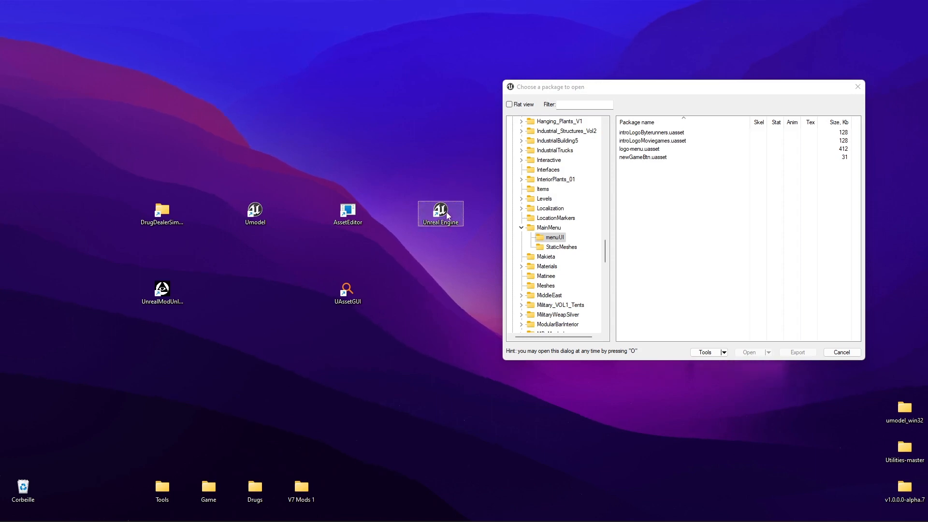
double_click(447, 214)
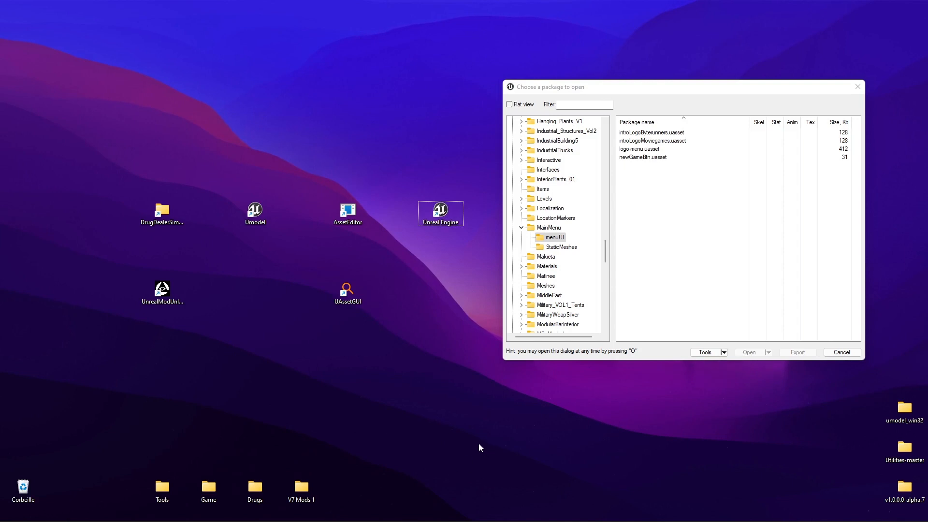
mouse_move(490, 518)
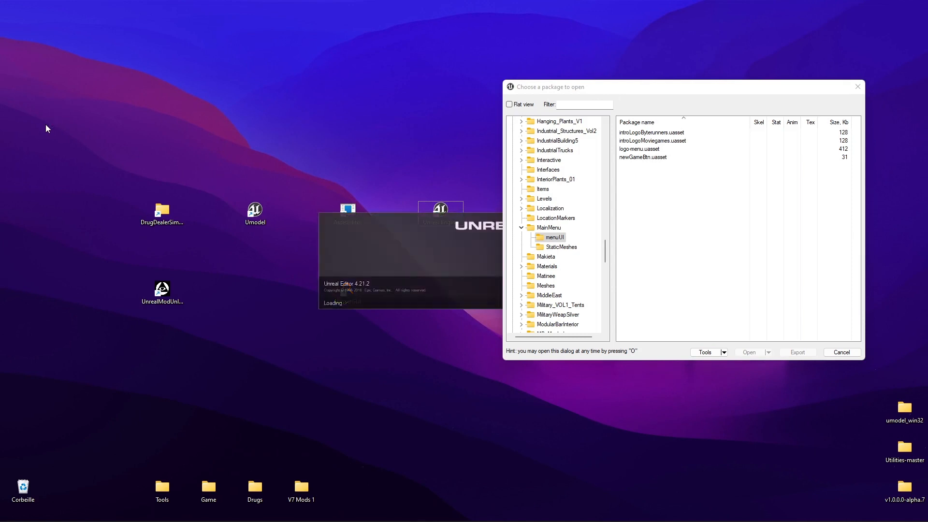
click(400, 271)
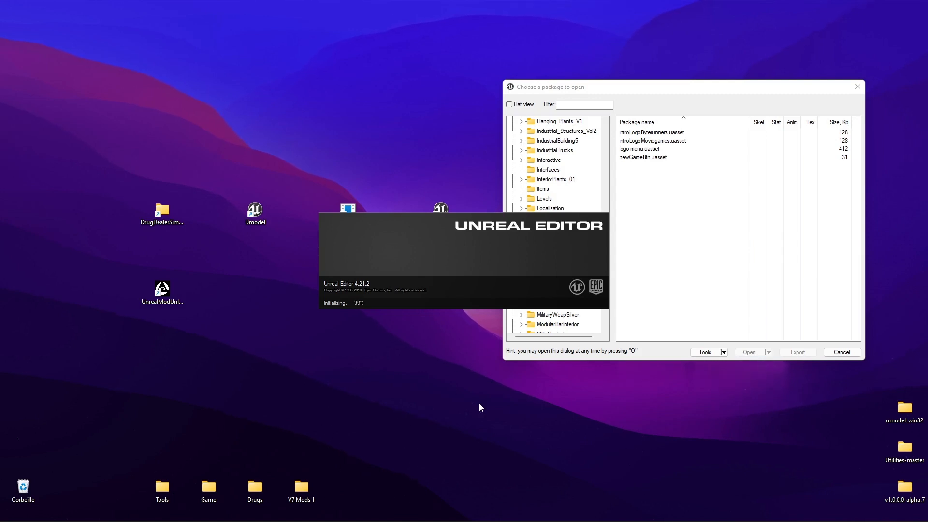
Switch to Umodel and look through the Game folder tree and the packages in its GUI folder
click(676, 222)
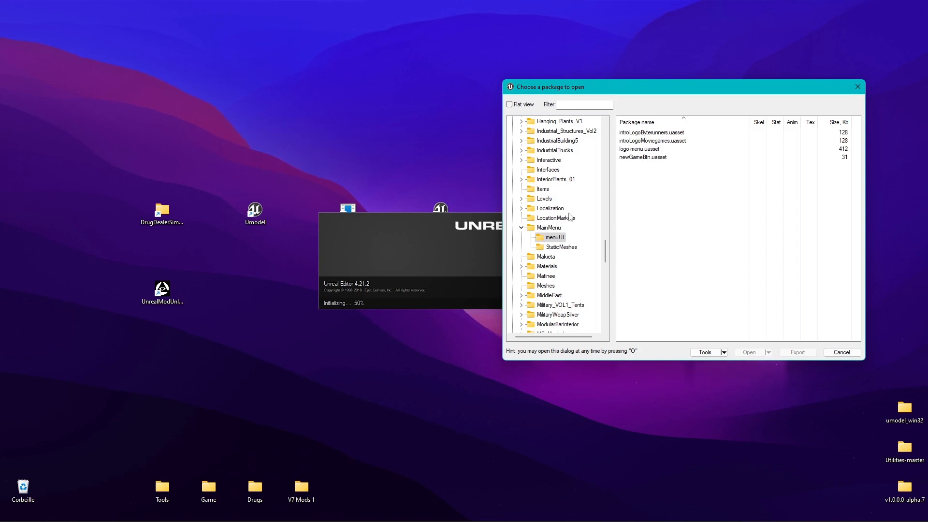
click(260, 211)
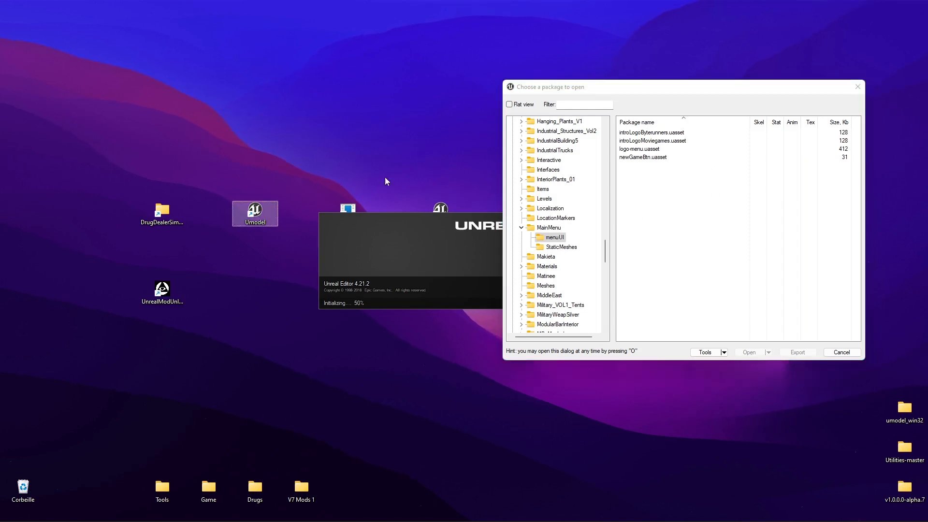
click(628, 193)
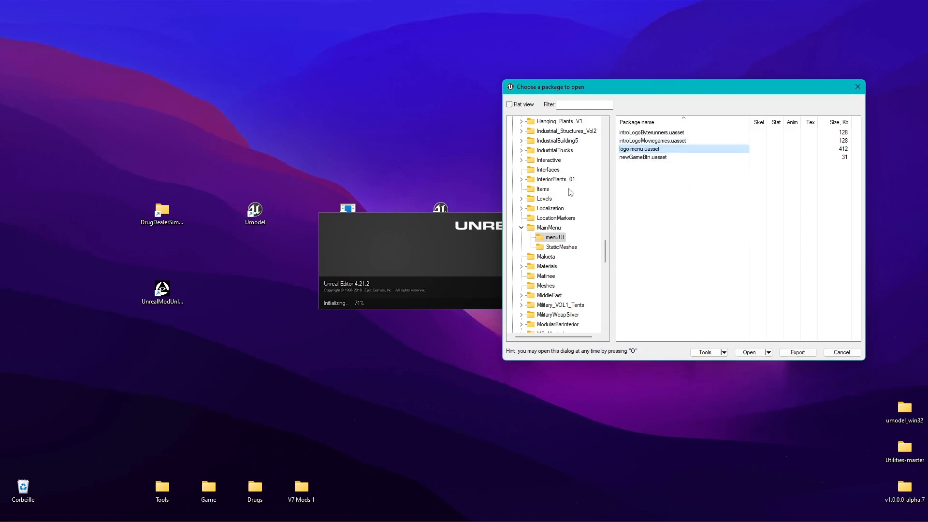
scroll(558, 225, up, 15)
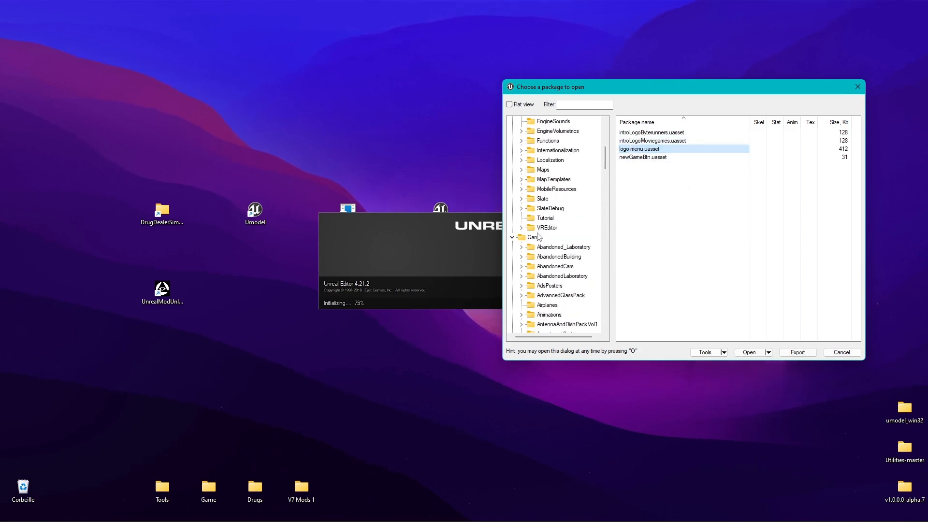
click(533, 236)
scroll(544, 203, down, 12)
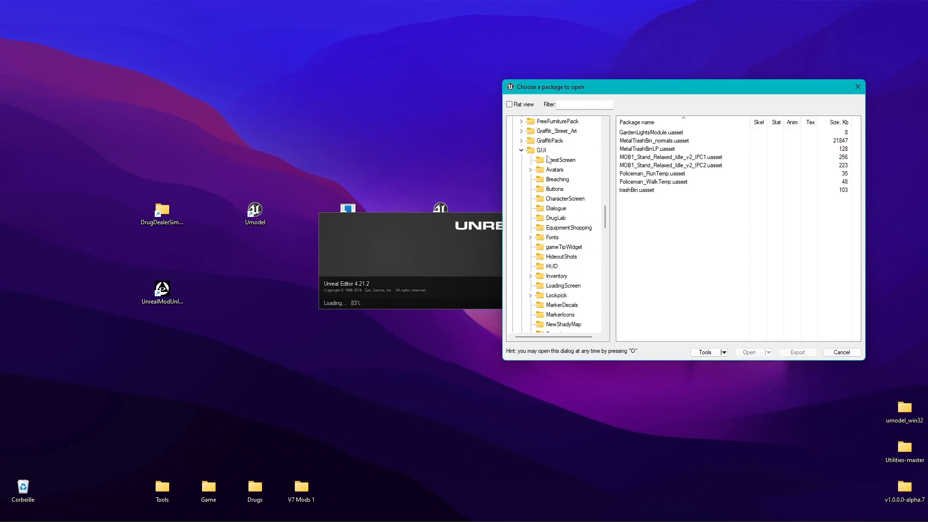
click(542, 151)
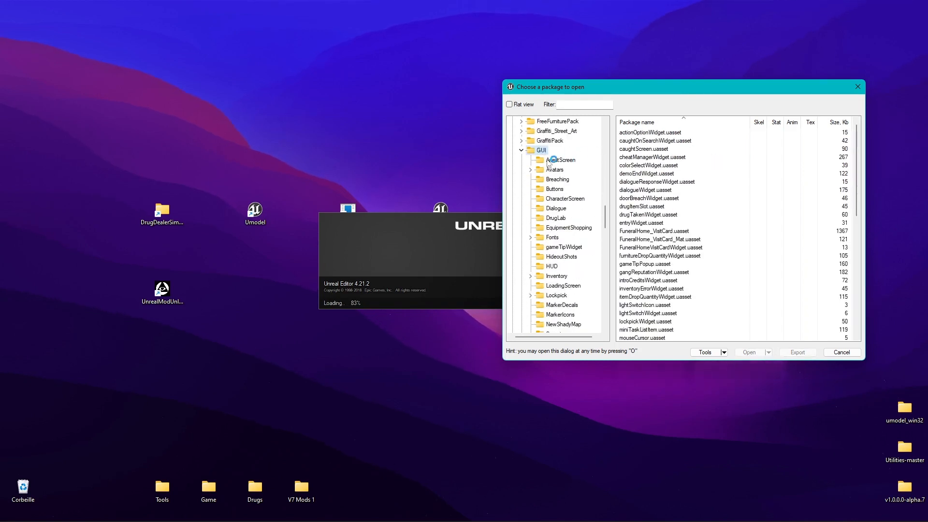
scroll(556, 160, down, 2)
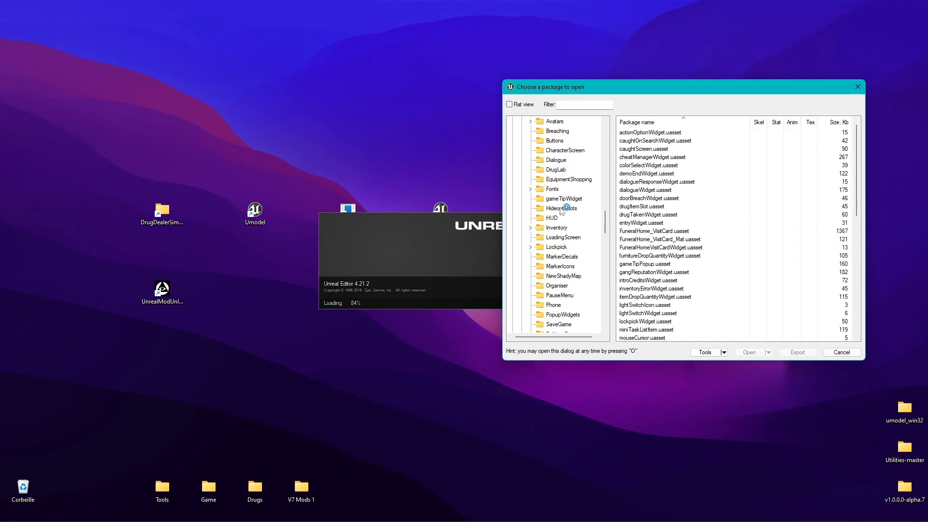
scroll(560, 209, down, 3)
scroll(558, 219, up, 5)
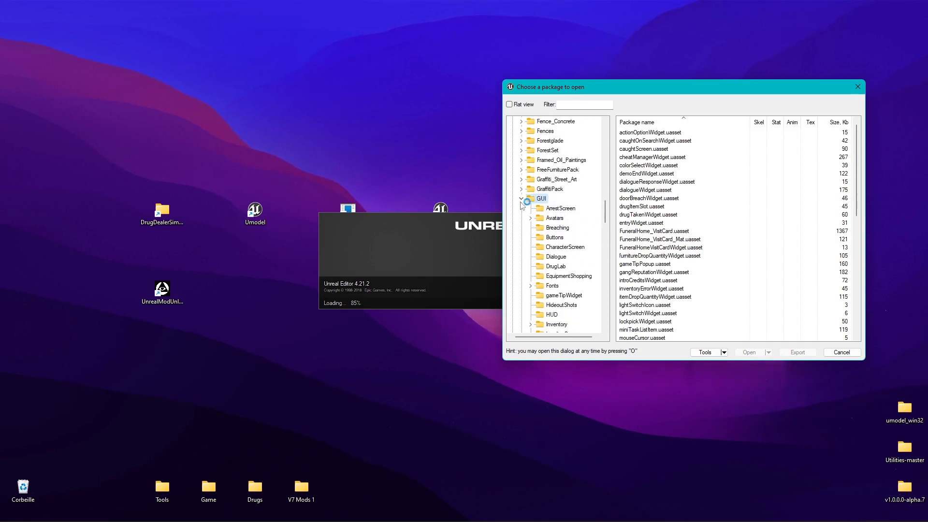
click(521, 198)
Save the folder packages of menuUI inside the MainMenu folder and confirm the export
scroll(544, 201, down, 2)
scroll(544, 200, down, 2)
click(546, 227)
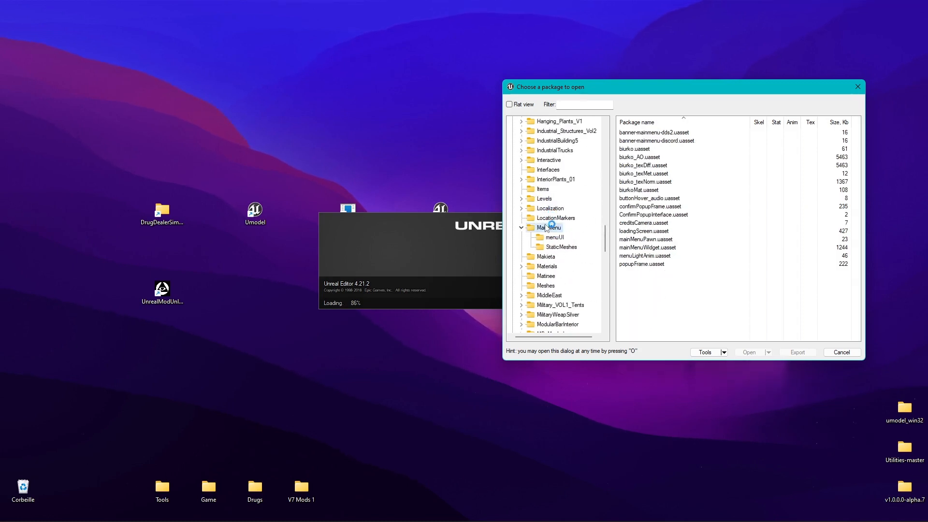
click(559, 238)
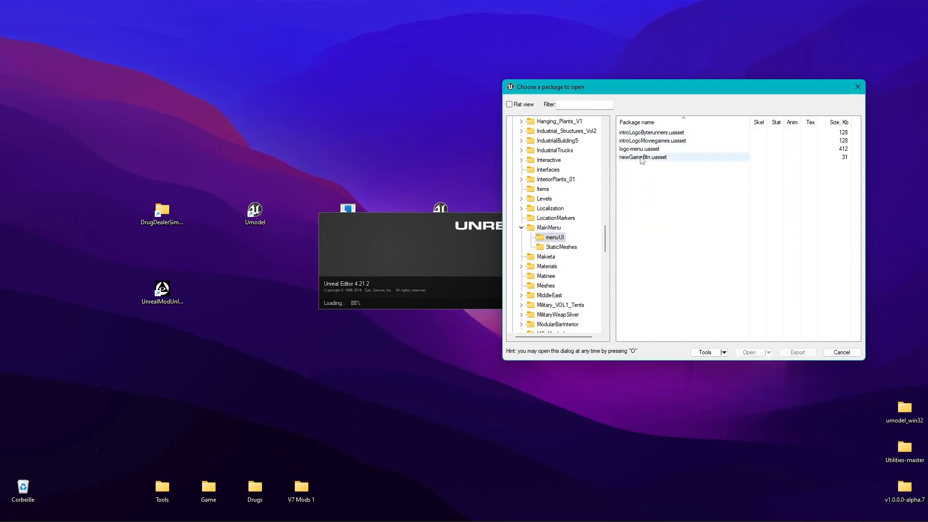
right_click(551, 241)
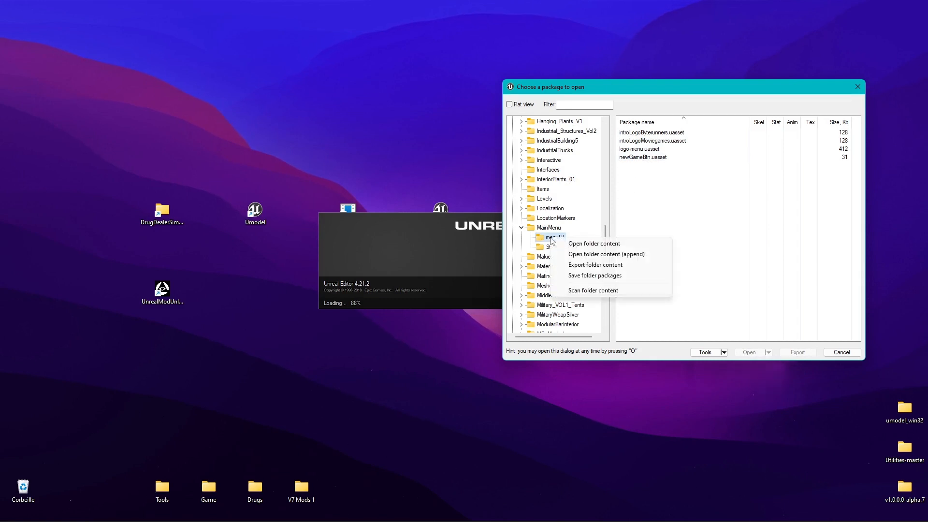
click(591, 276)
click(499, 306)
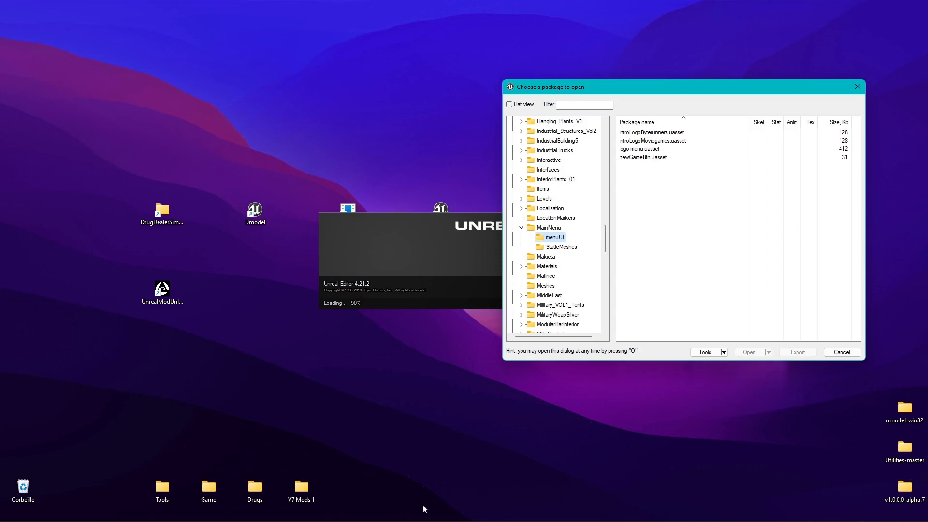
Switch to File Explorer and examine the exported uasset and uexp files in Exported Files > Game > MainMenu > menuUI
right_click(379, 511)
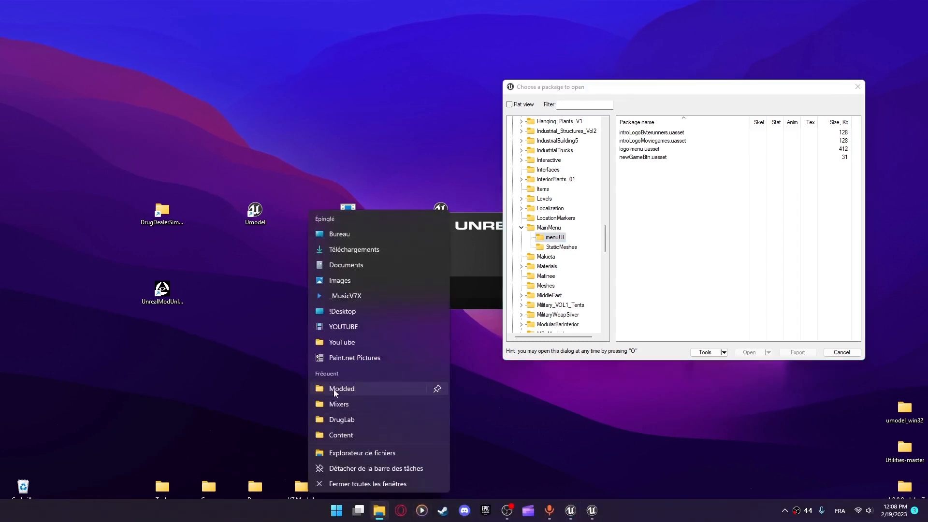
click(363, 453)
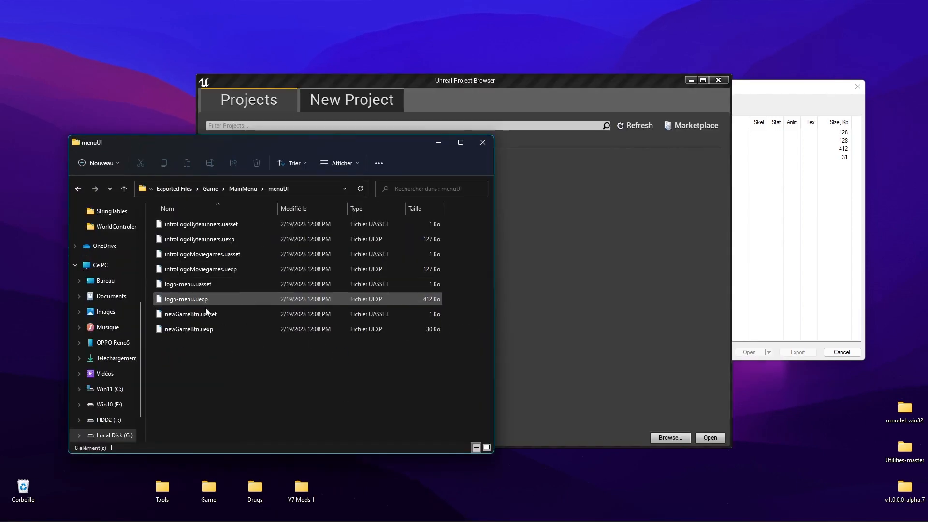
drag(222, 356, 187, 196)
click(243, 356)
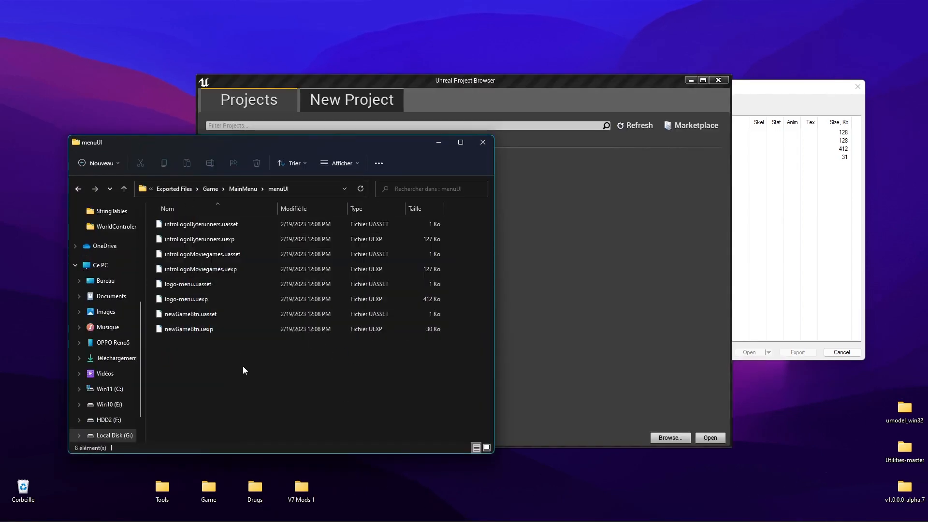
drag(246, 376, 180, 210)
click(253, 380)
drag(254, 382, 199, 208)
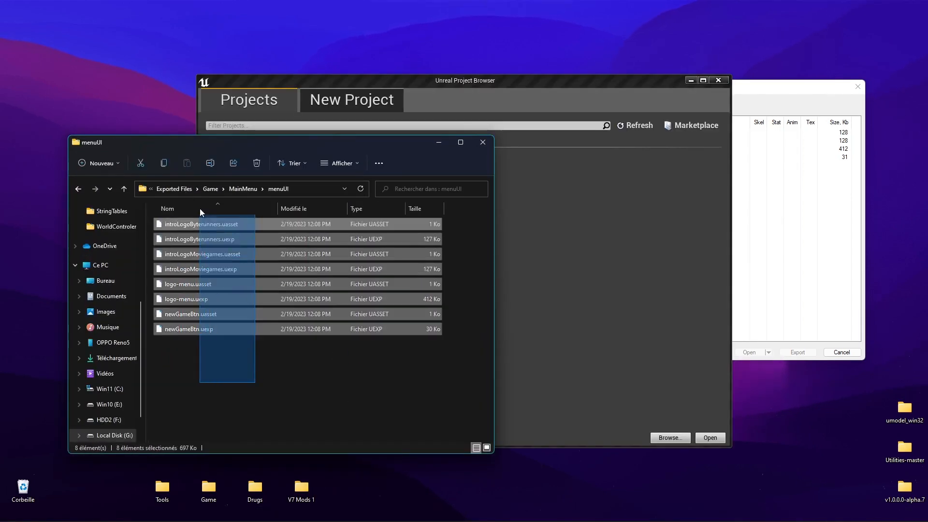
click(431, 337)
click(779, 239)
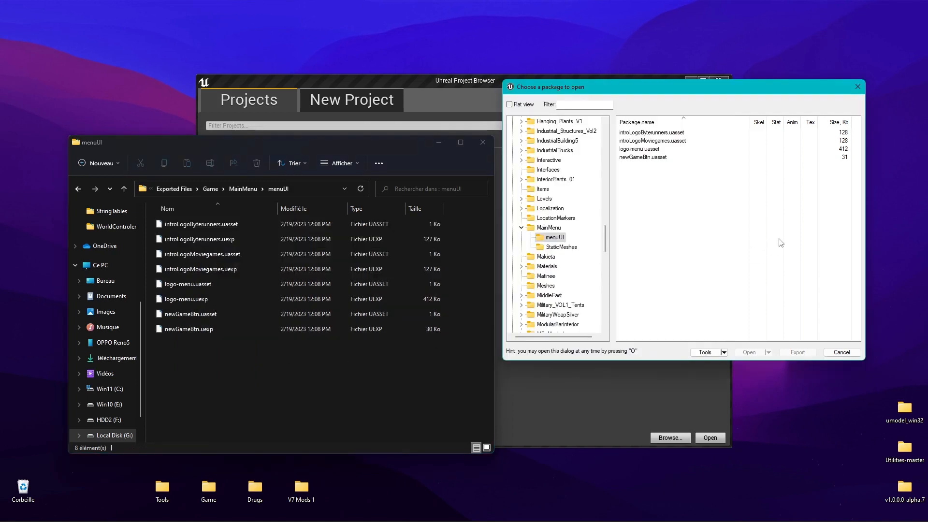
Export the contents of the menuUI folder in Umodel to G:\dds export\Tutorial mod with TGA textures
right_click(560, 239)
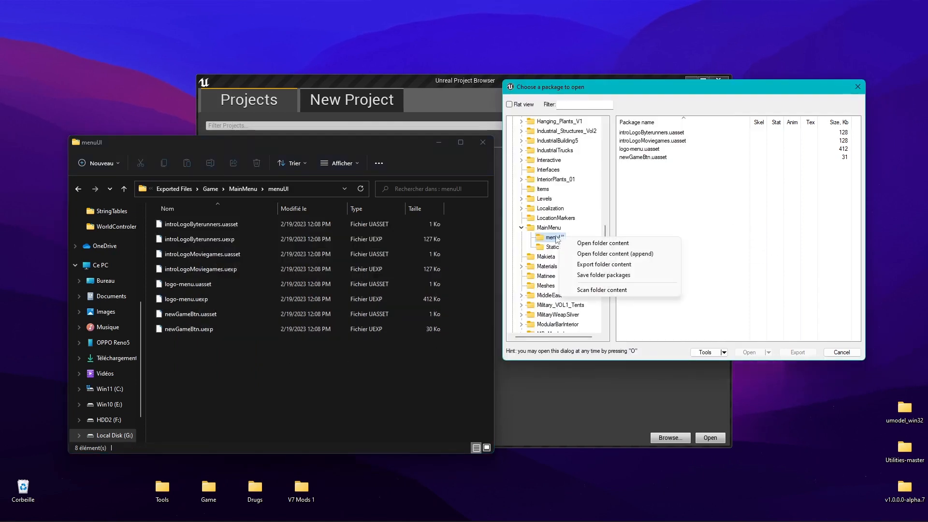
click(587, 264)
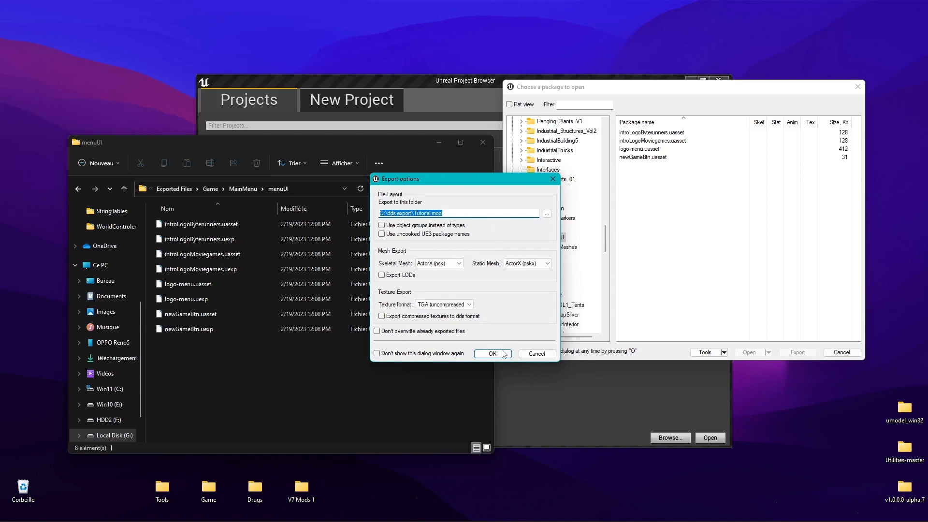
click(503, 354)
Look for the new export in File Explorer, then check the destination folder in Umodel's export options and cancel
click(335, 383)
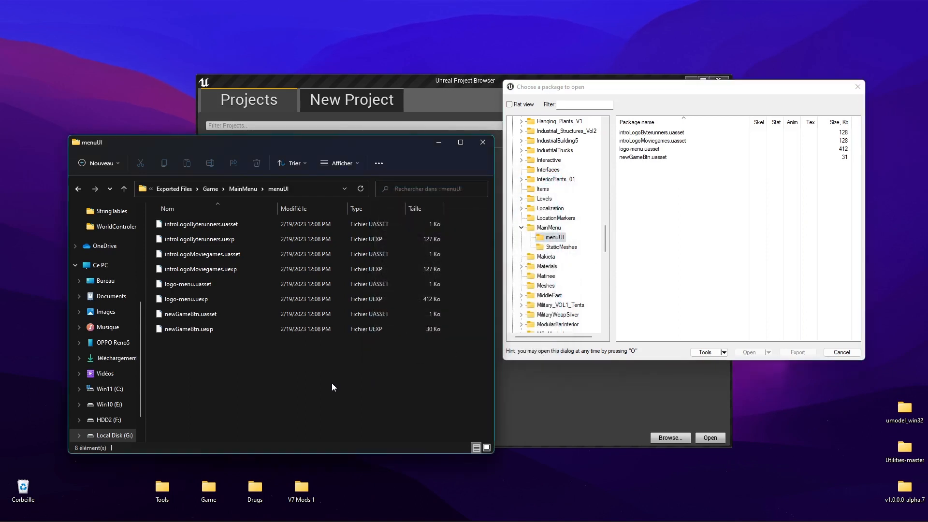
key(BackSpace)
double_click(200, 223)
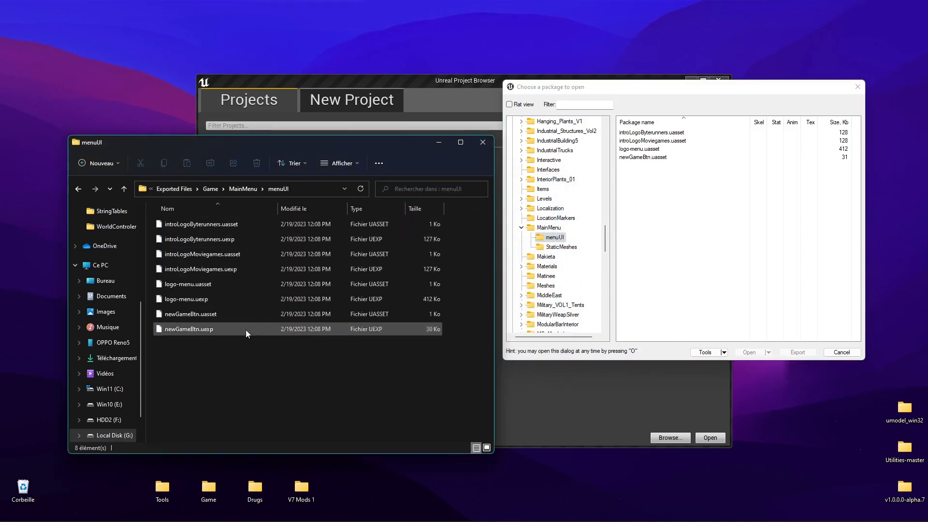
click(555, 238)
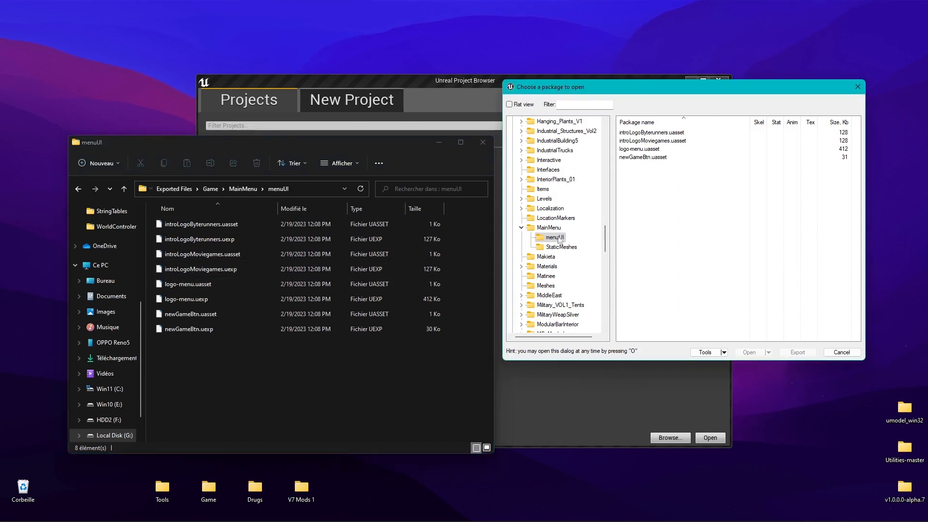
right_click(556, 238)
click(590, 266)
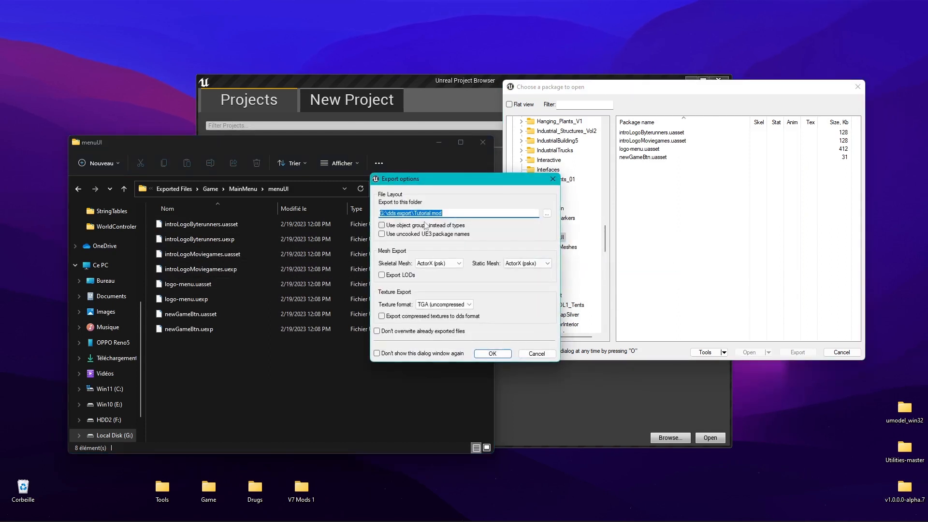
click(541, 356)
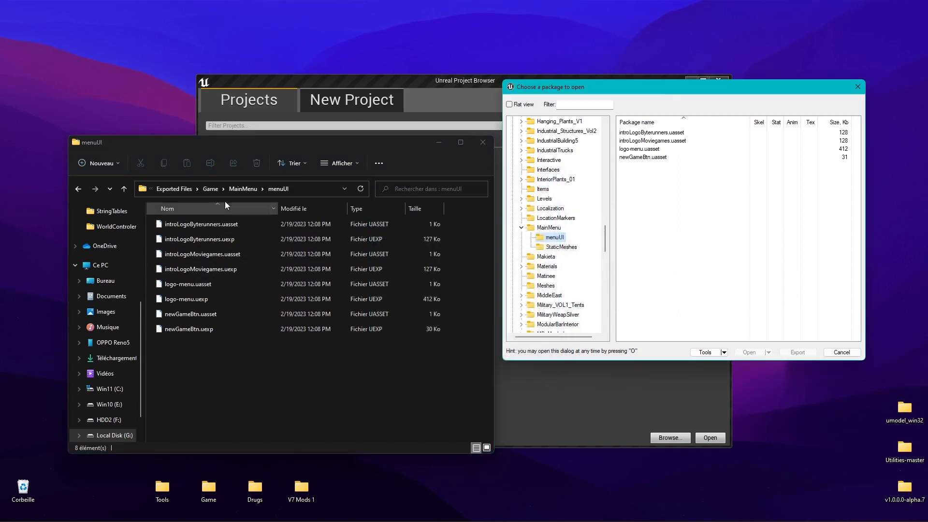
Examine the exported images in dds export > Tutorial mod > Game > MainMenu > menuUI, including logo-menu, and go back to the Tutorial mod folder
click(174, 189)
click(203, 189)
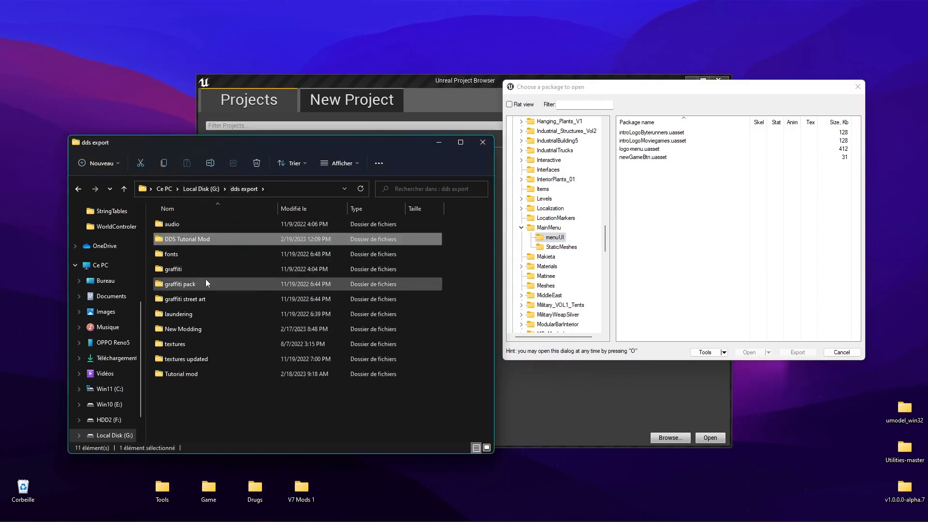
double_click(205, 280)
drag(234, 428, 194, 222)
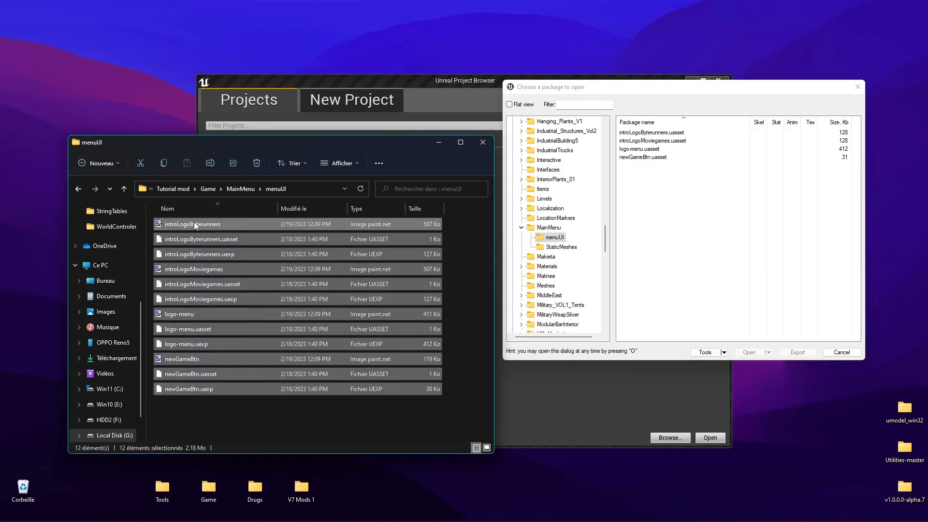
click(186, 314)
double_click(187, 315)
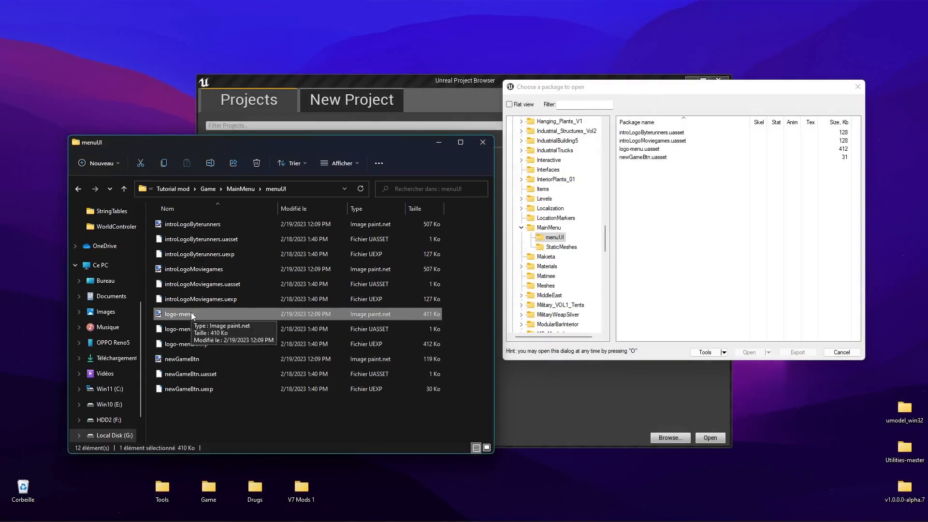
key(alt+Left)
key(alt+Left)
key(alt+Left)
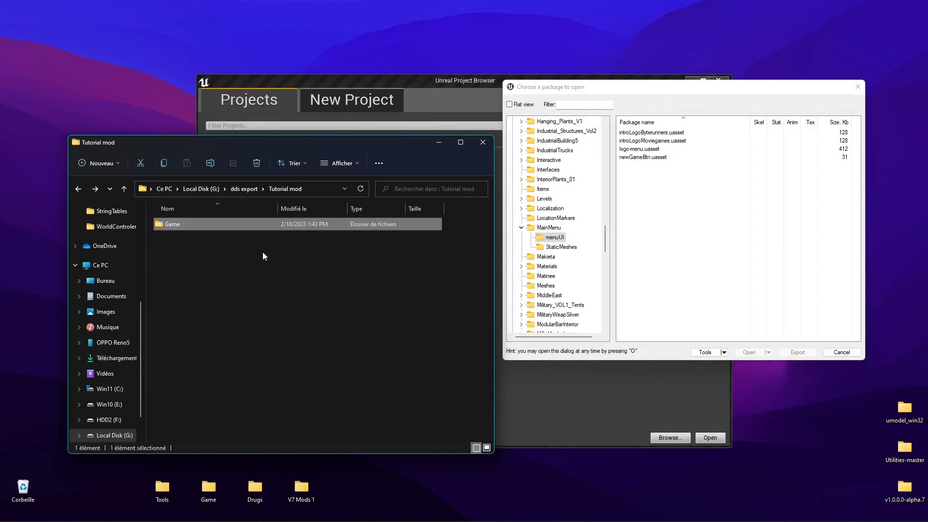
Open the menuUI folder in DDS Tutorial Mod > Exported Files > Game > MainMenu and select introLogoByterunners.uasset
click(435, 94)
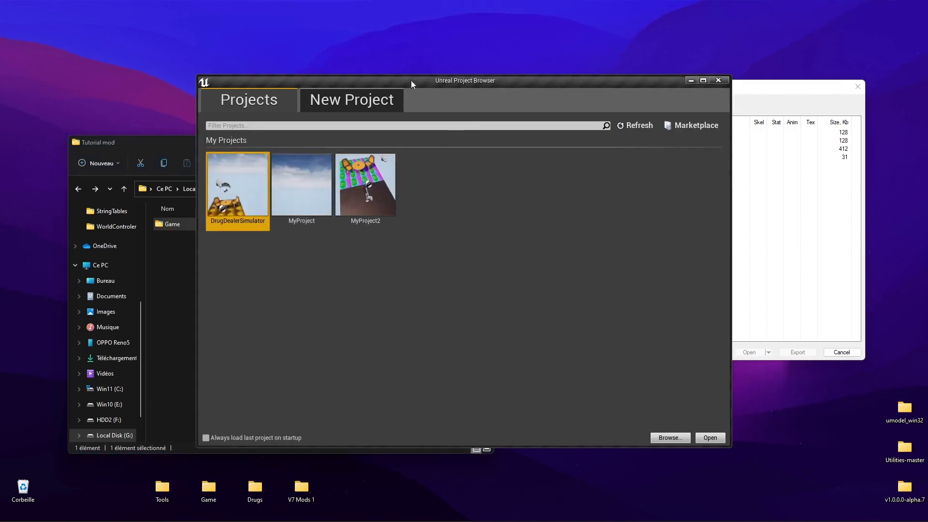
click(172, 144)
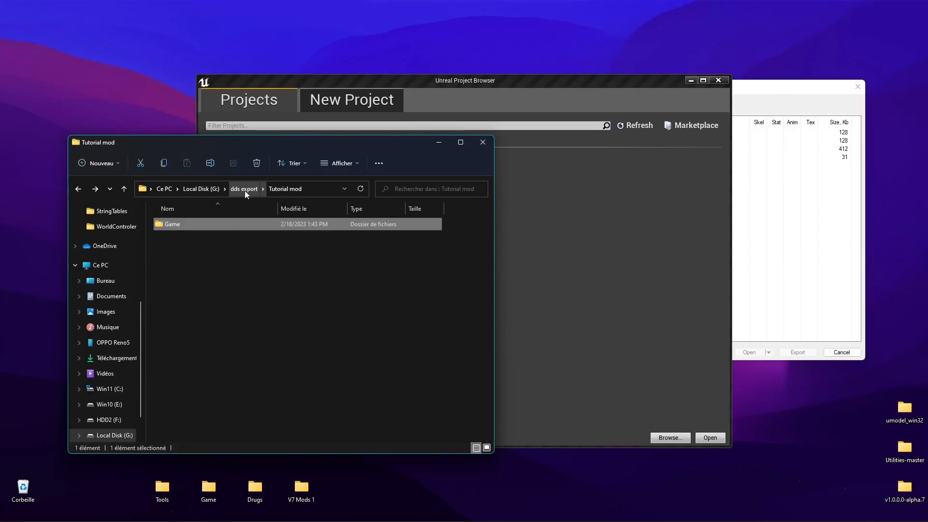
click(245, 188)
double_click(181, 244)
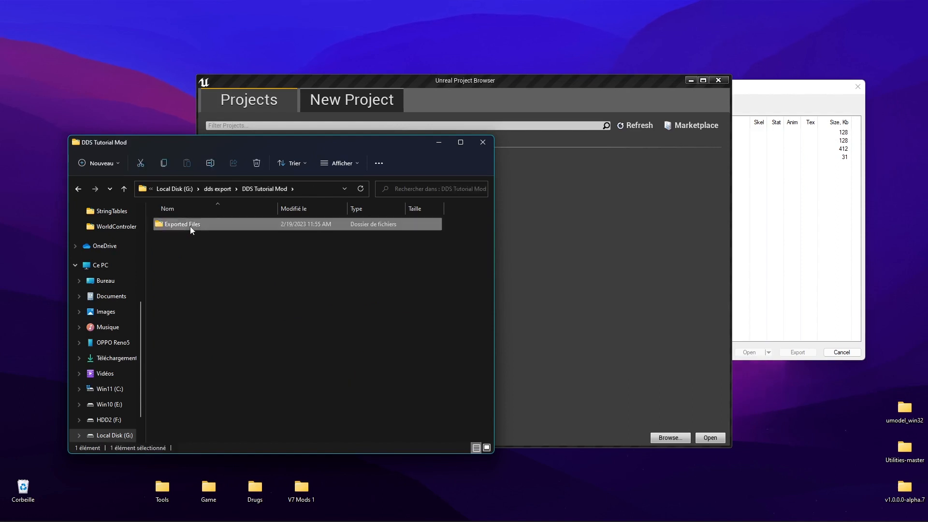
double_click(190, 226)
double_click(179, 223)
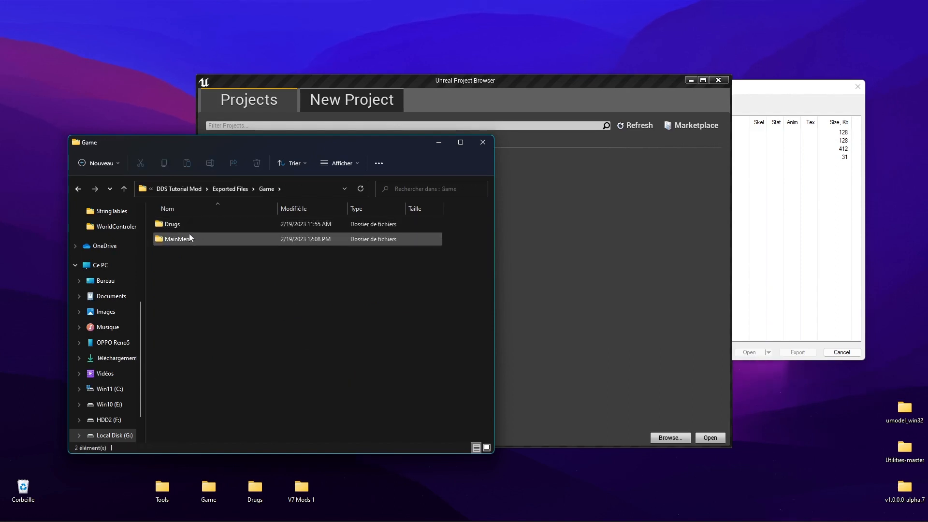
click(189, 240)
double_click(189, 240)
double_click(194, 226)
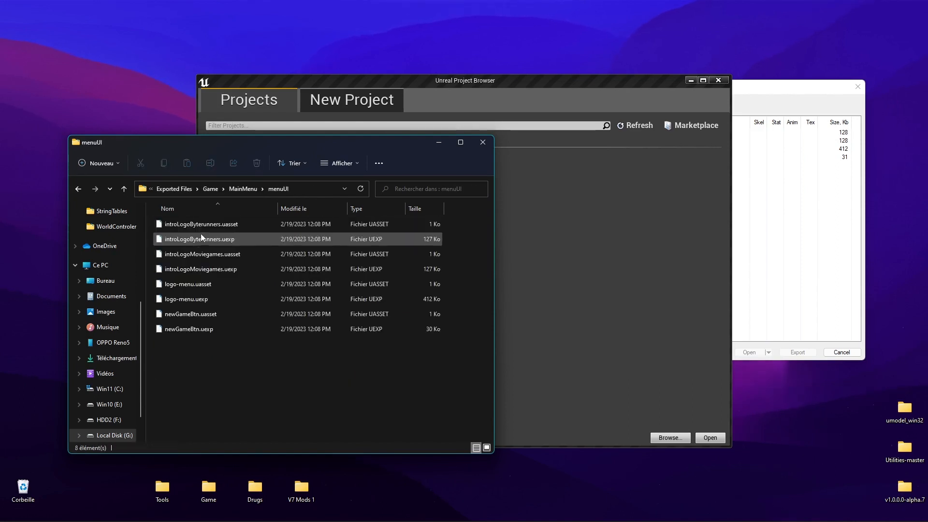
click(224, 227)
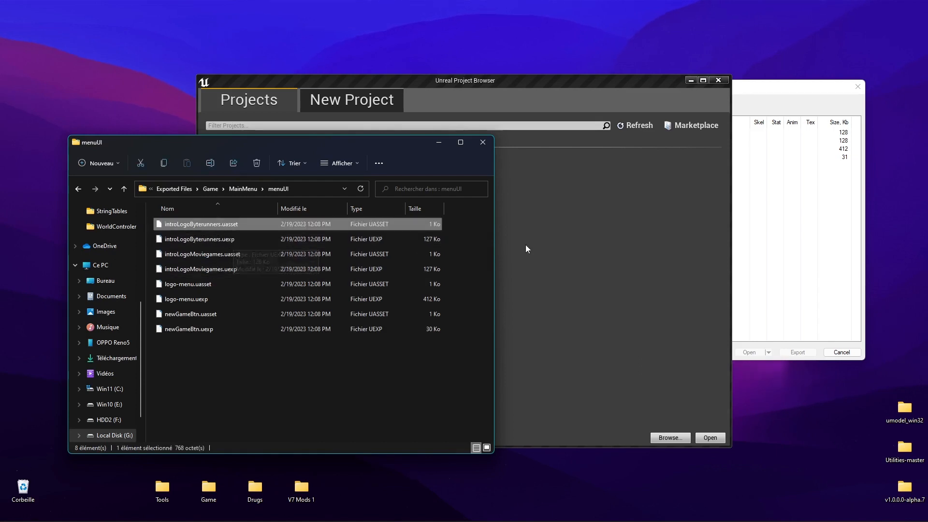
Create a Blank Blueprint project named MyProject3 with starter content in F:\Documents\Unreal Projects
click(540, 227)
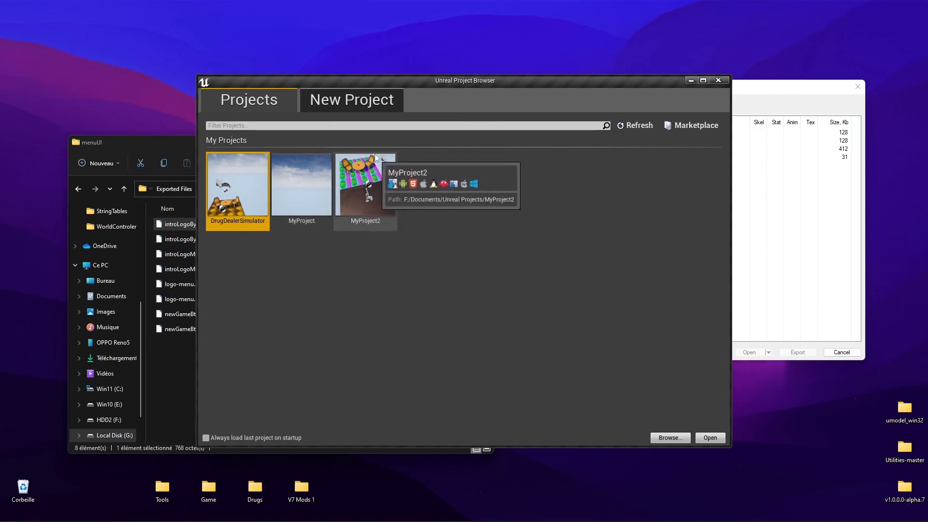
click(324, 93)
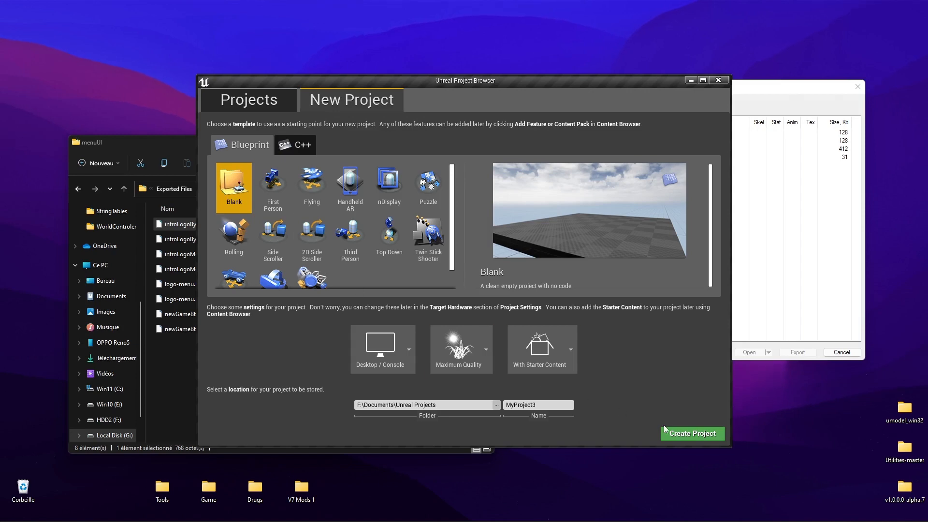
click(543, 404)
click(700, 436)
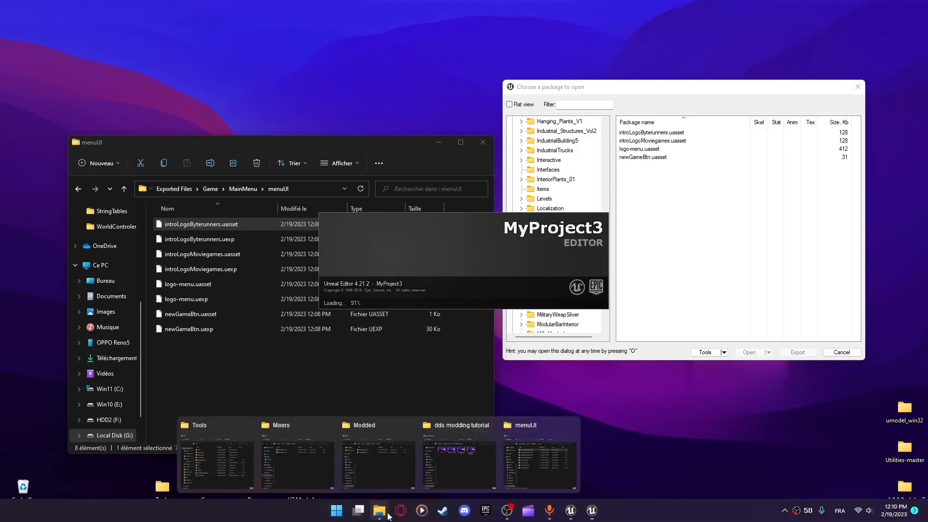
In a new File Explorer window, search for "profile picture" and copy V7 DDS YT Profile Picture v2 1 into the menuUI folder
right_click(379, 510)
click(347, 451)
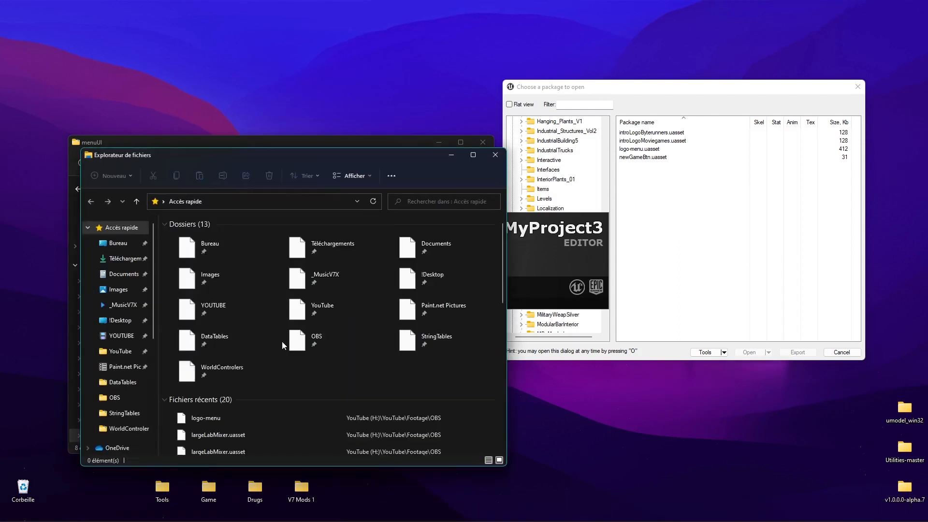
drag(217, 153, 490, 141)
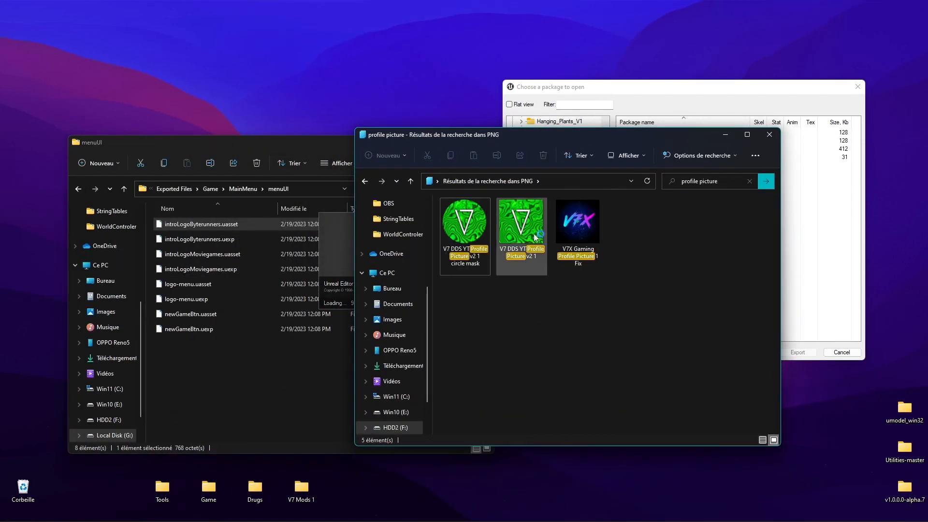
click(535, 237)
drag(530, 235, 234, 361)
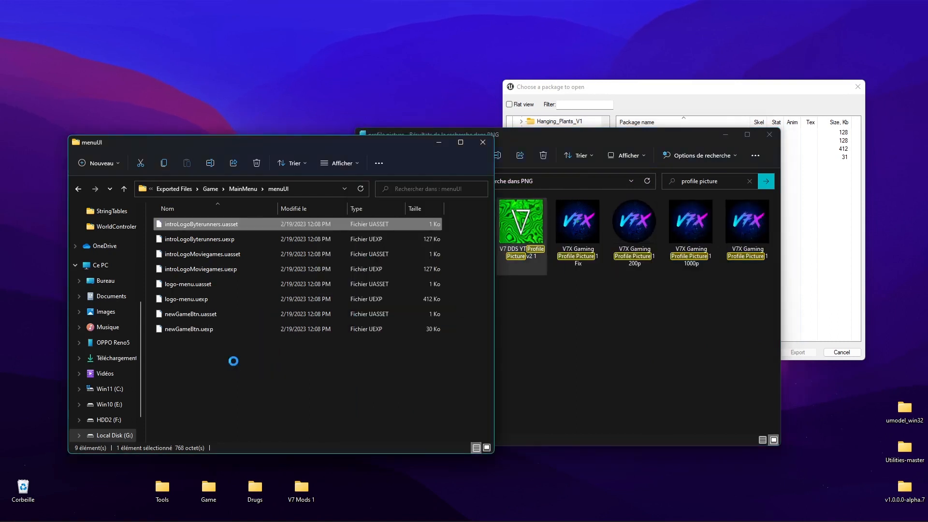
click(208, 363)
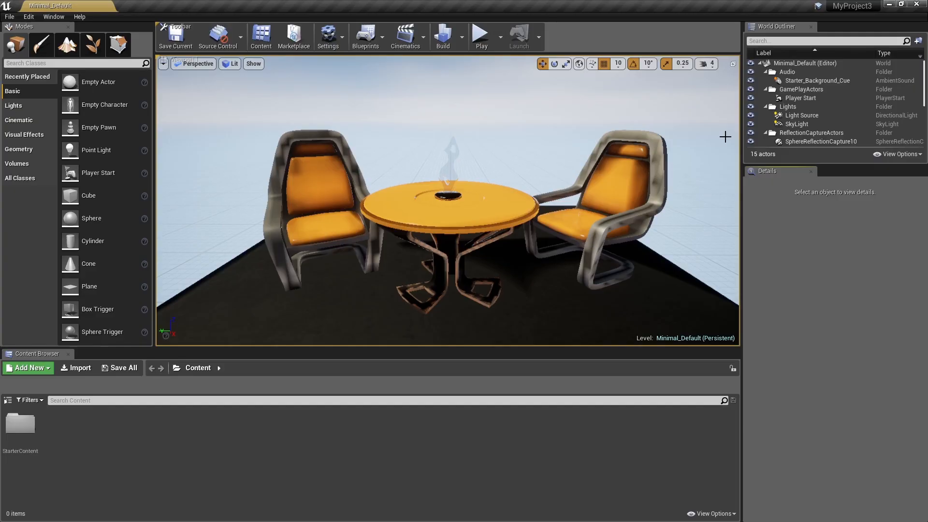
click(473, 142)
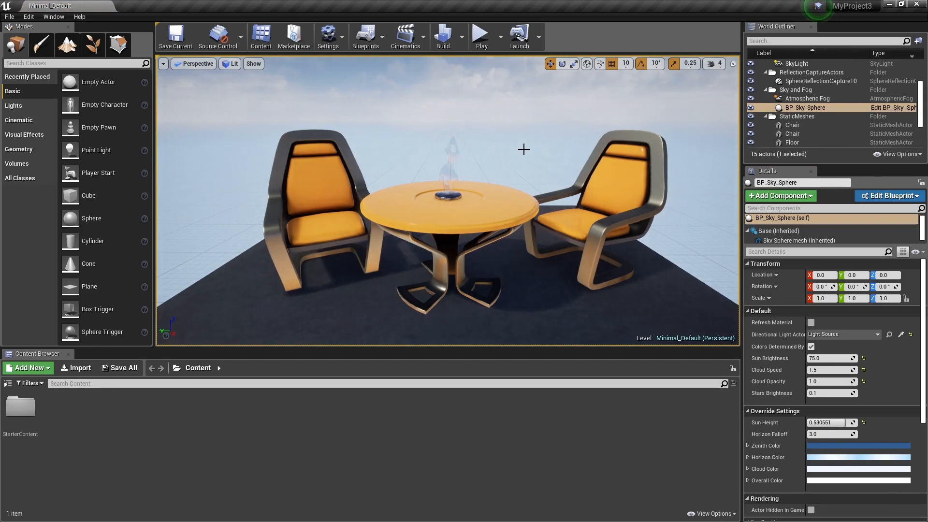
right_drag(607, 169, 633, 181)
key(s)
key(w)
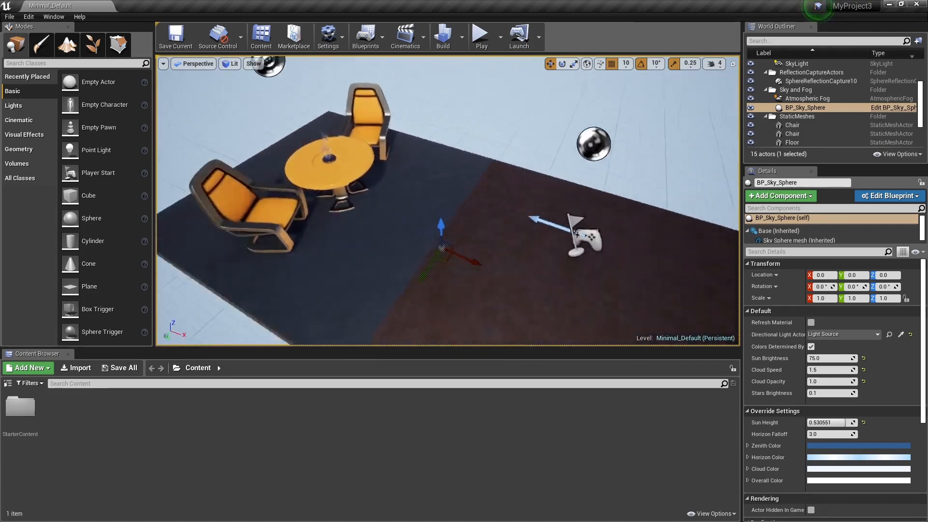
right_drag(382, 276, 382, 284)
key(s)
Import the V7 DDS YT Profile Picture v2 1 image from File Explorer into MyProject3's Content folder
key(super)
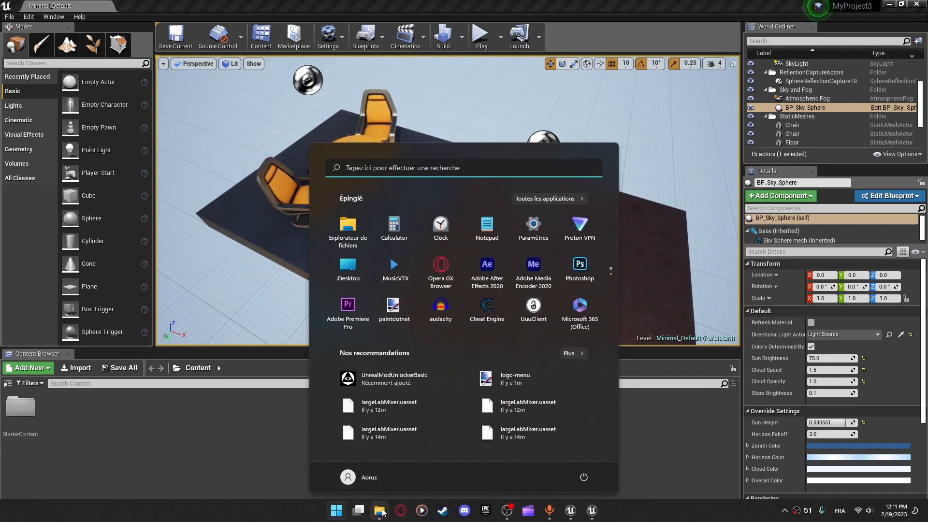
click(548, 508)
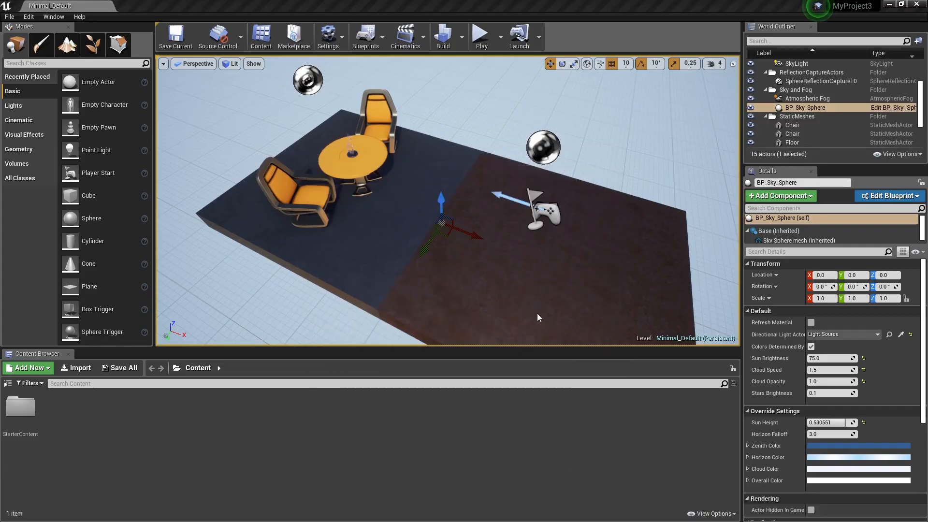
key(alt+Tab)
click(586, 104)
drag(524, 227, 170, 430)
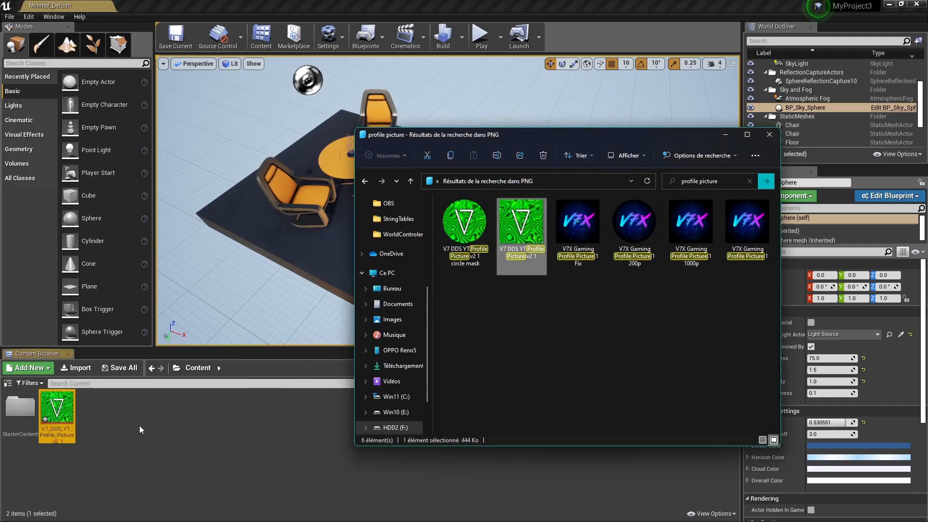
click(139, 425)
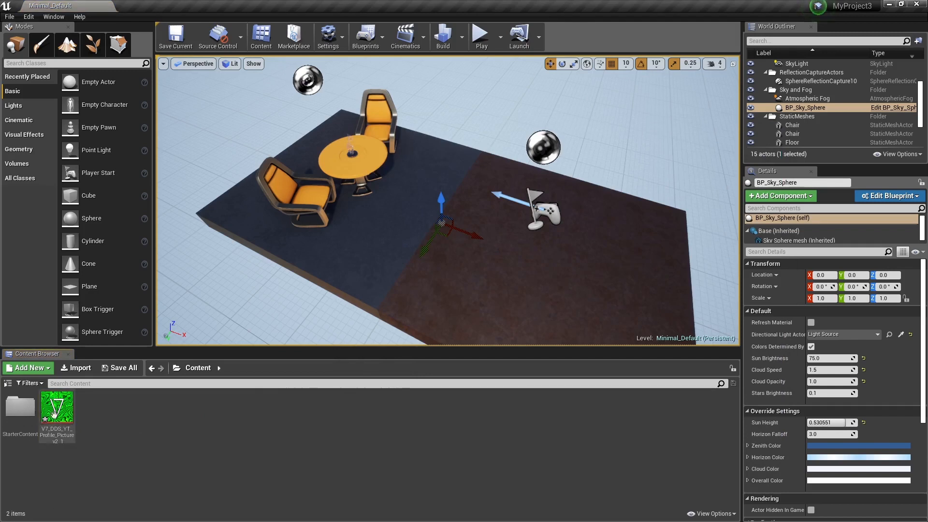
Save the imported V7_DDS_YT_Profile_Picture_v2_1 texture and cook the project's content for Windows
click(123, 369)
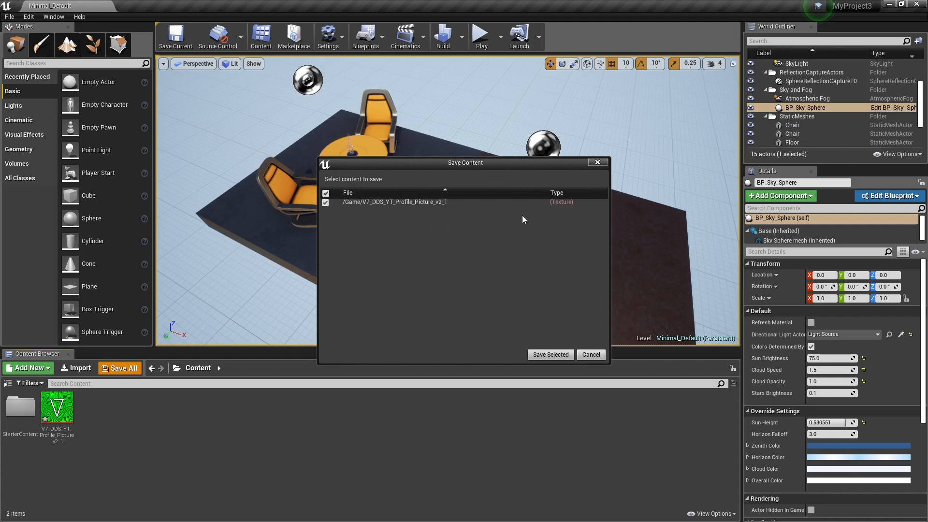
click(554, 354)
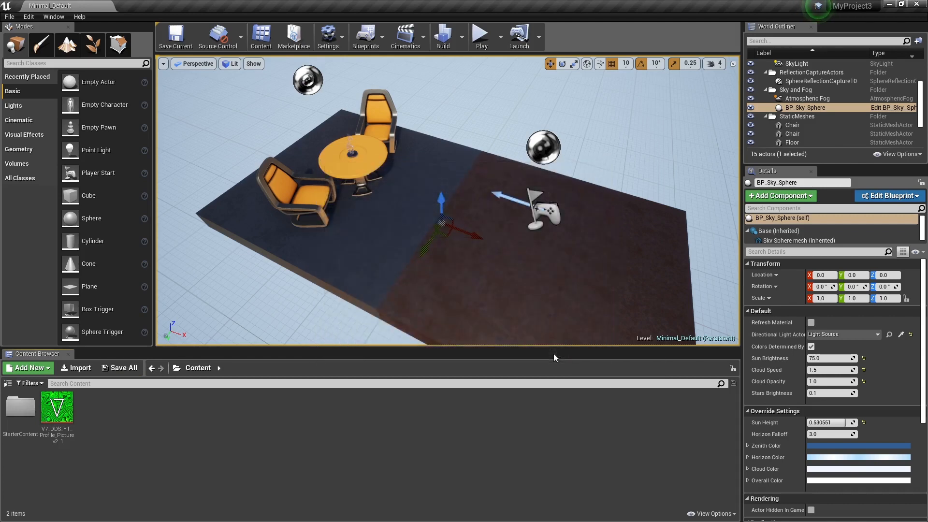
click(12, 17)
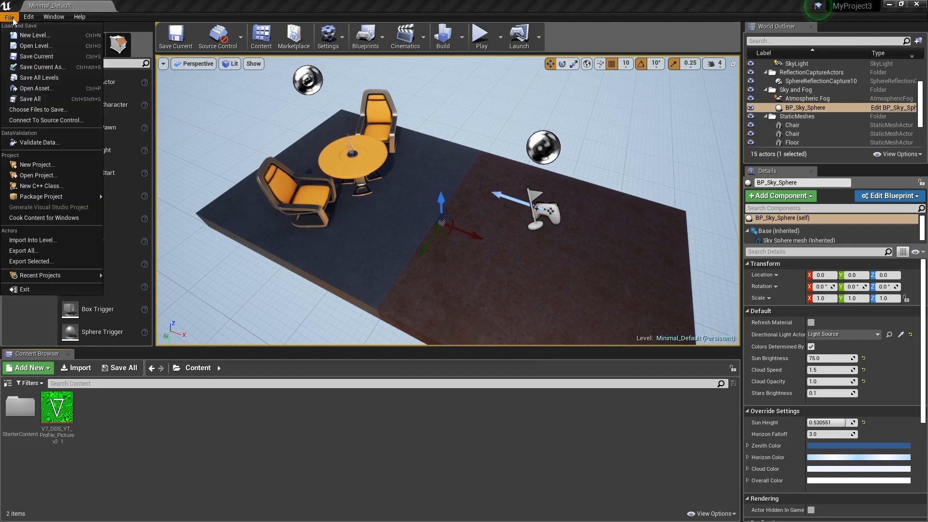
click(44, 219)
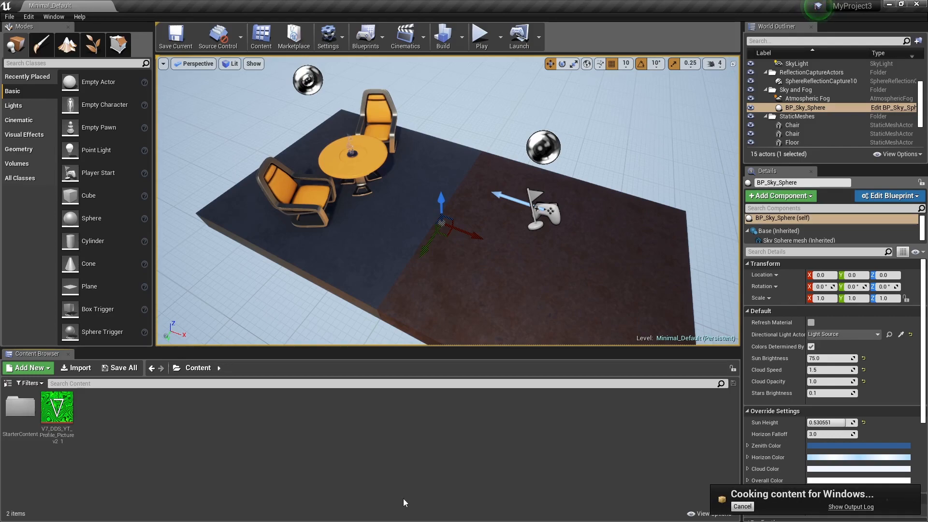
Open a new File Explorer window and go to the Unreal Projects folder in Documents
key(super)
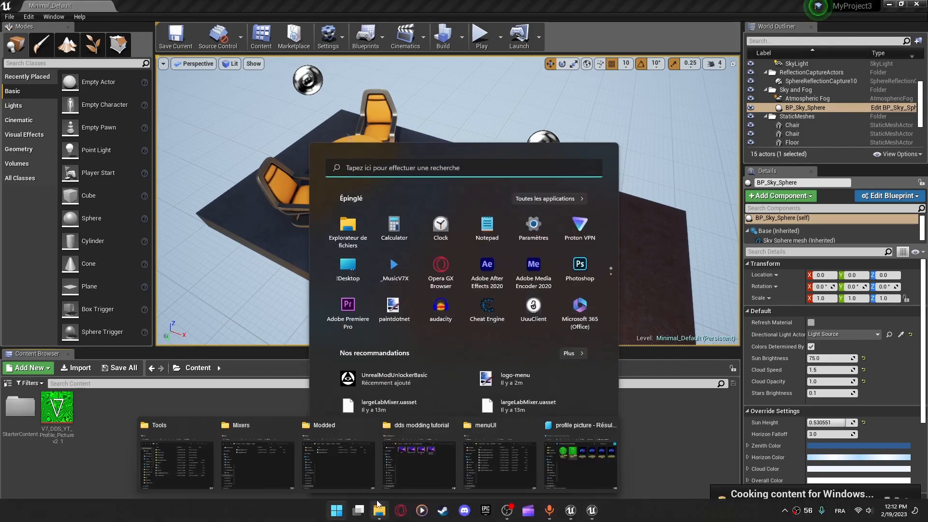
right_click(379, 507)
click(373, 456)
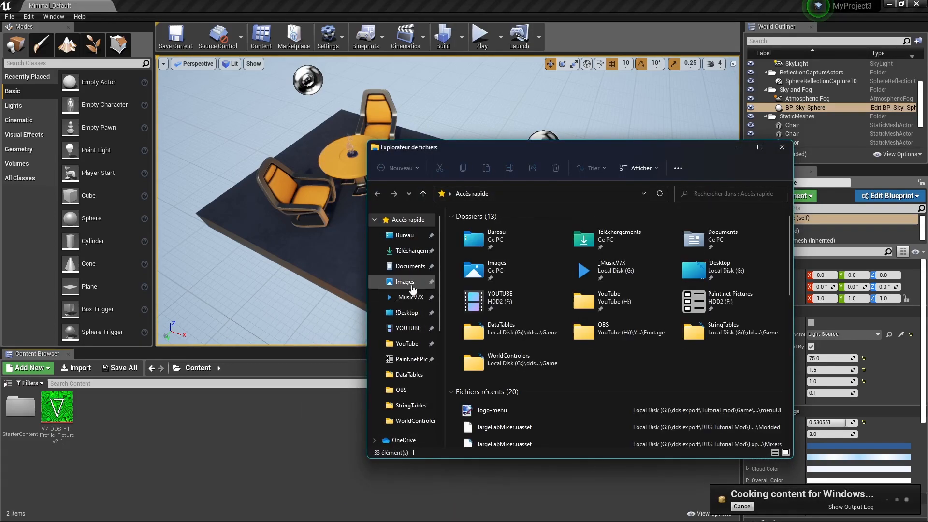
click(406, 271)
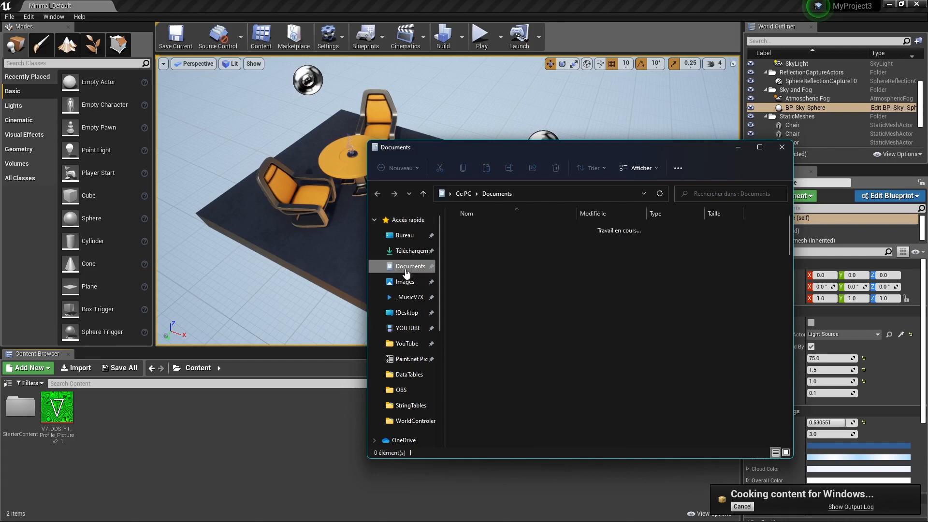
scroll(499, 305, down, 10)
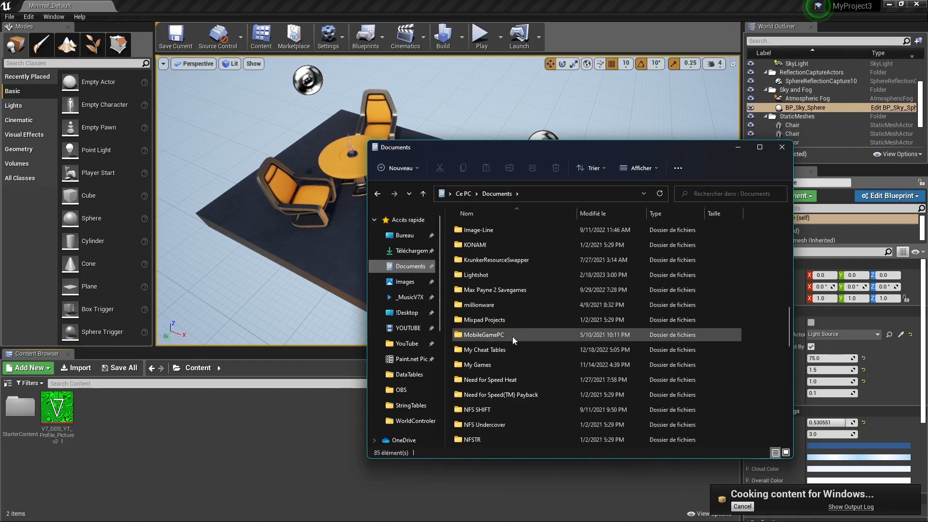
scroll(512, 337, down, 8)
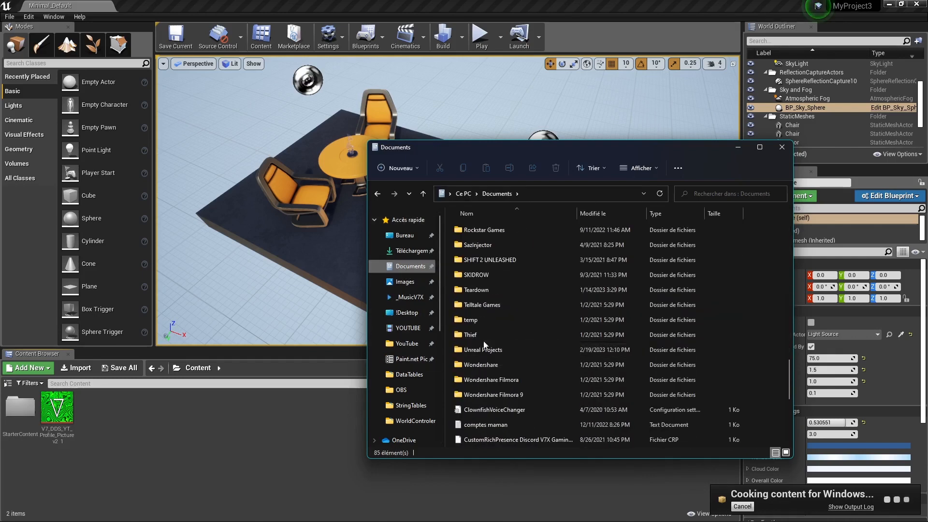
click(498, 350)
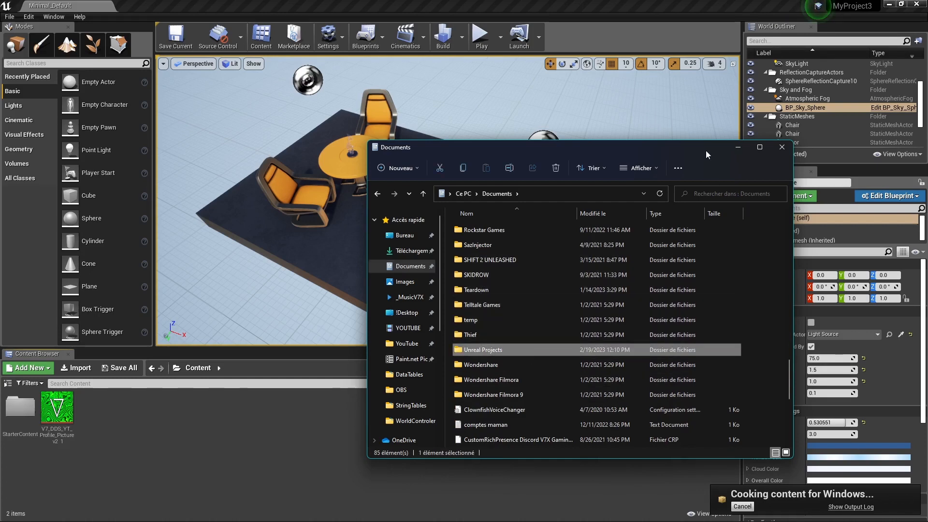
drag(706, 155, 584, 85)
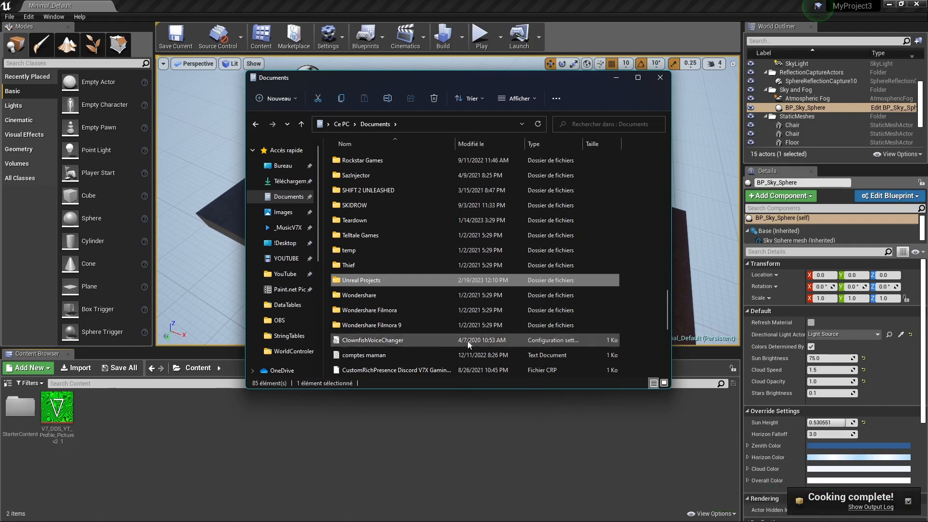
double_click(362, 281)
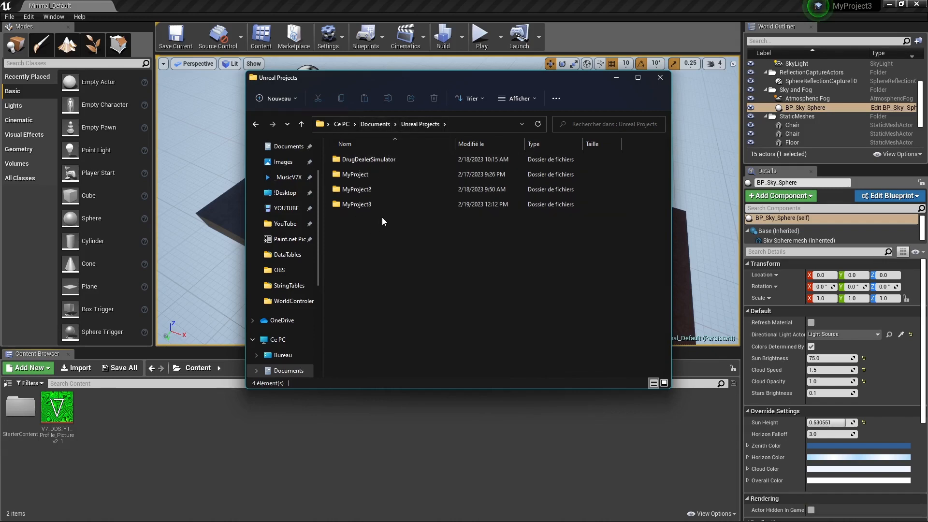
Browse from MyProject3 through Saved, Cooked, WindowsNoEditor and MyProject3 to the cooked Content folder
click(352, 205)
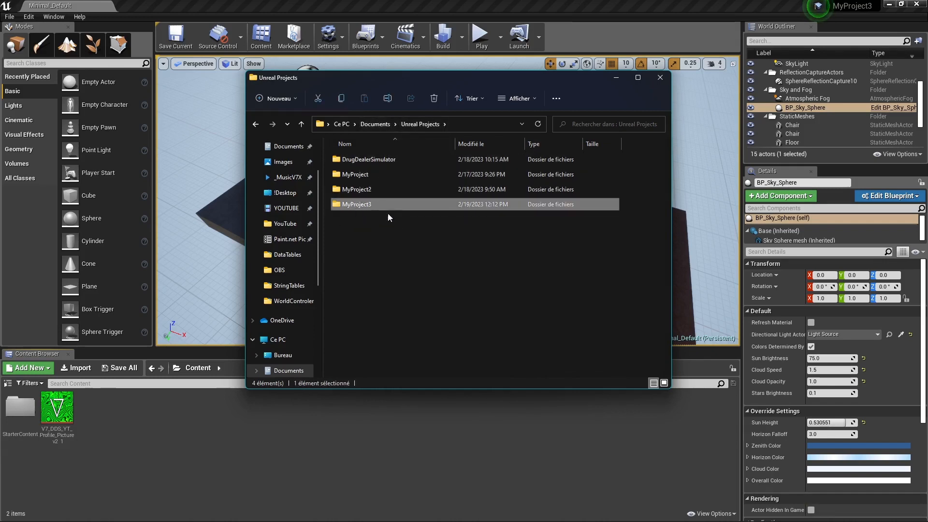
double_click(362, 205)
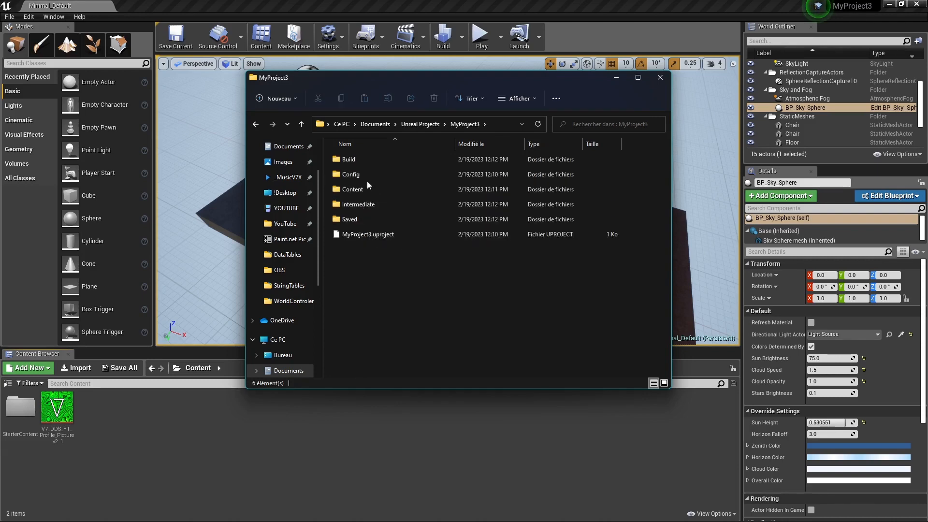
double_click(350, 219)
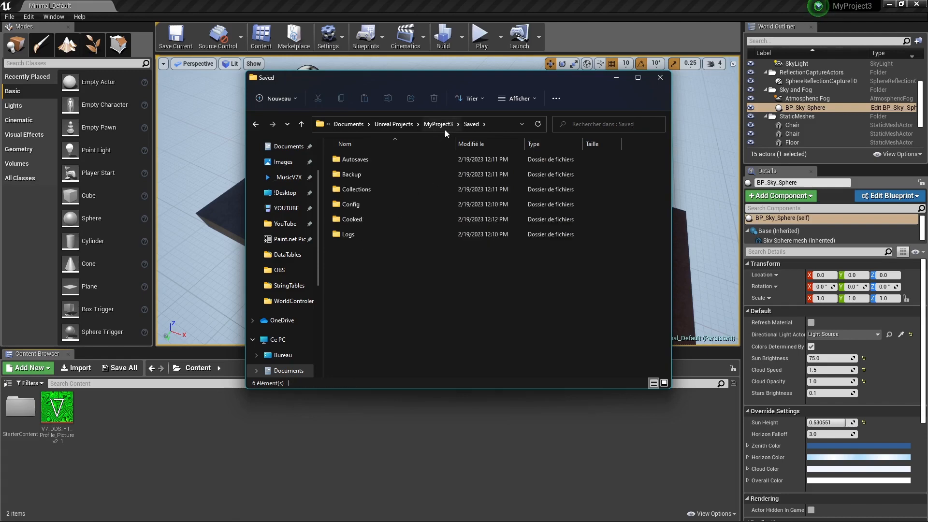
double_click(358, 221)
double_click(372, 159)
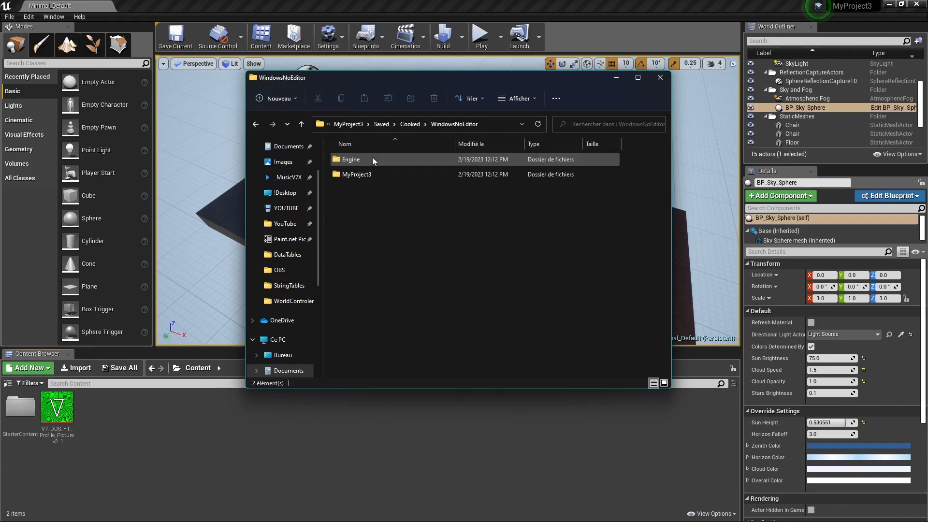
double_click(364, 174)
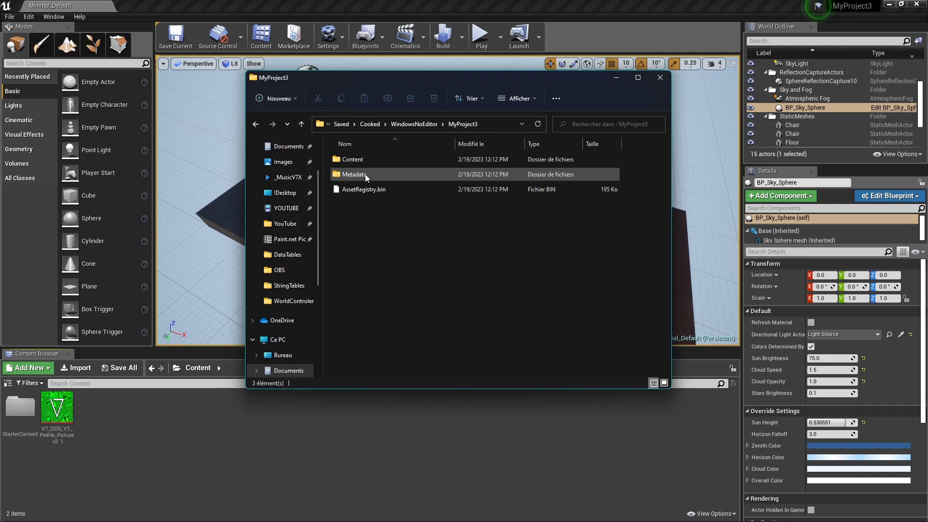
click(363, 189)
double_click(363, 160)
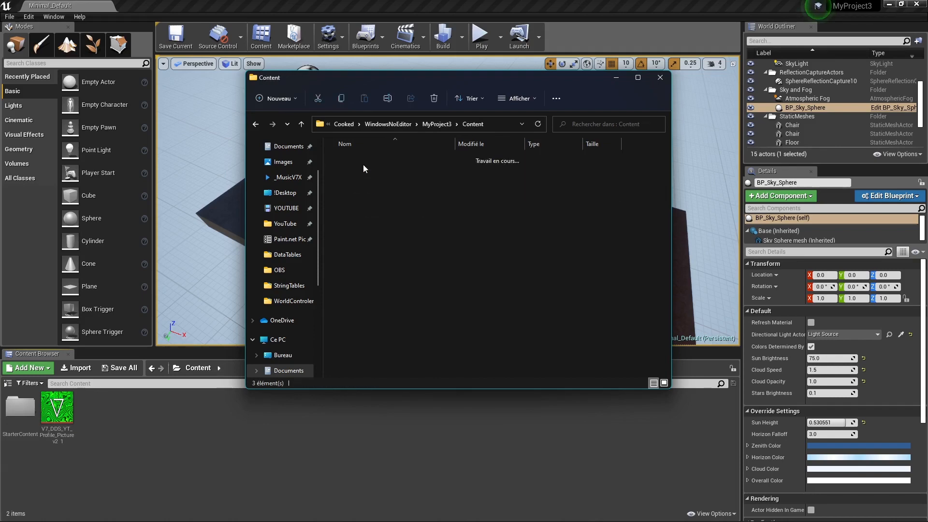
Select and copy the cooked V7_DDS_YT_Profile_Picture_v2_1 .uasset and .uexp files
drag(409, 220, 373, 174)
click(381, 208)
drag(468, 227, 366, 176)
click(416, 227)
drag(408, 217, 370, 176)
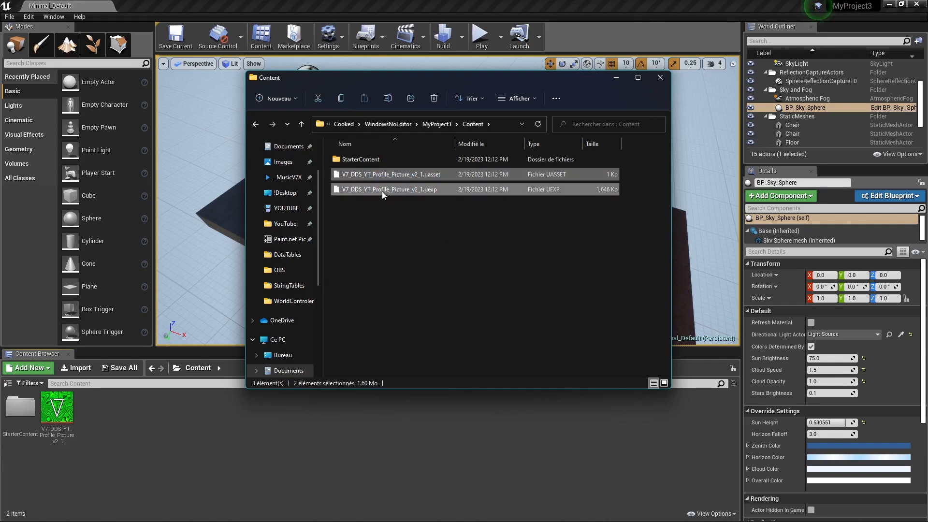
drag(401, 226, 368, 175)
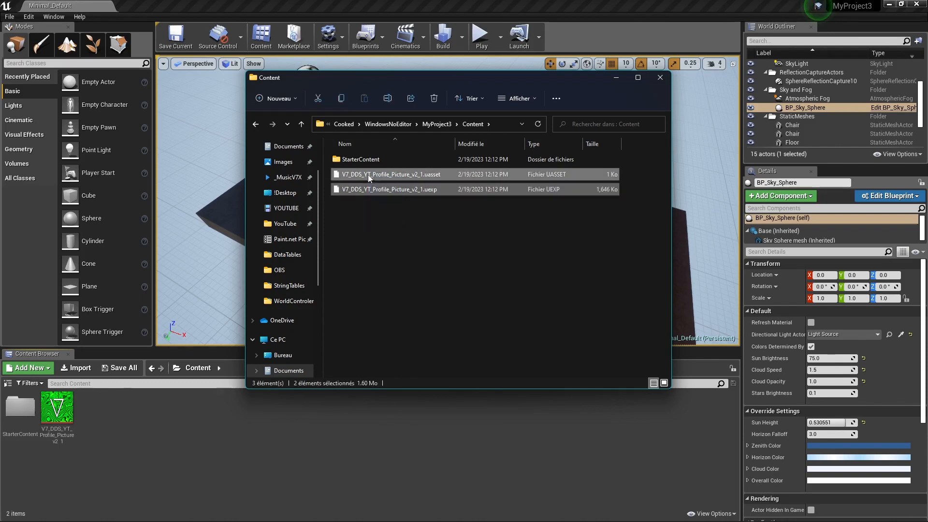
click(368, 176)
click(393, 208)
drag(408, 222, 376, 174)
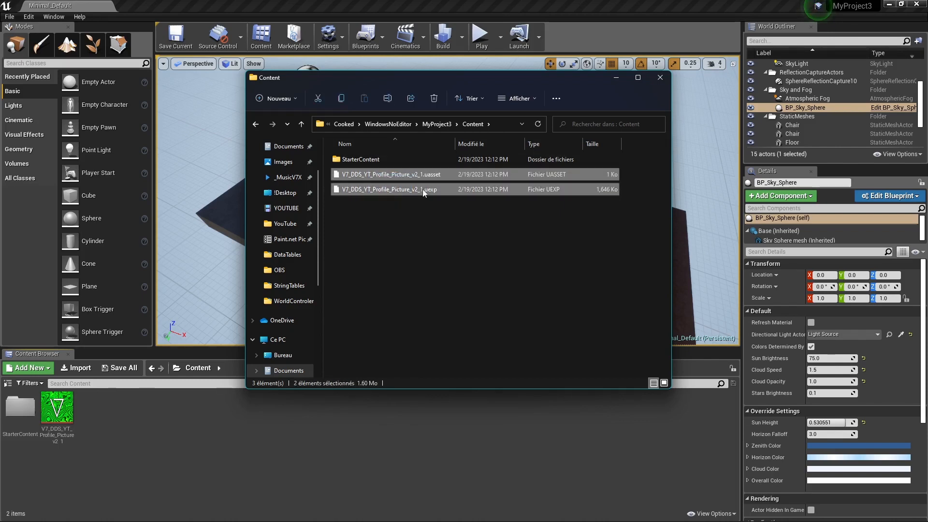
Switch to the exported menuUI folder's window, create a folder named Modded there and open it
key(super)
mouse_move(379, 510)
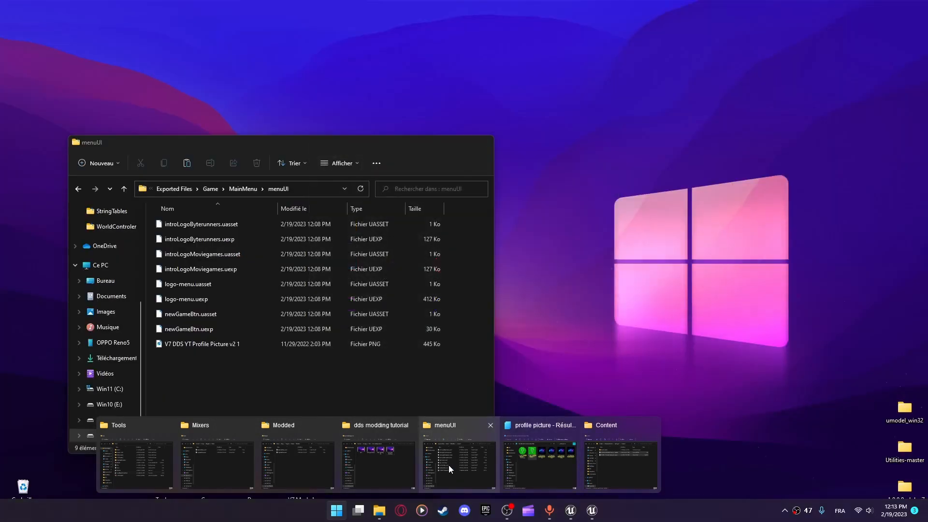
click(449, 465)
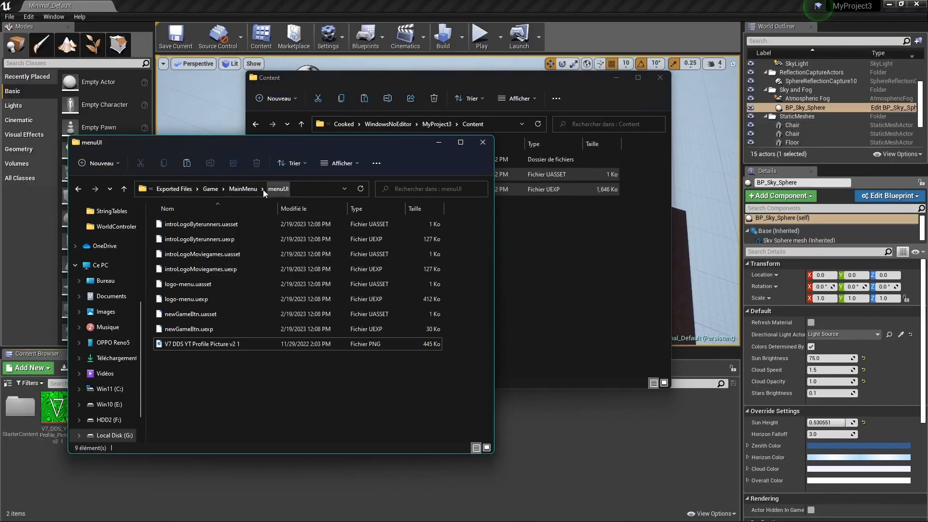
right_click(285, 405)
mouse_move(404, 325)
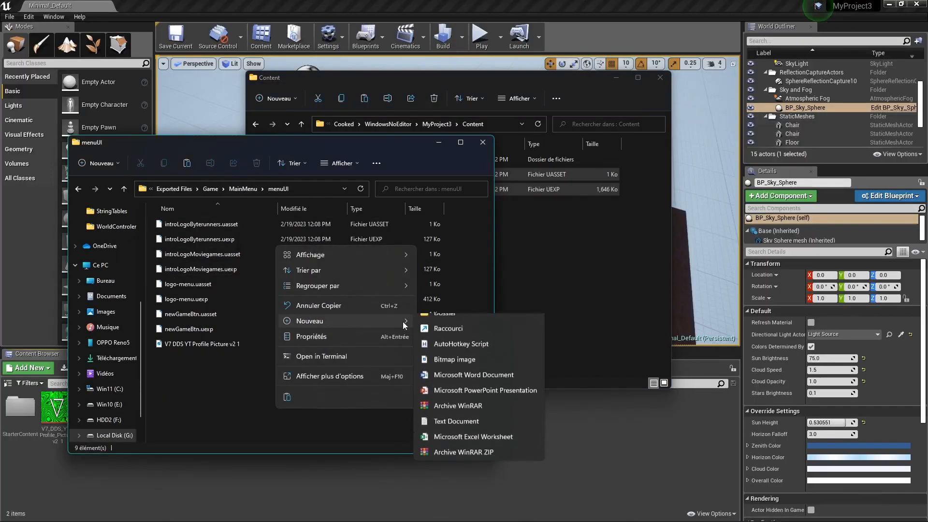
click(448, 320)
text(mODDE)
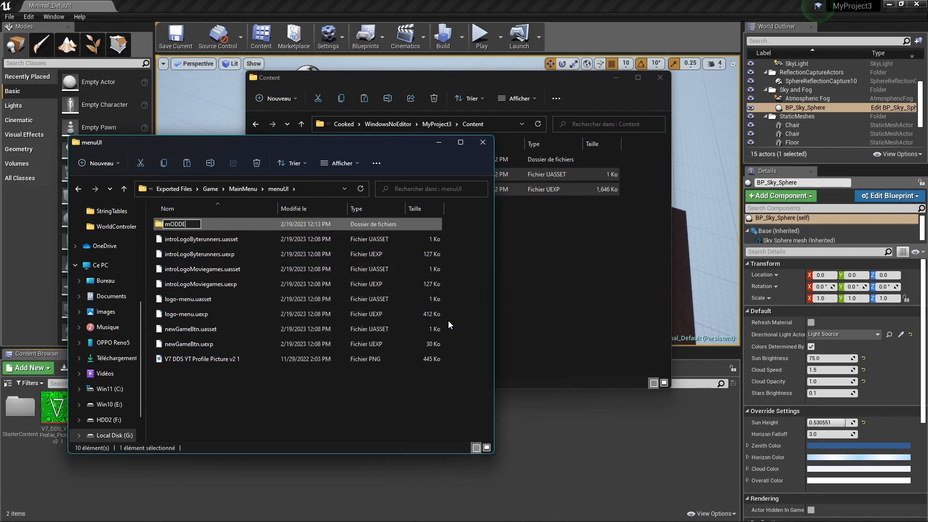
key(BackSpace)
key(BackSpace)
key(BackSpace)
text(Modde)
key(Return)
key(Return)
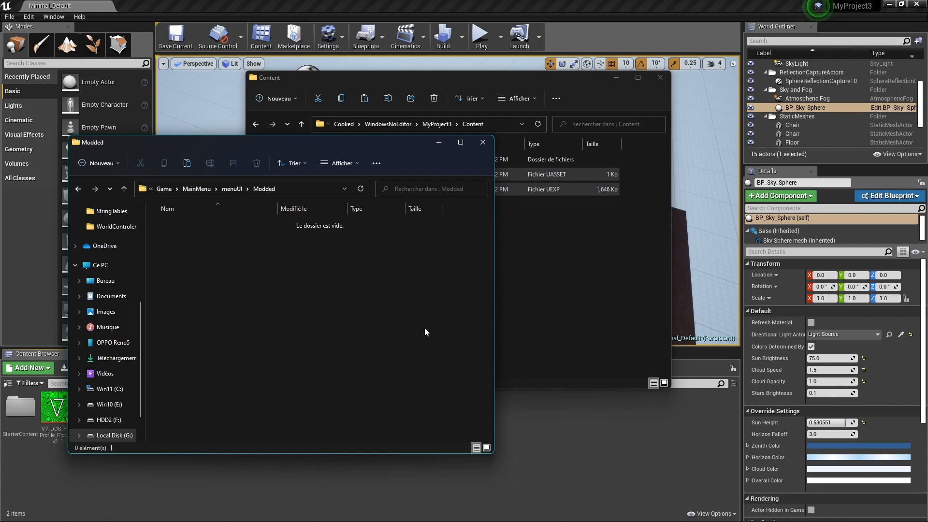
Paste the two copied V7_DDS_YT_Profile_Picture_v2_1 files into the Modded folder
key(ctrl+v)
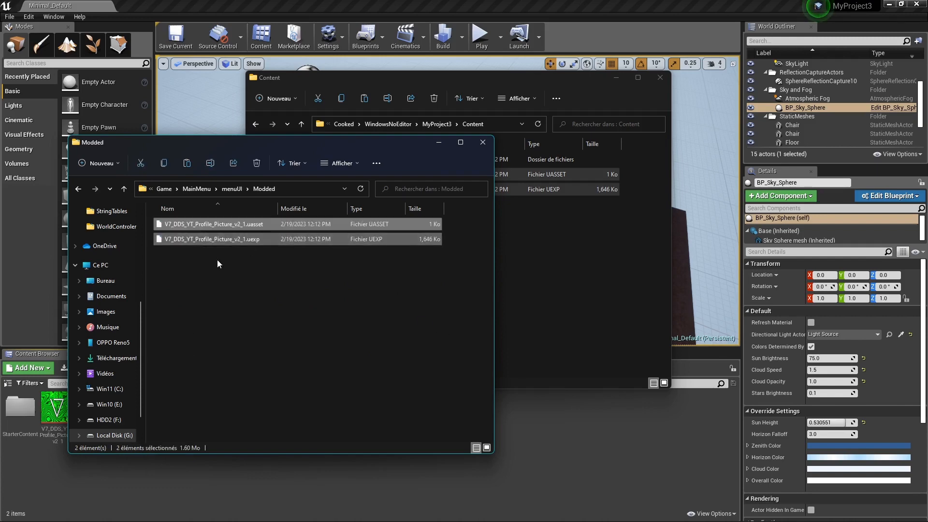
click(237, 190)
double_click(199, 226)
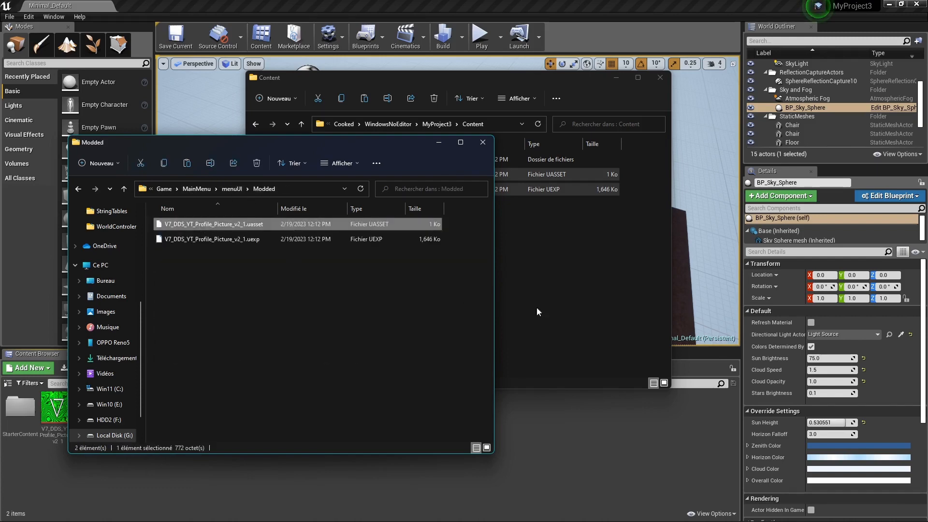
Switch to the Mixers window and go up to the Content folder of the Drug Dealer Simulator game installation
key(super)
mouse_move(379, 511)
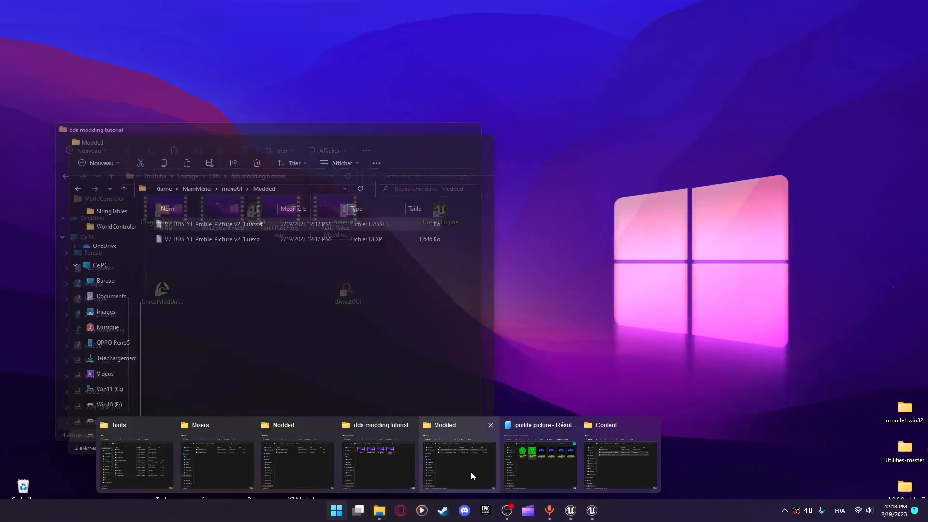
mouse_move(352, 471)
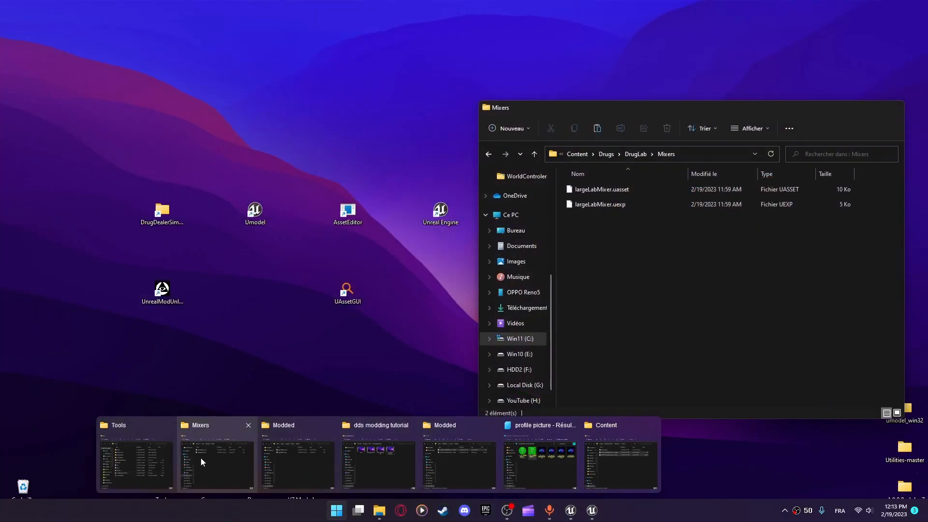
click(201, 457)
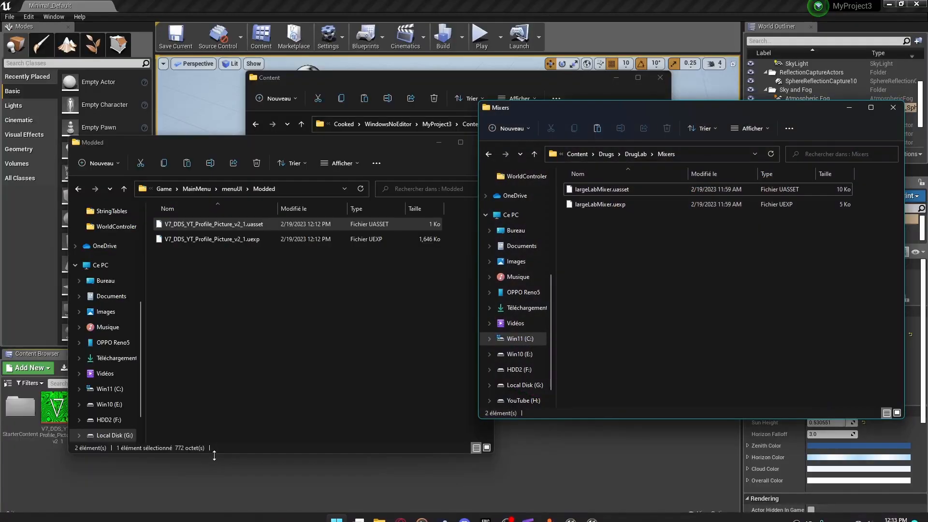
click(577, 154)
click(658, 153)
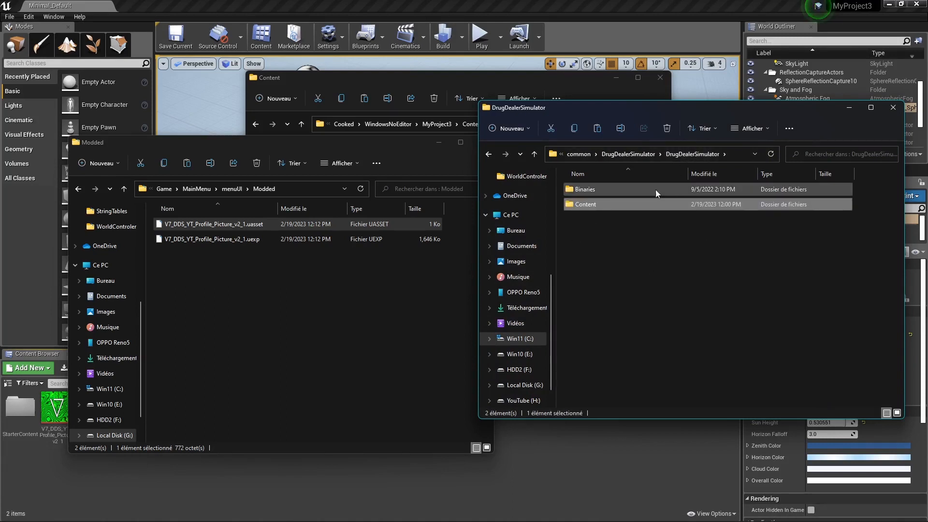
click(645, 155)
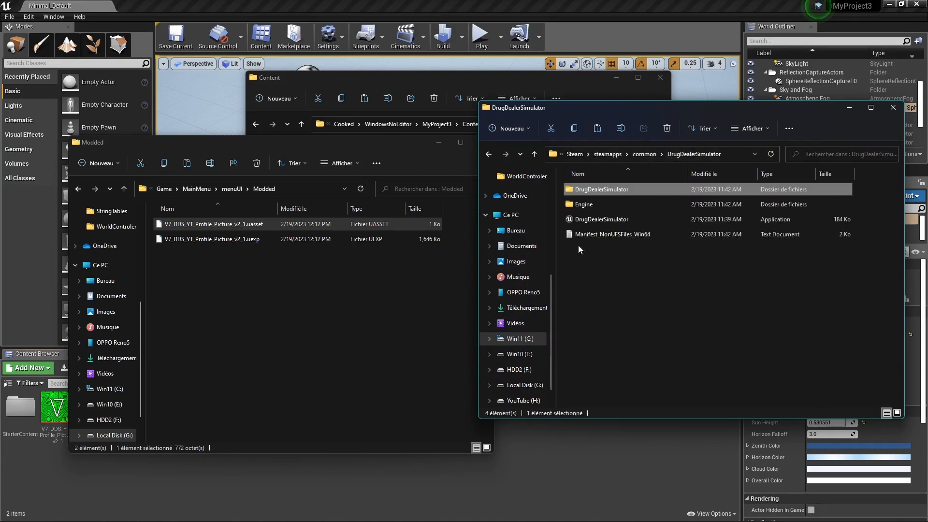
double_click(605, 192)
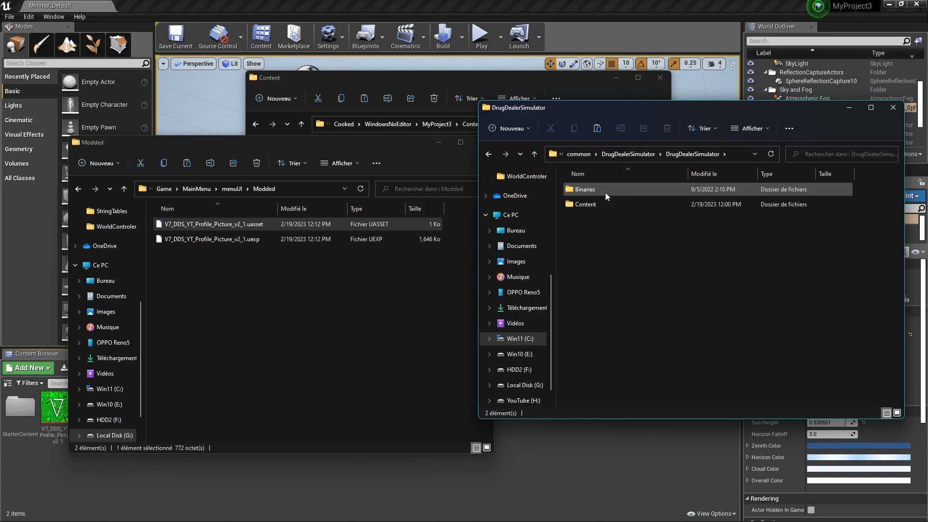
double_click(584, 205)
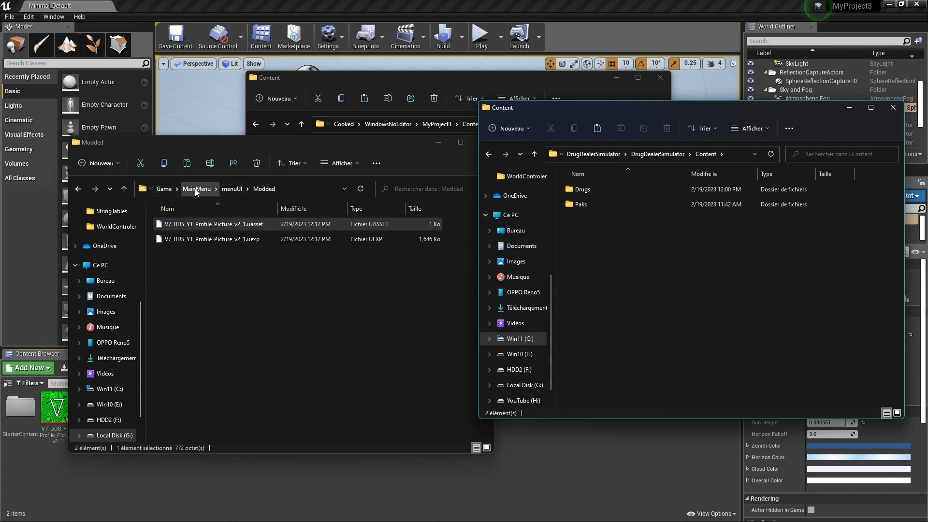
Create a folder named MainMenu in the game's Content folder and open it
key(ctrl+shift+n)
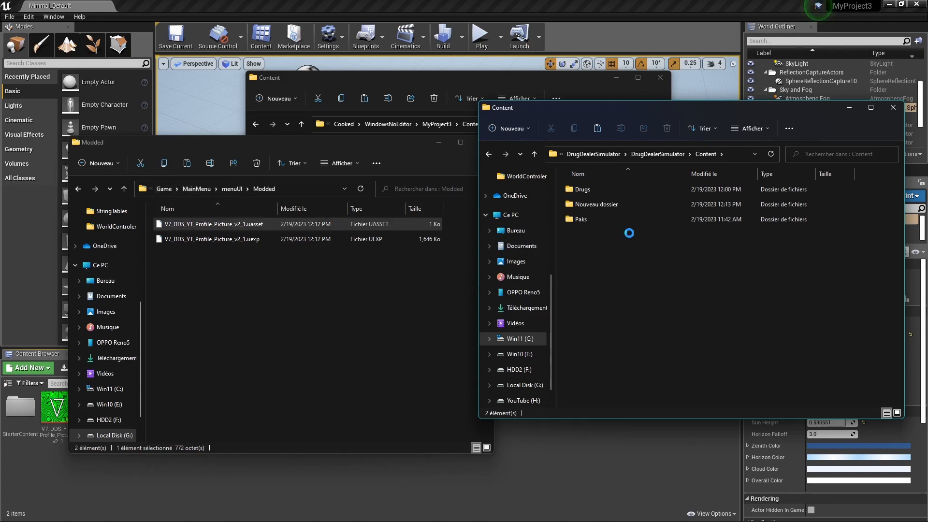
text(Mai)
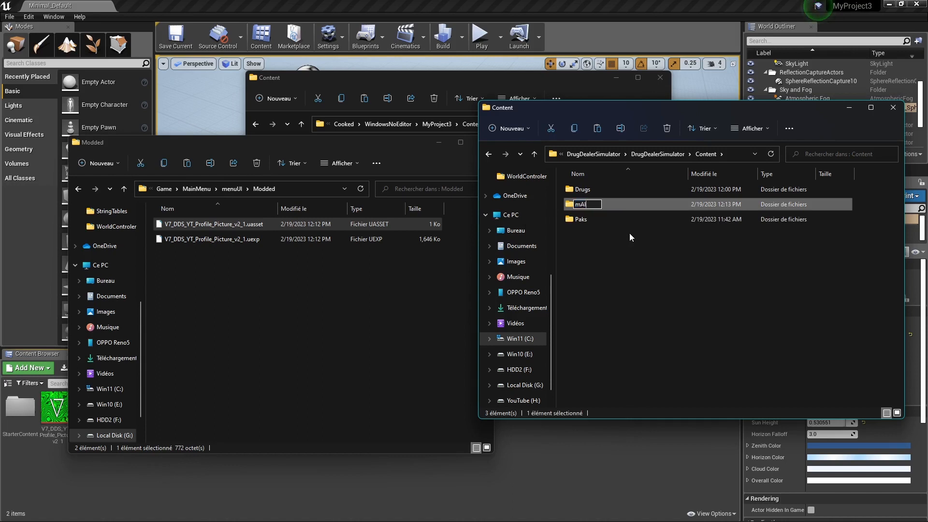
text(nMenu)
key(Return)
key(Return)
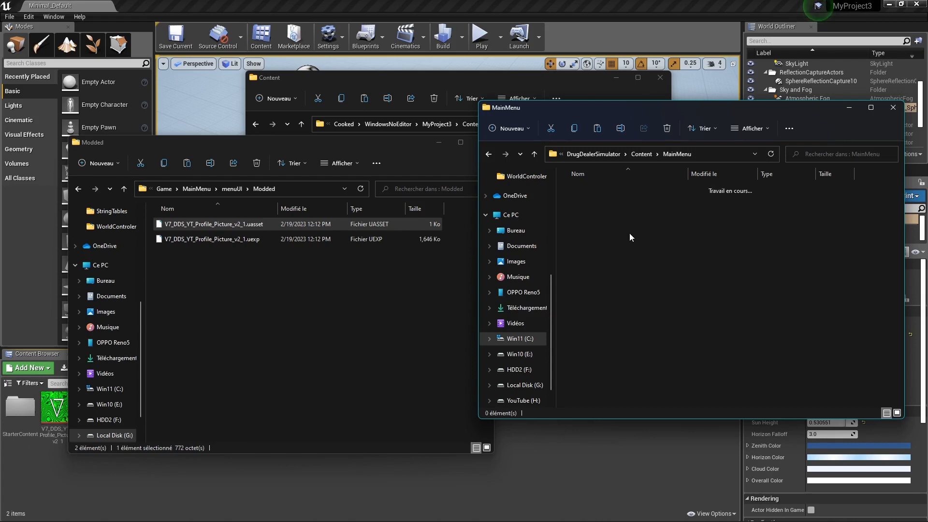
Create a folder named menuUI in the game's MainMenu folder and open it
key(ctrl+shift+n)
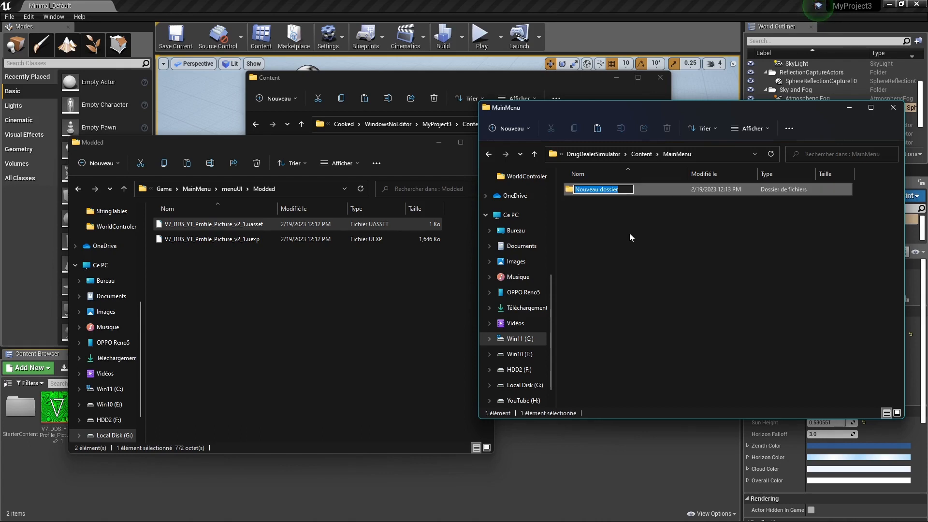
text(menuUI)
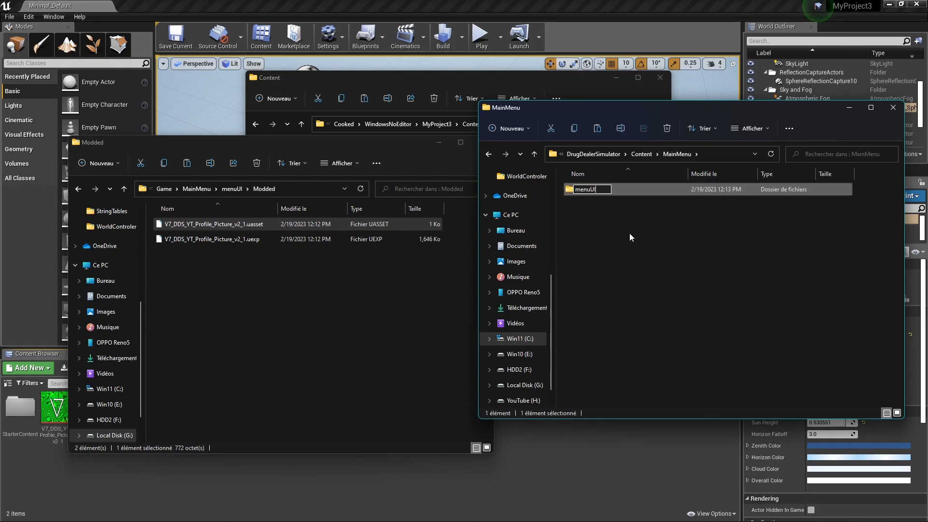
key(Return)
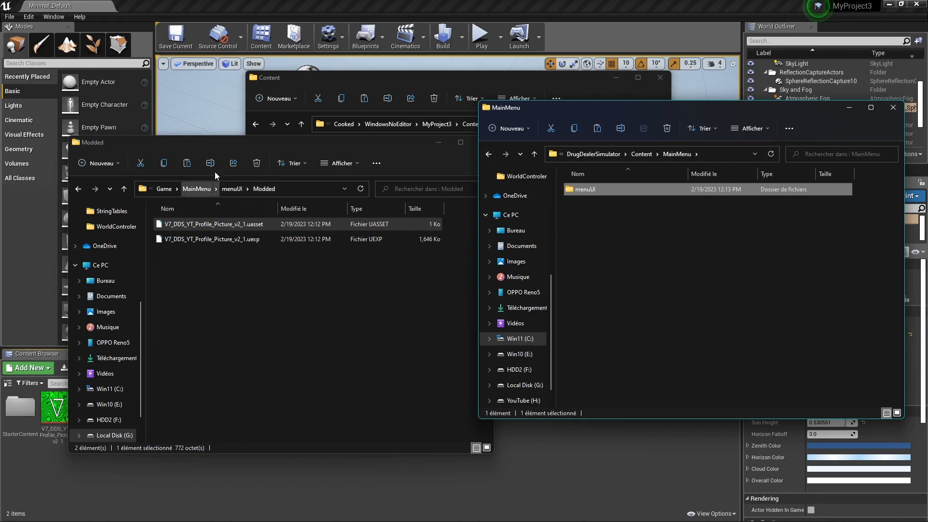
double_click(586, 189)
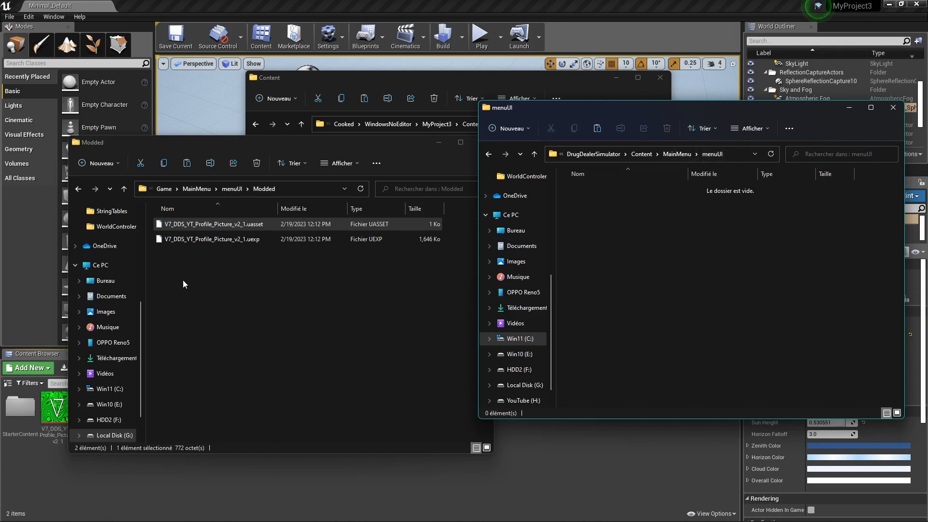
Copy both V7_DDS_YT_Profile_Picture_v2_1 files from Modded into the game's menuUI folder and look at the main menu in the game
drag(183, 280, 179, 225)
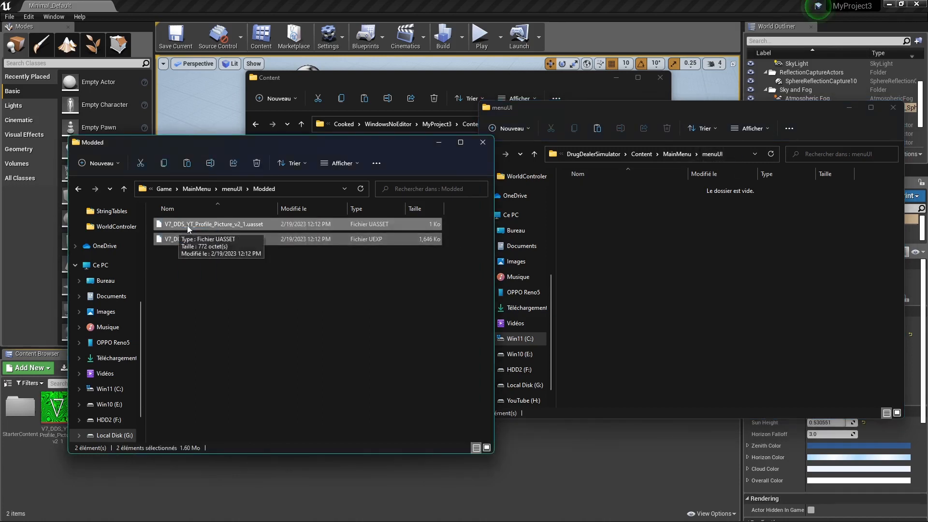
drag(243, 145, 221, 112)
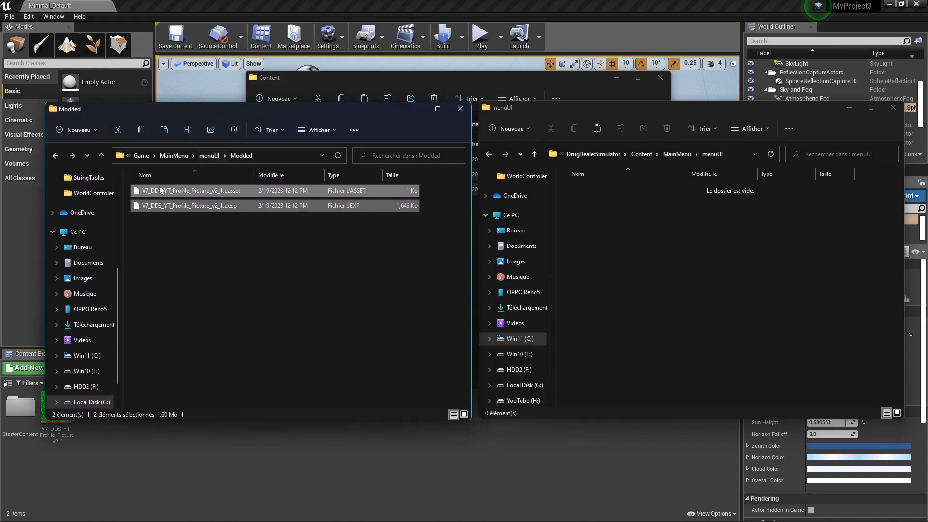
drag(162, 189, 682, 243)
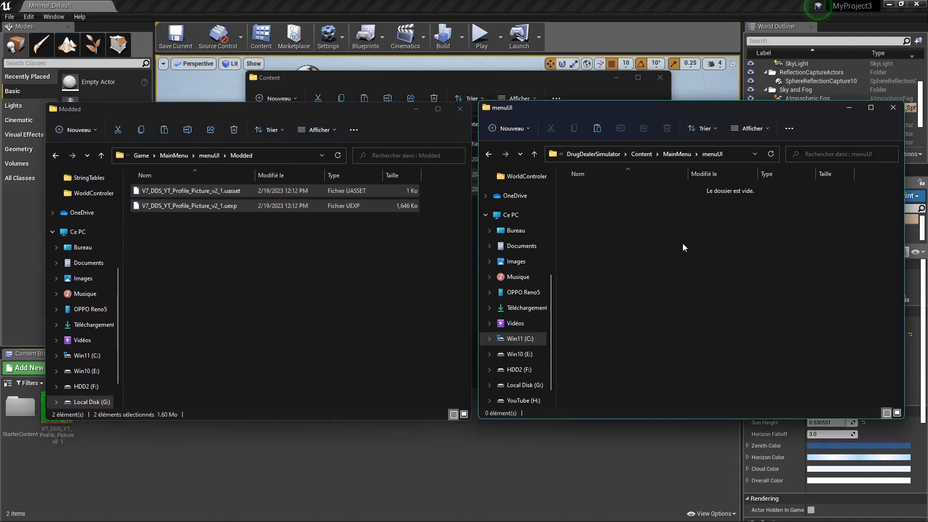
click(683, 251)
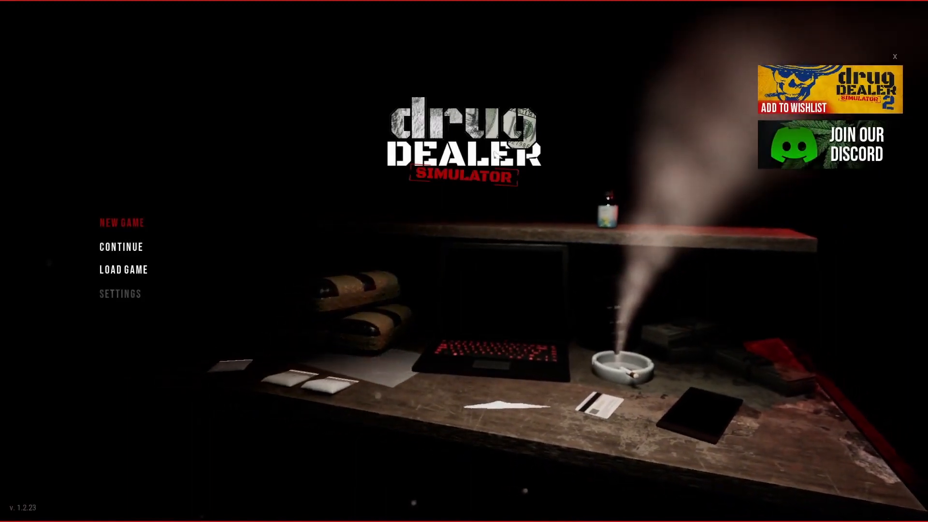
click(895, 56)
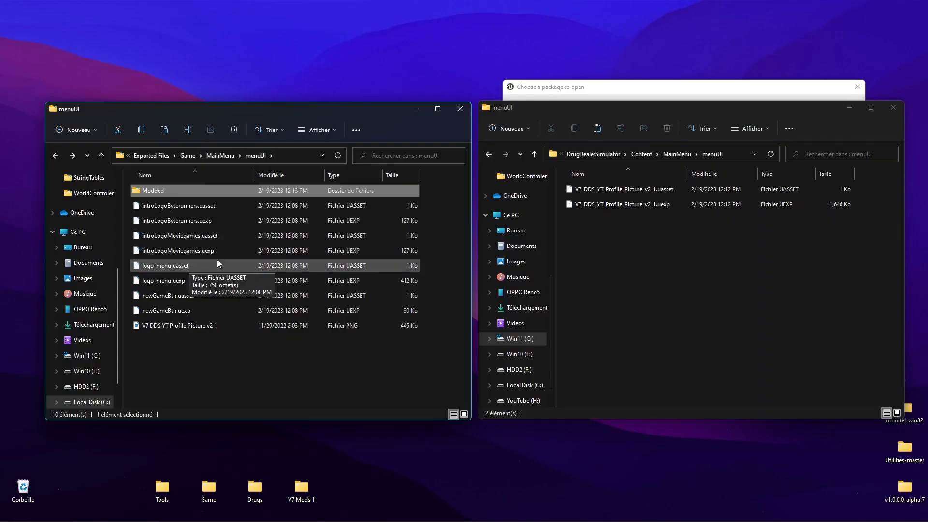
Rename the .uasset file in the game's menuUI folder as logo-menu, copying the name from the exported original
click(631, 193)
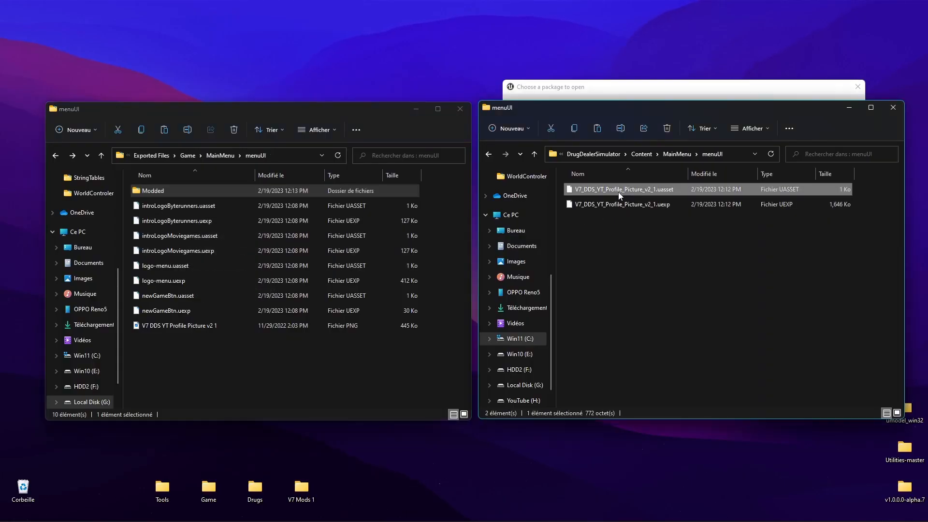
click(624, 191)
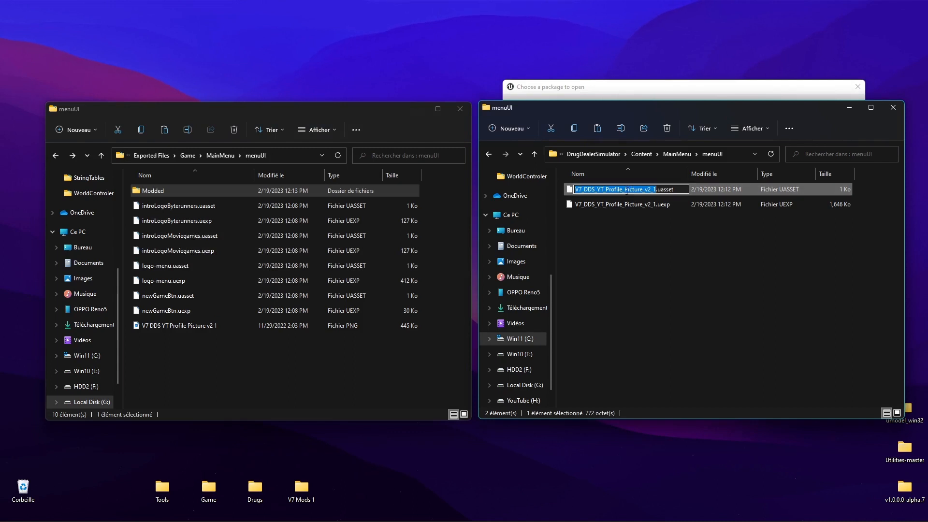
click(177, 268)
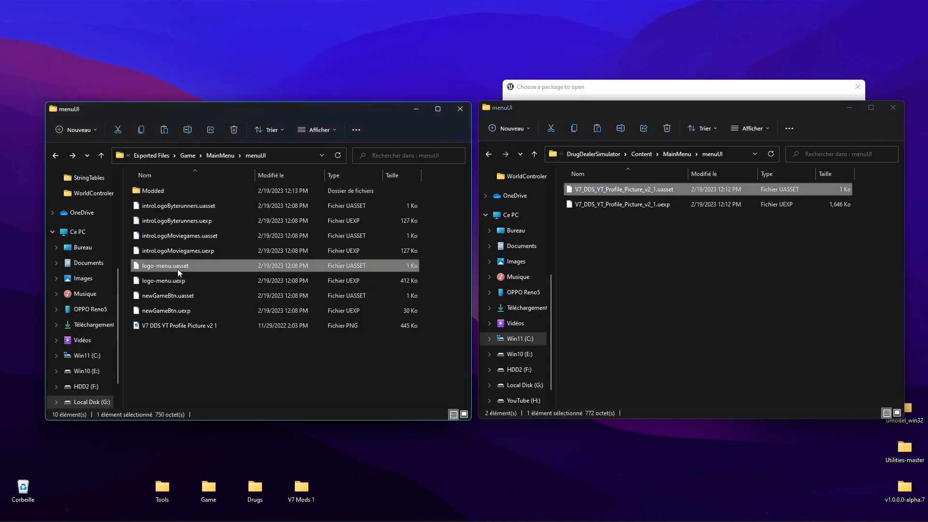
click(158, 268)
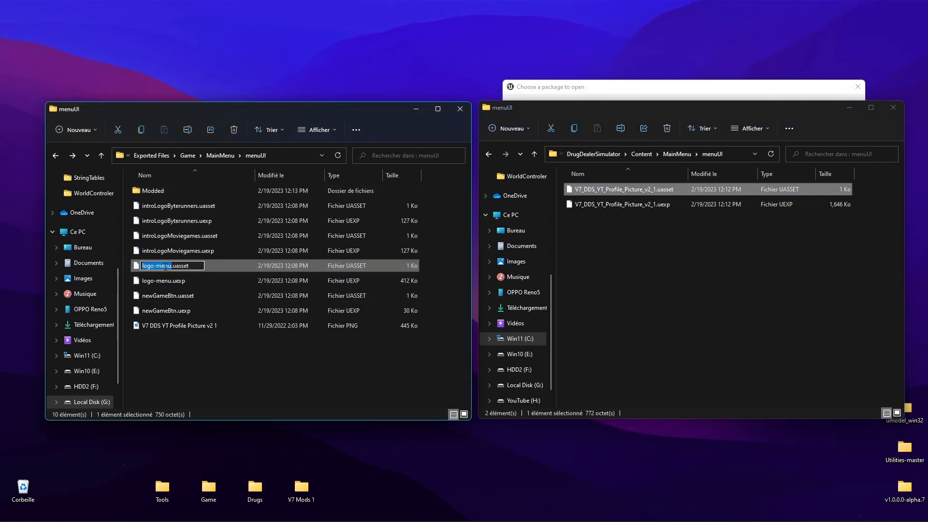
key(ctrl+c)
click(622, 188)
click(622, 188)
key(ctrl+v)
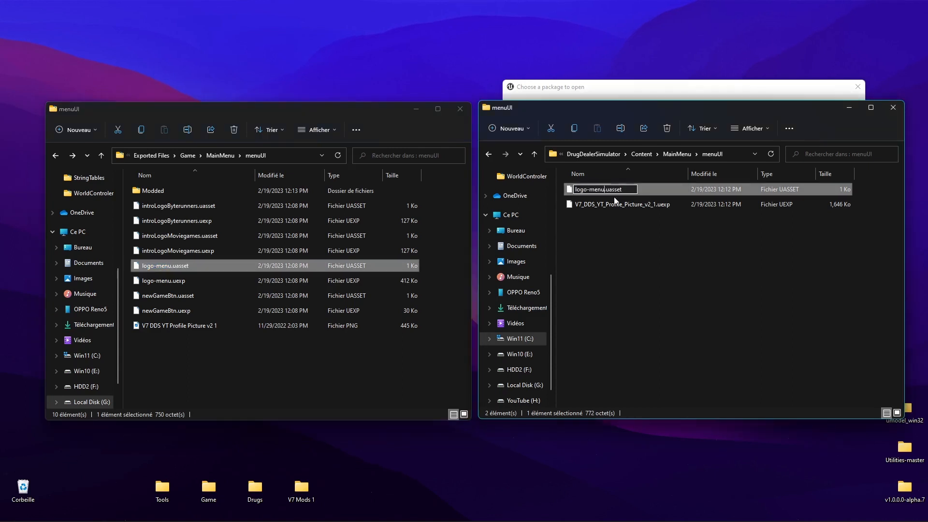
click(621, 231)
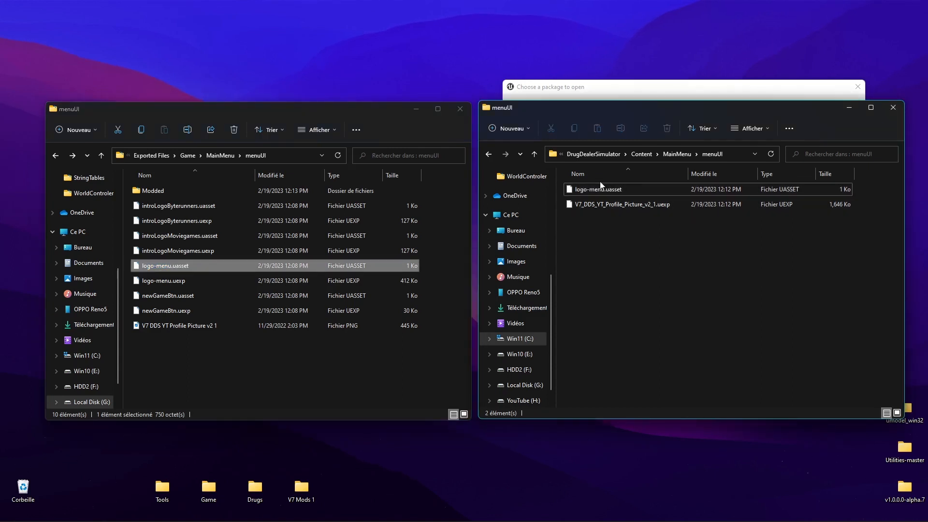
Rename the .uexp file in the game's menuUI folder as logo-menu to match the exported original
click(161, 281)
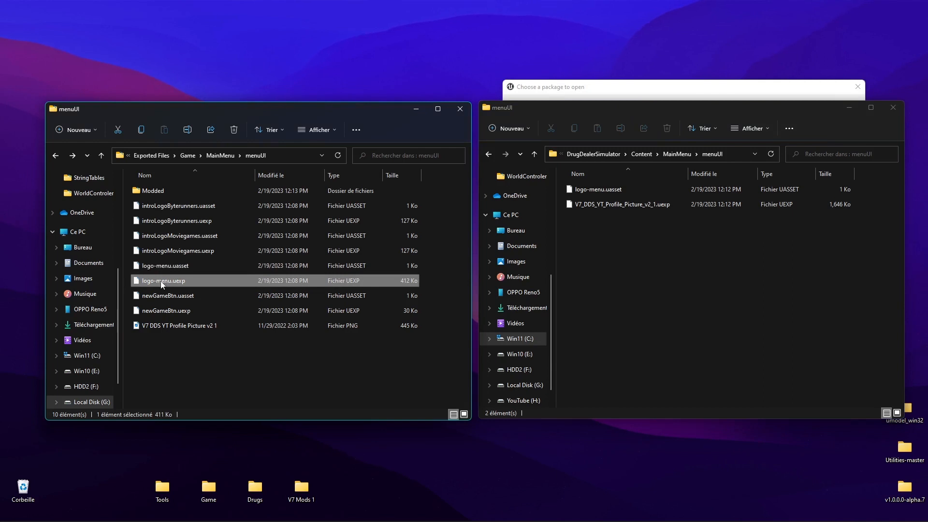
key(F2)
click(635, 204)
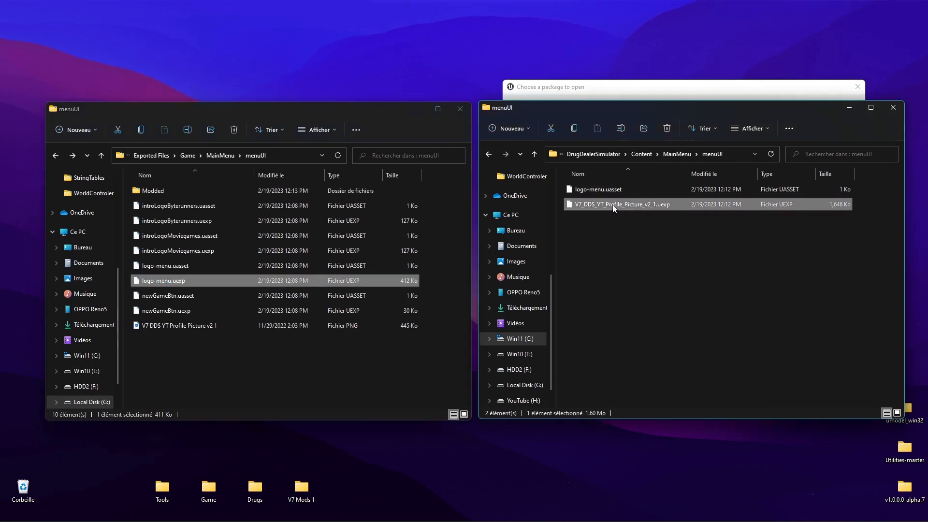
key(F2)
key(ctrl+v)
click(649, 227)
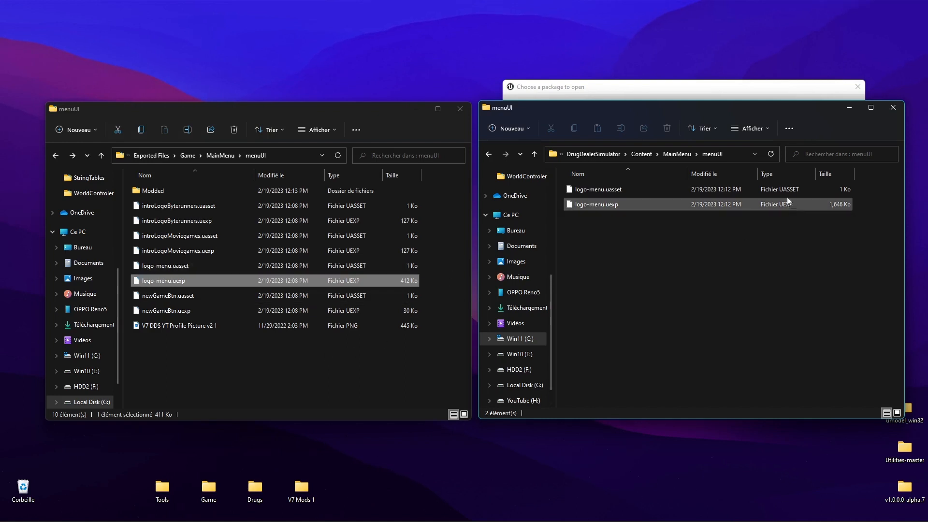
Launch Drug Dealer Simulator through Steam to test the renamed logo-menu files
right_click(443, 510)
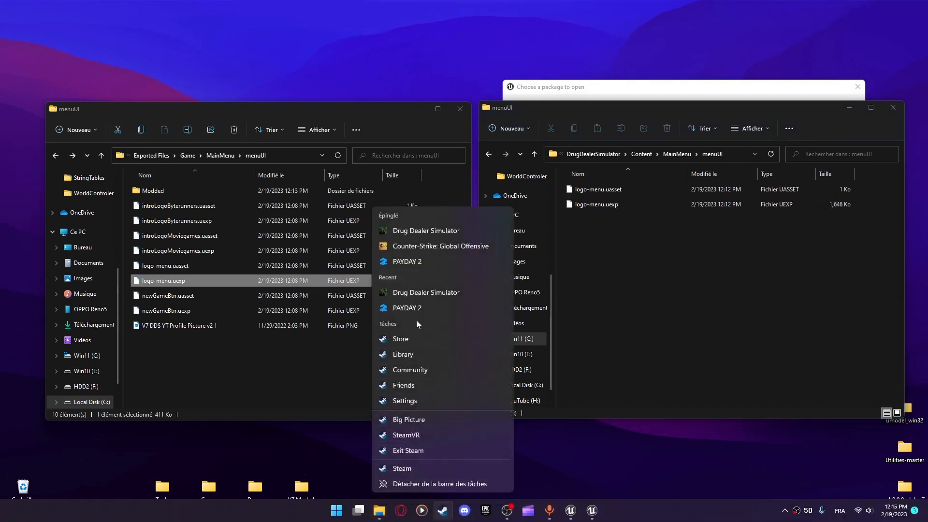
click(412, 231)
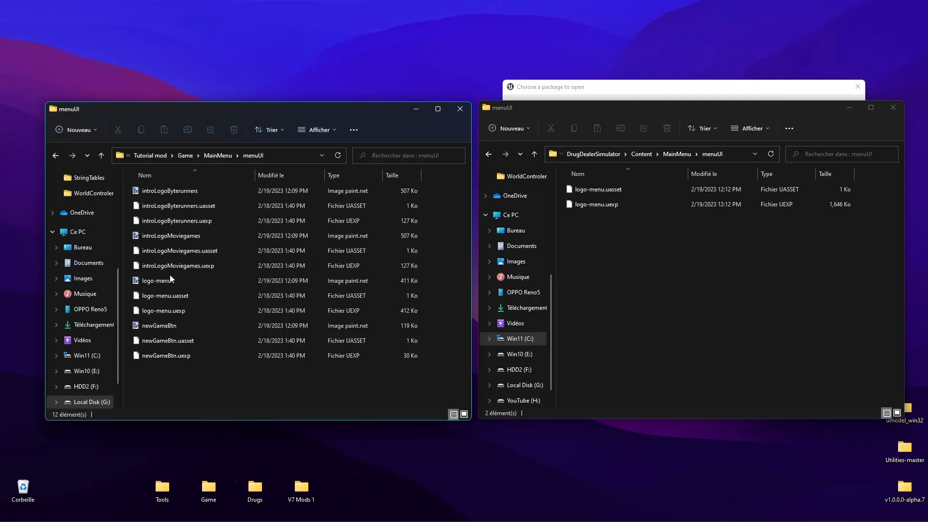
Bring the original logo-menu image into paint.net as a layer over the V7 picture and add an empty layer
click(166, 284)
drag(165, 284, 467, 280)
key(alt+Tab)
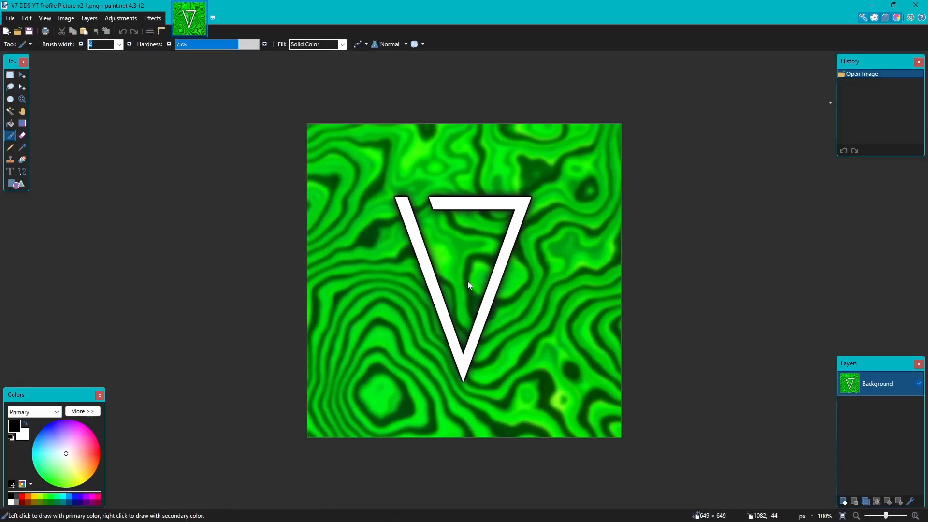
click(451, 303)
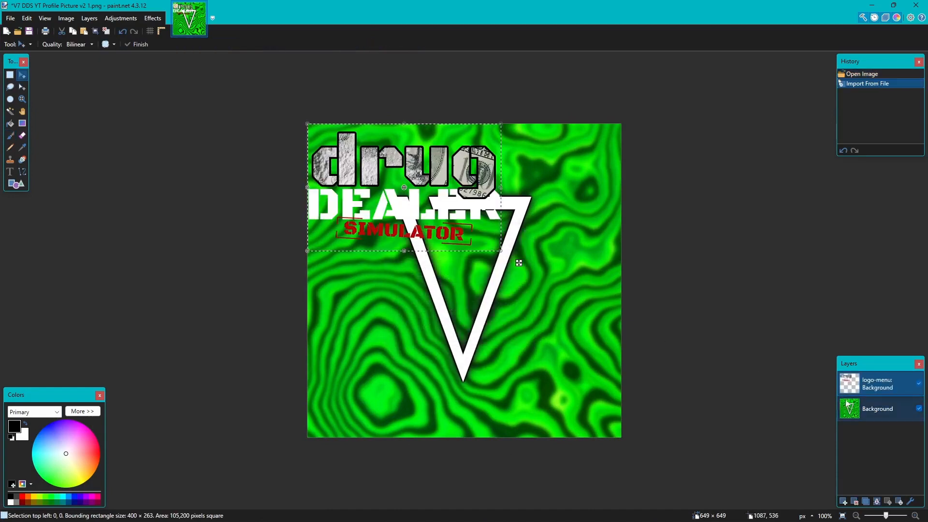
click(843, 501)
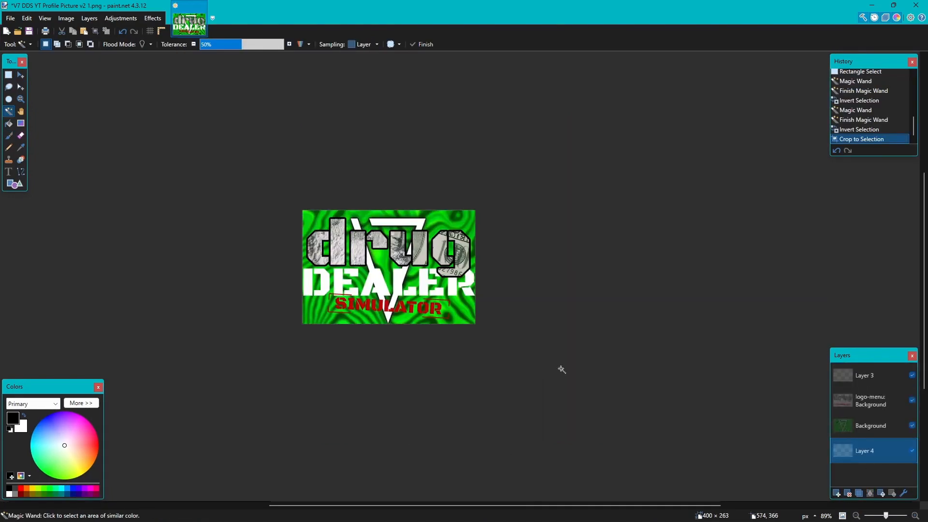
Hide the logo-menu layer and flatten the cropped 400 × 263 image
click(911, 400)
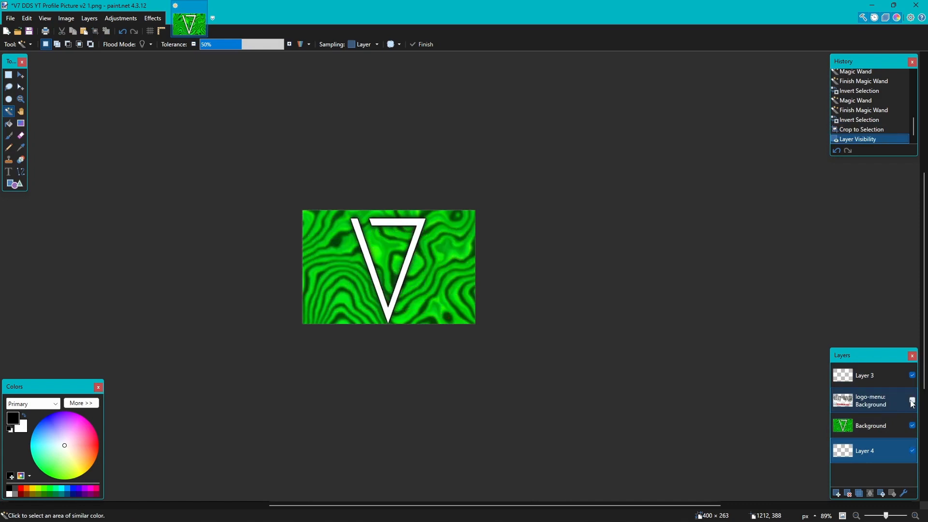
ctrl+scroll(319, 243, up, 3)
key(s)
click(384, 240)
ctrl+scroll(387, 241, up, 3)
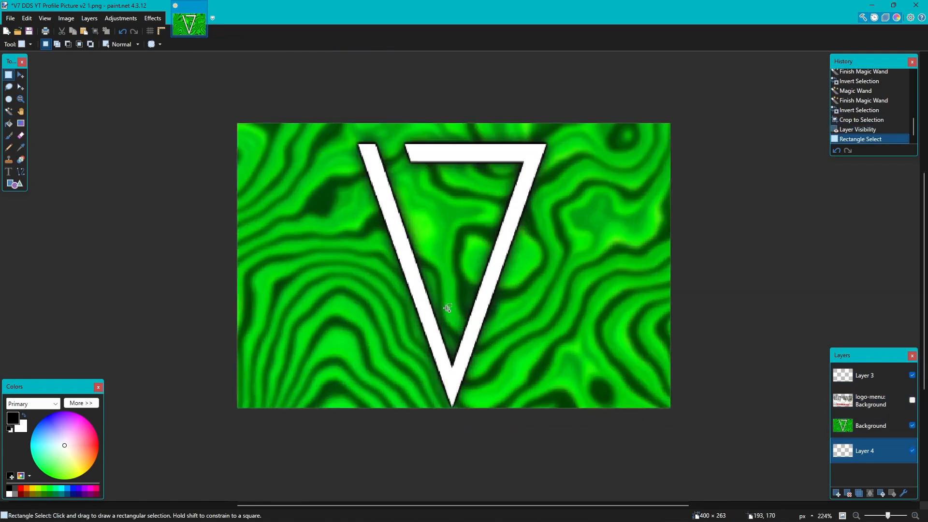
ctrl+scroll(436, 312, down, 2)
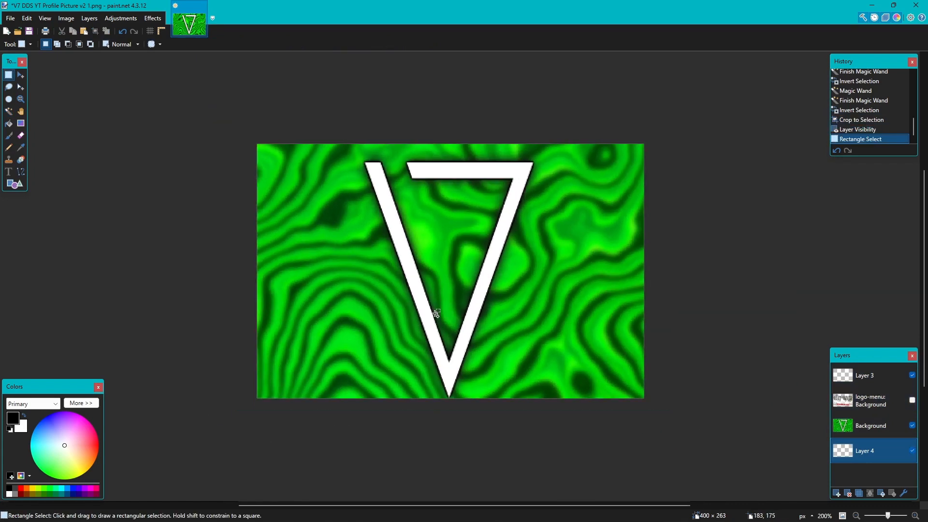
key(ctrl+shift+f)
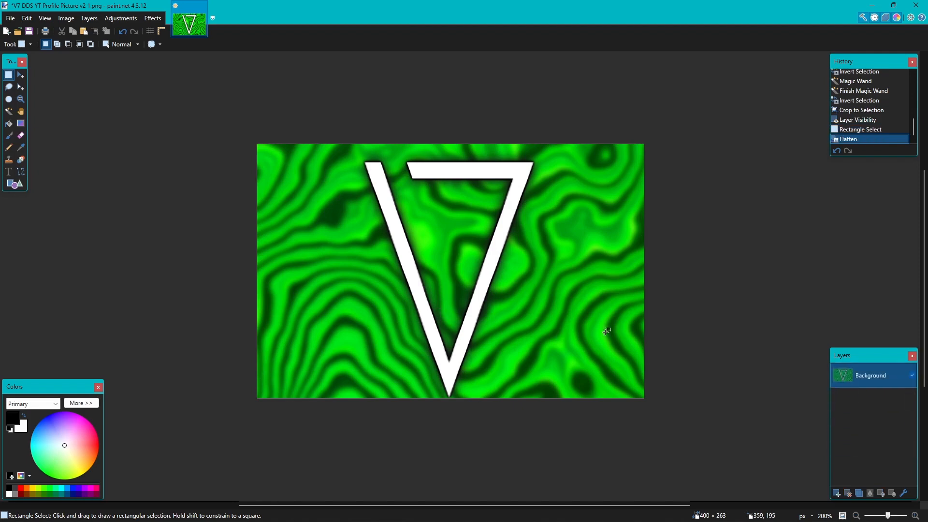
Save the flattened image as a PNG named logo-menu in the exported menuUI's Modded folder
key(ctrl+shift+s)
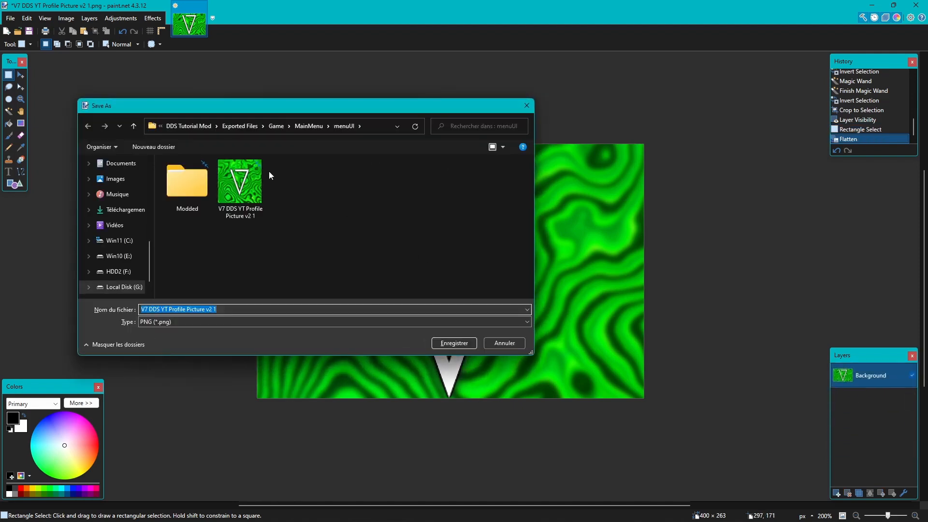
click(232, 311)
key(ctrl+a)
key(super+v)
click(208, 407)
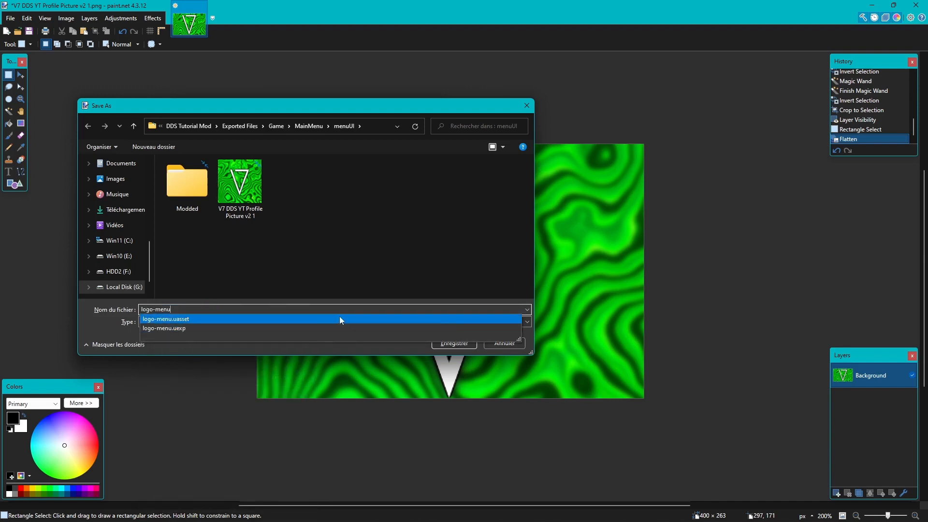
click(340, 348)
double_click(193, 191)
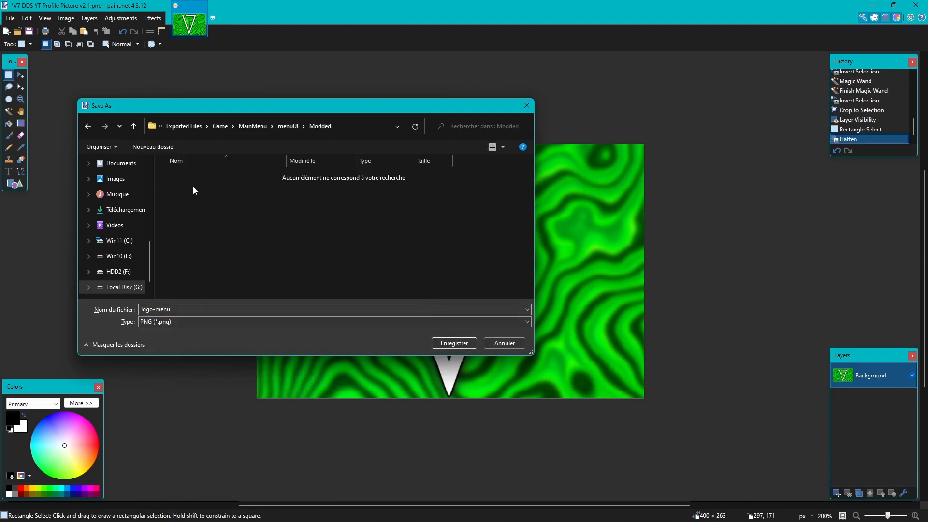
click(440, 342)
click(536, 337)
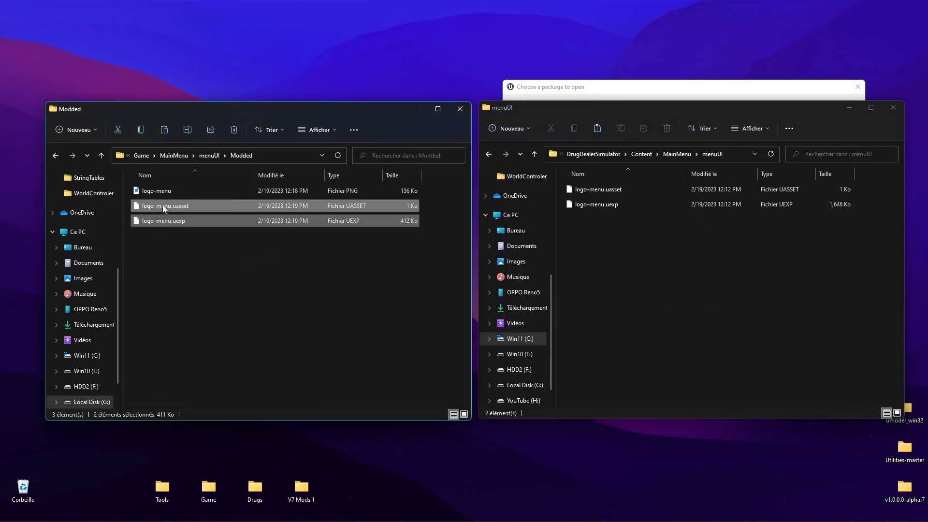
Copy logo-menu.uasset and logo-menu.uexp from Modded into the game's menuUI folder, replacing the existing files
drag(165, 206, 696, 223)
click(438, 201)
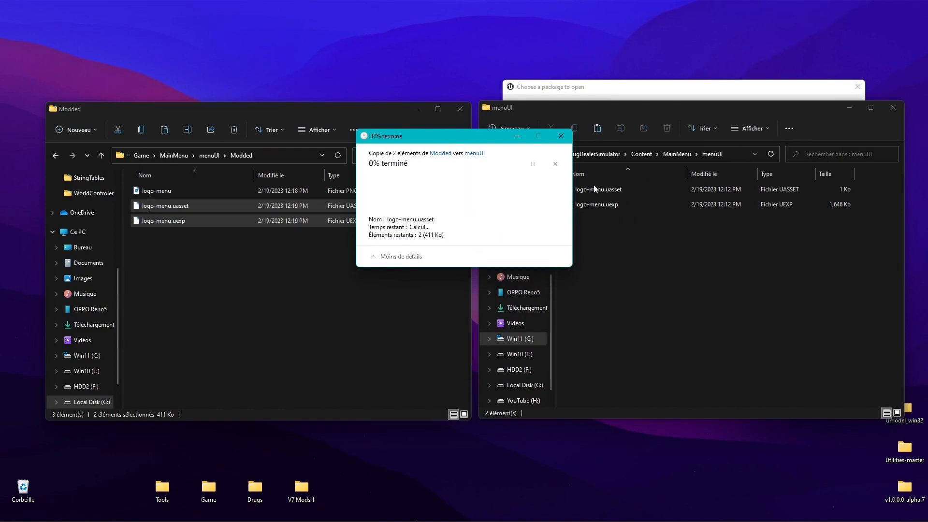
click(588, 272)
click(268, 305)
Launch Drug Dealer Simulator through Steam, check the main menu logo and collapse the promotional banners
key(super)
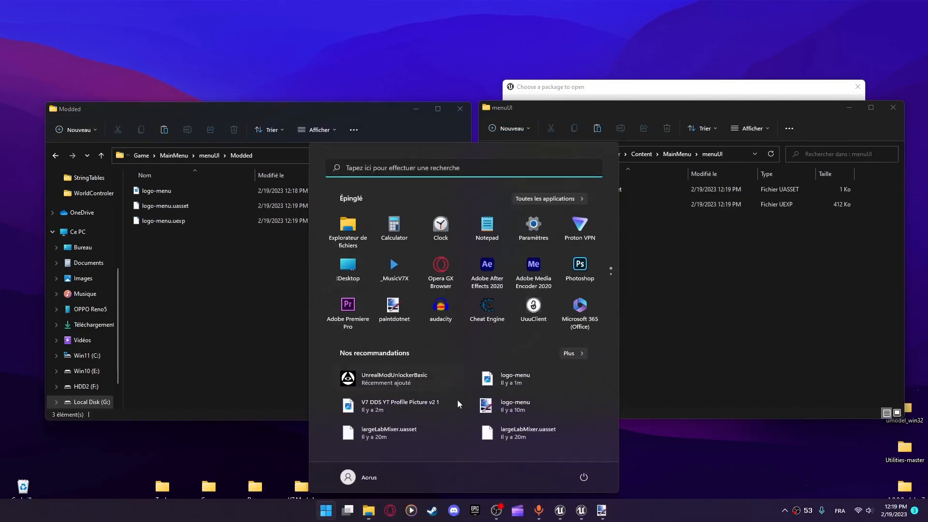
right_click(432, 509)
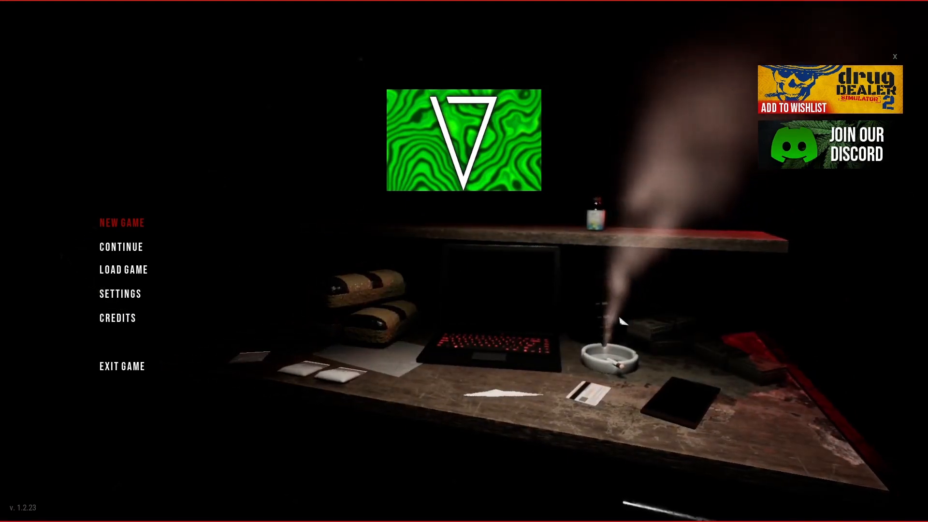
click(894, 58)
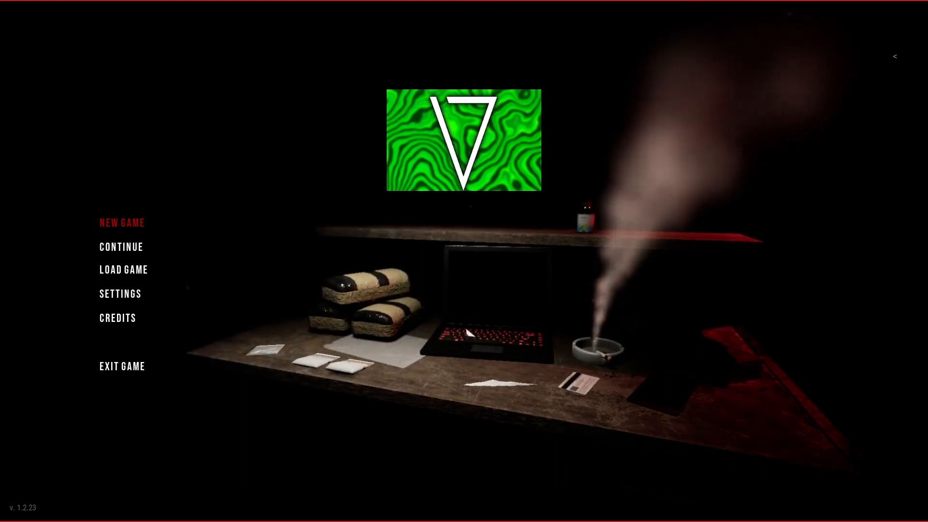
Exit Drug Dealer Simulator from its main menu to return to the desktop
click(118, 373)
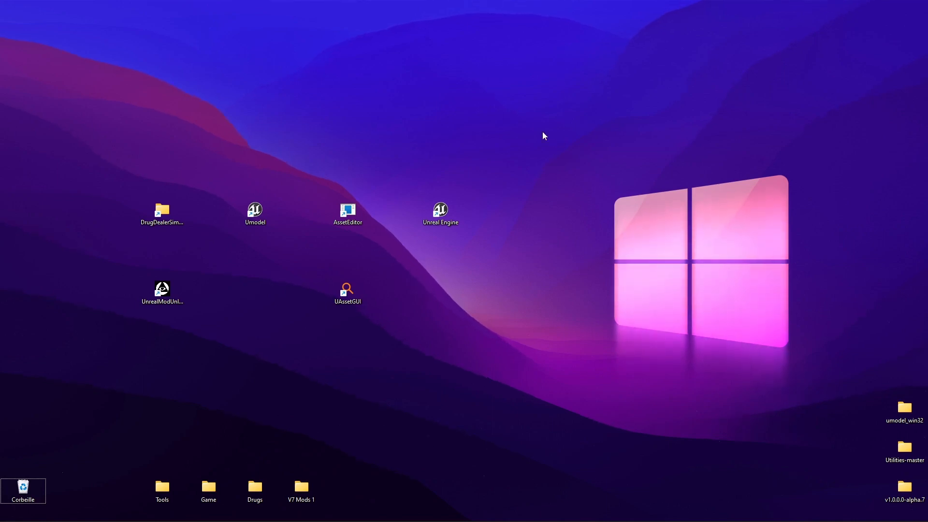
drag(552, 130, 127, 338)
click(290, 334)
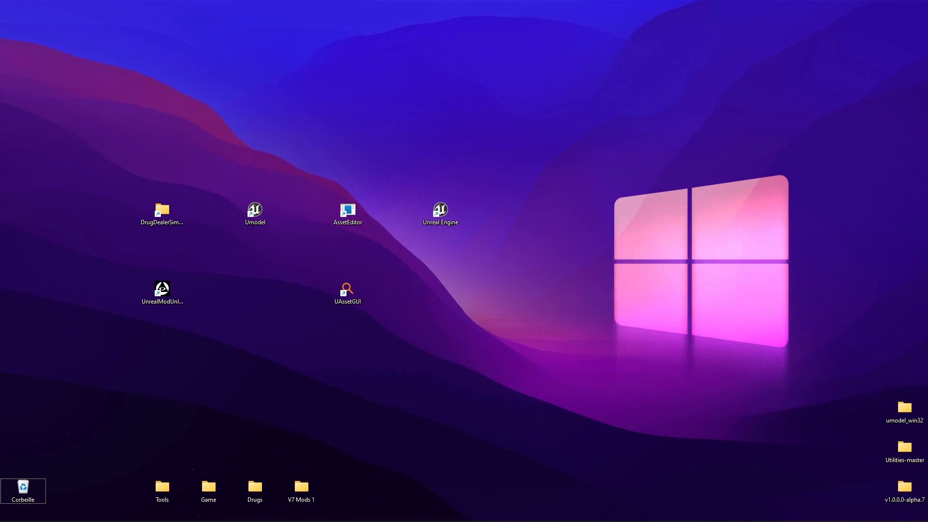
Close the two WallSpraySymbols folder windows and the cooked MyProject3 Content folder window
mouse_move(437, 509)
mouse_move(379, 510)
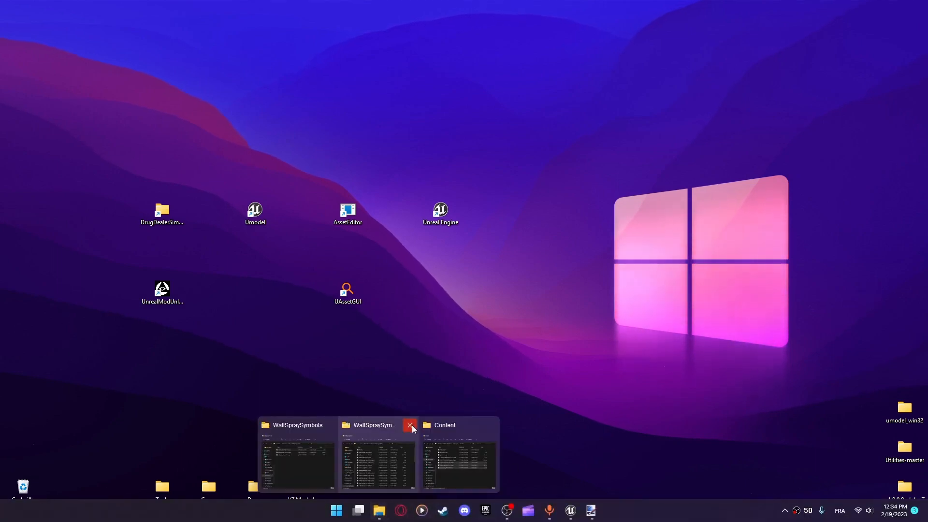
click(410, 426)
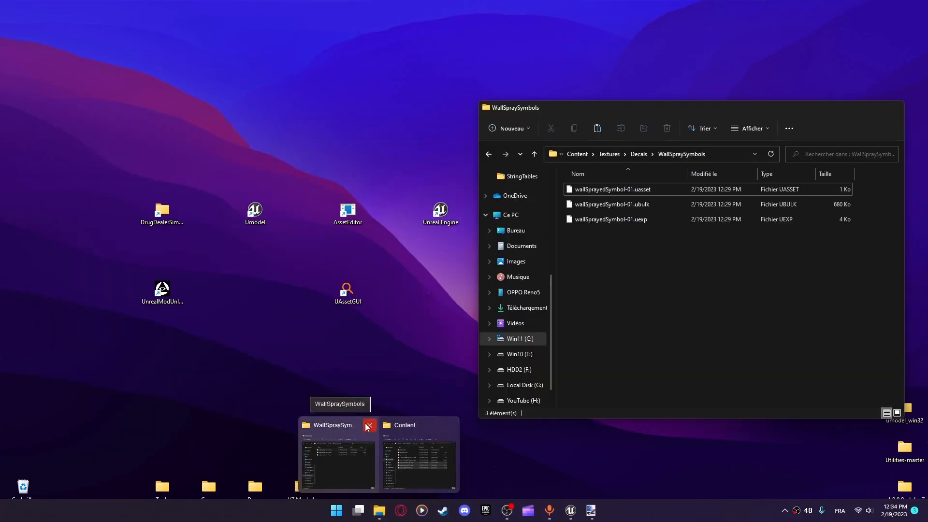
click(369, 425)
click(380, 464)
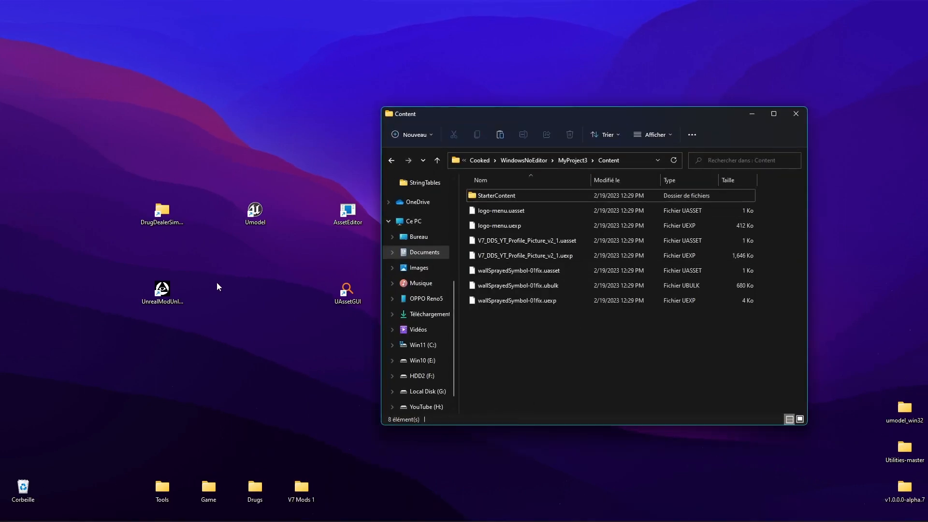
drag(214, 162, 111, 312)
click(116, 313)
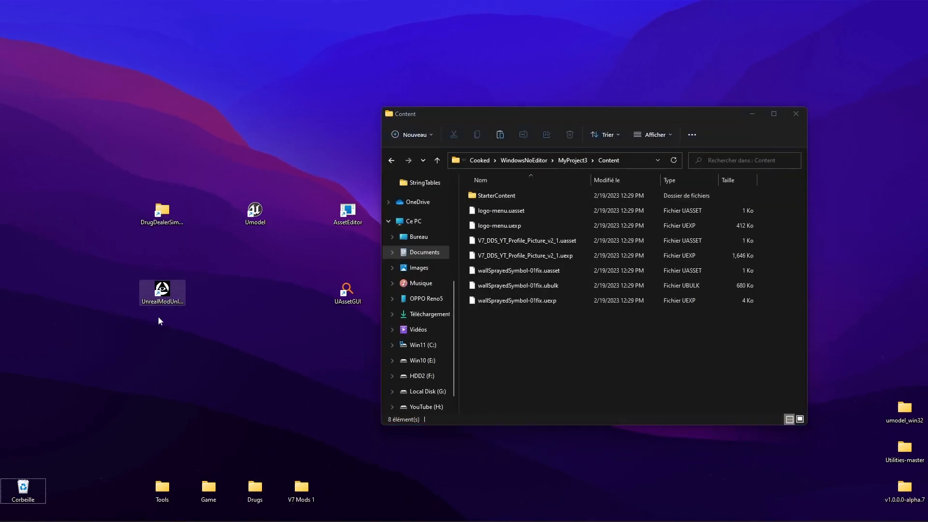
click(169, 302)
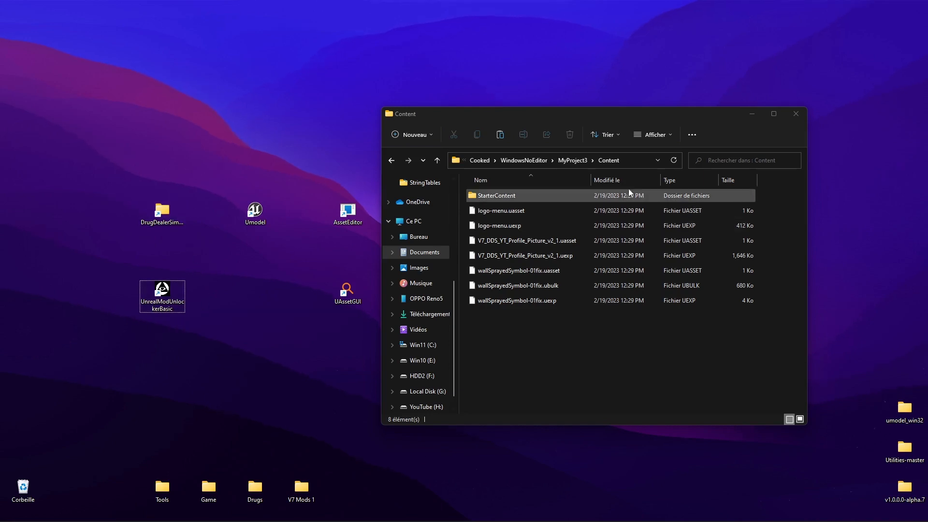
click(796, 113)
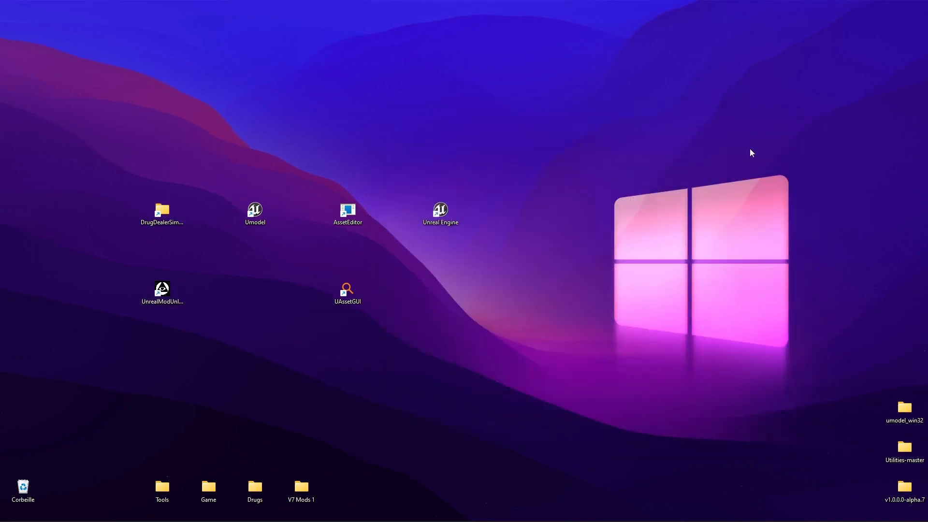
Open the game's installation folder from the desktop and inspect the folders inside DrugDealerSimulator/Content, including Paks
double_click(177, 224)
double_click(499, 198)
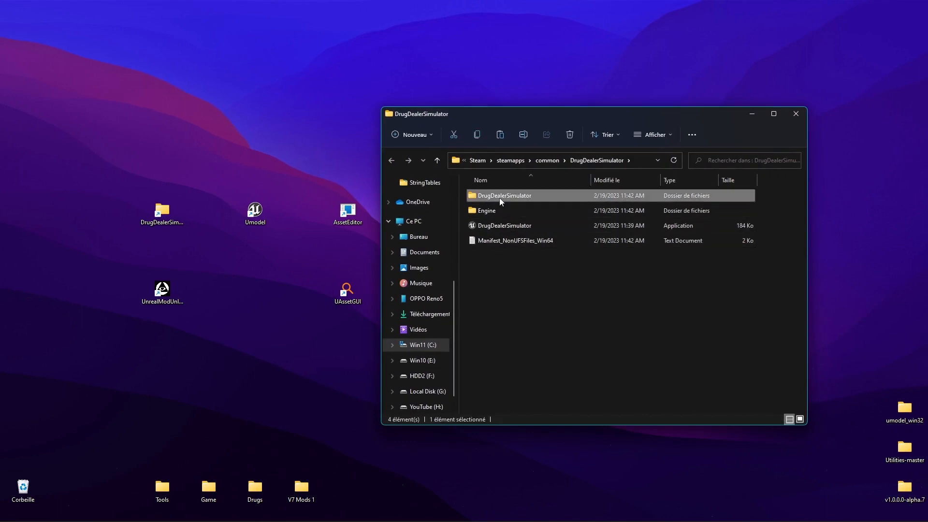
double_click(496, 212)
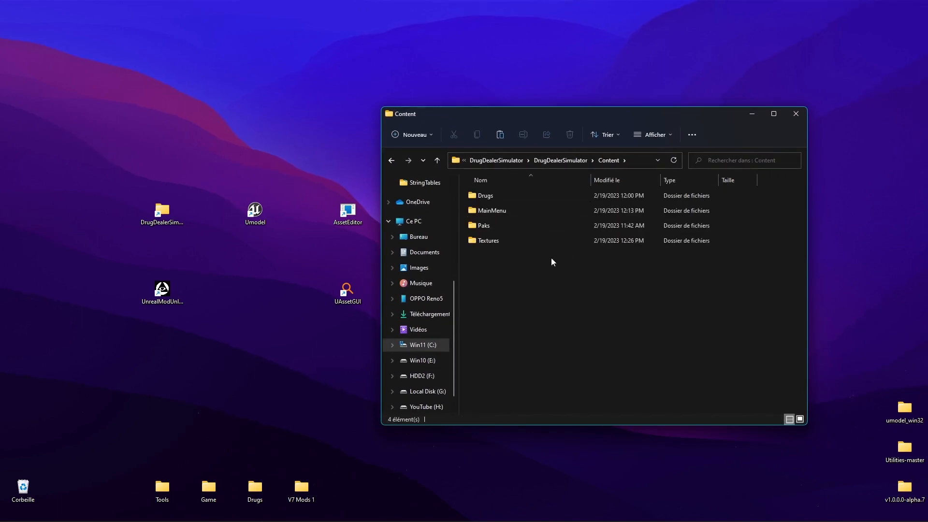
click(491, 227)
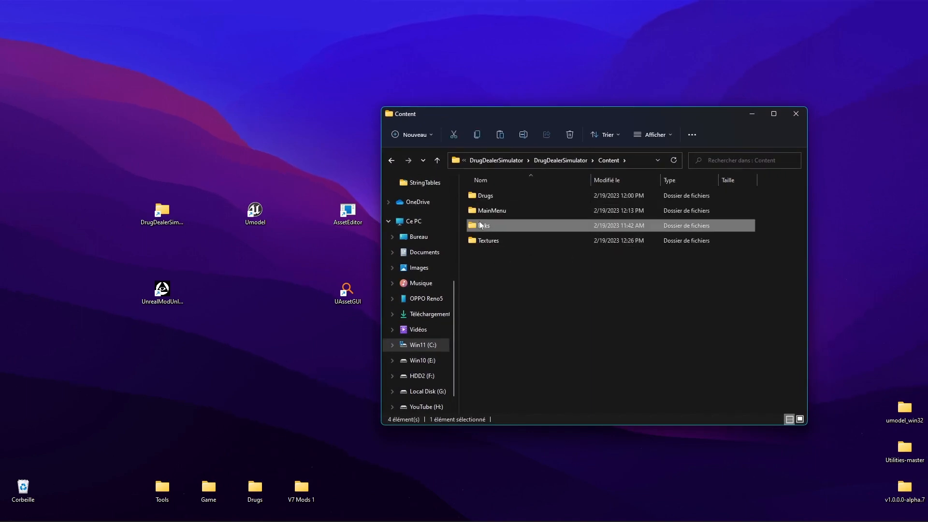
click(501, 250)
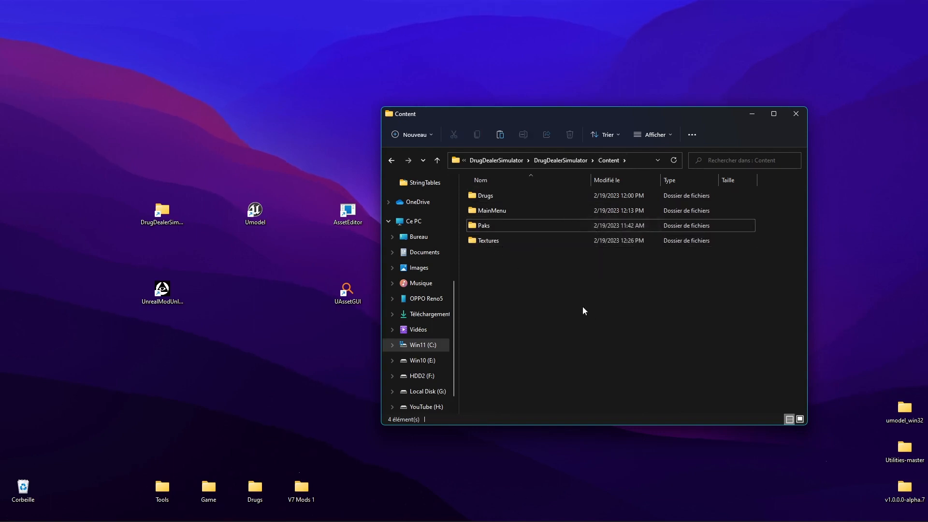
drag(229, 121, 137, 165)
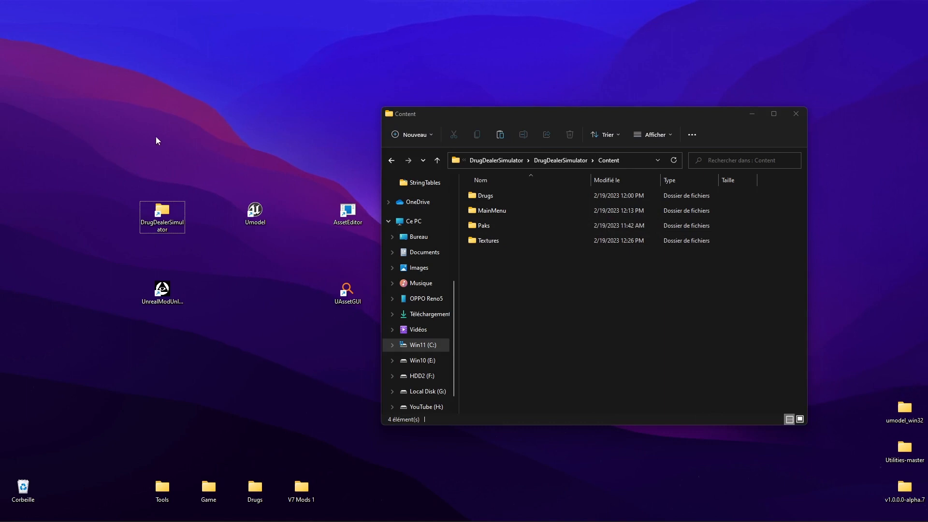
click(580, 291)
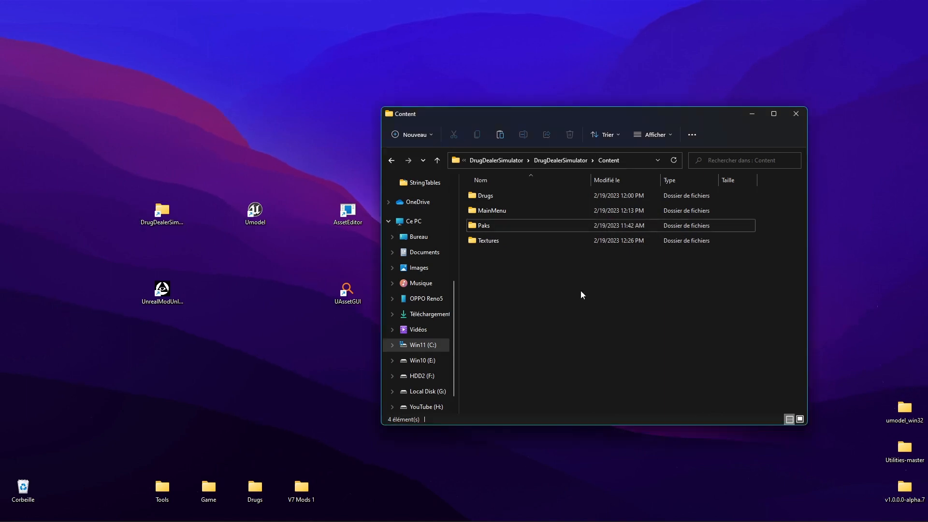
Open the Win64 folder inside the game's DrugDealerSimulator/Binaries folder and copy its path
key(alt+Up)
click(176, 296)
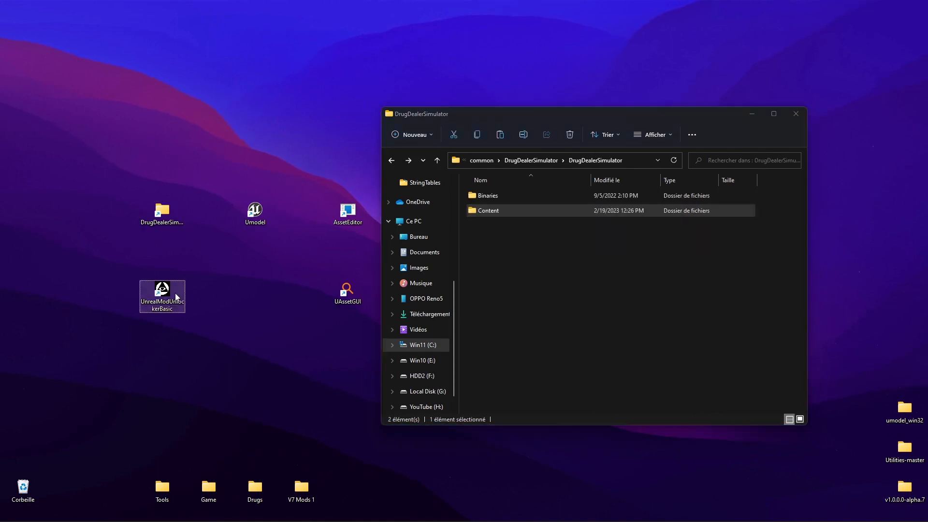
key(alt+Left)
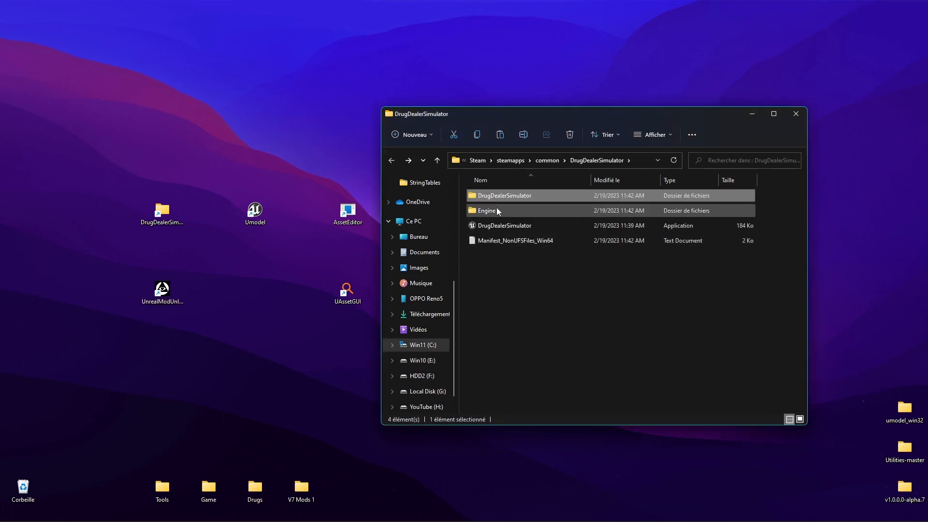
double_click(497, 196)
double_click(496, 195)
double_click(496, 195)
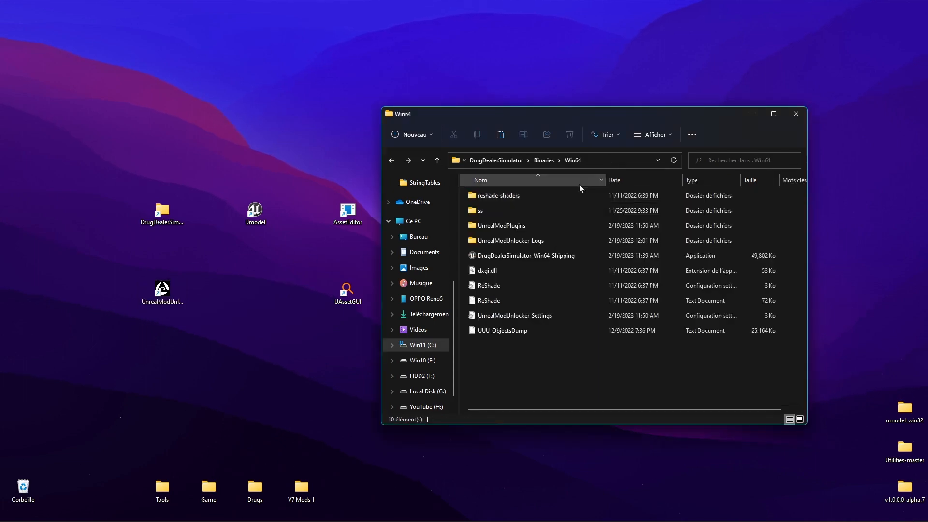
click(605, 163)
key(ctrl+c)
click(587, 363)
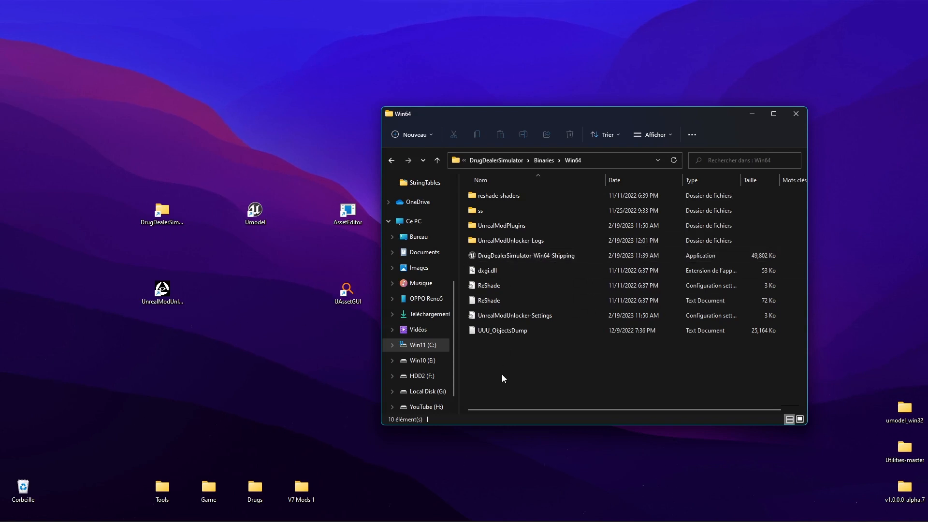
Leave the Win64 folder for the game's root folder, minimize the window and switch to OBS
key(alt+Up)
key(alt+Up)
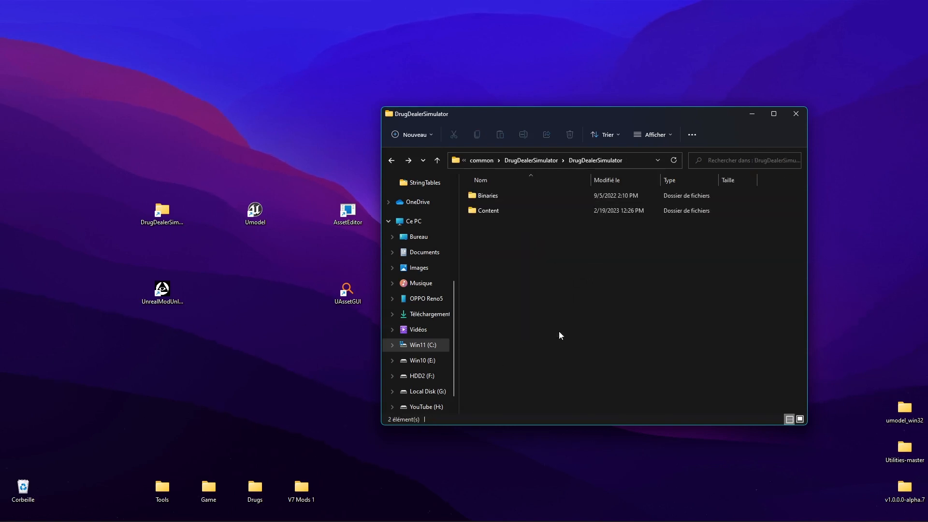
key(alt+Up)
click(748, 116)
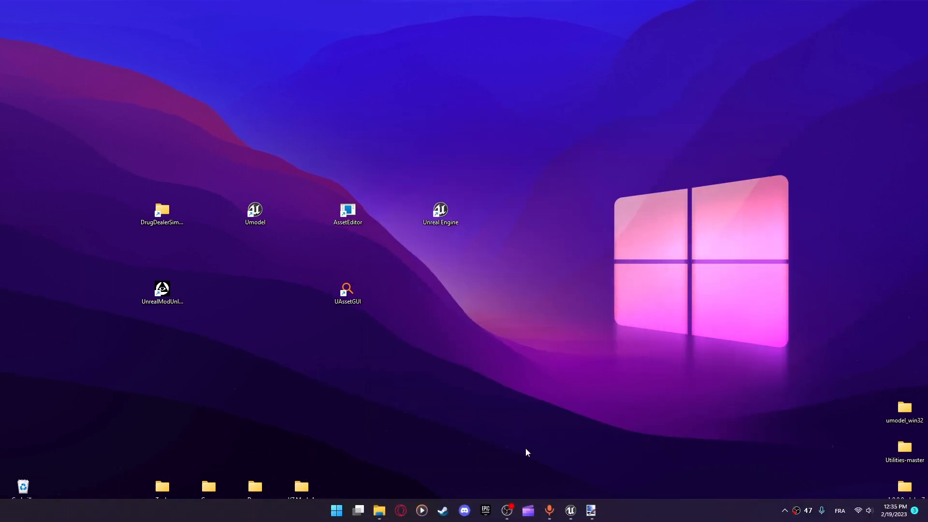
click(507, 510)
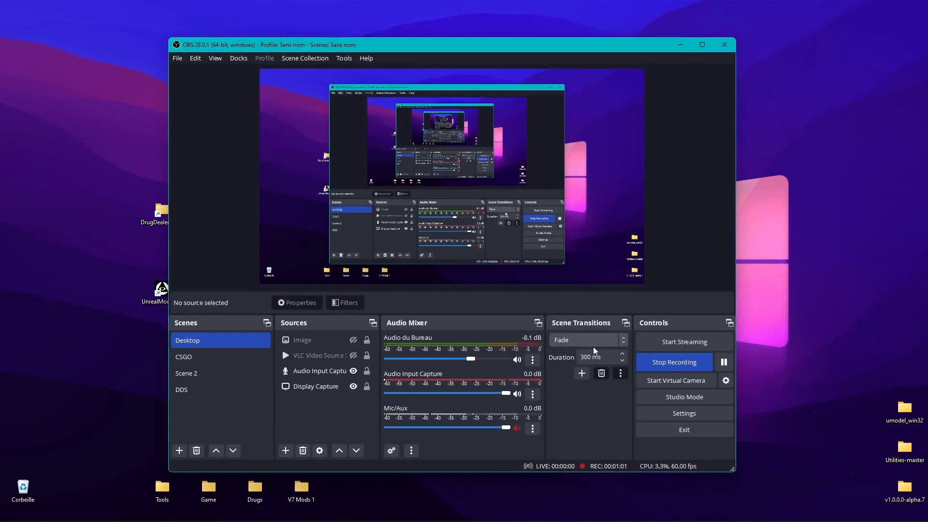